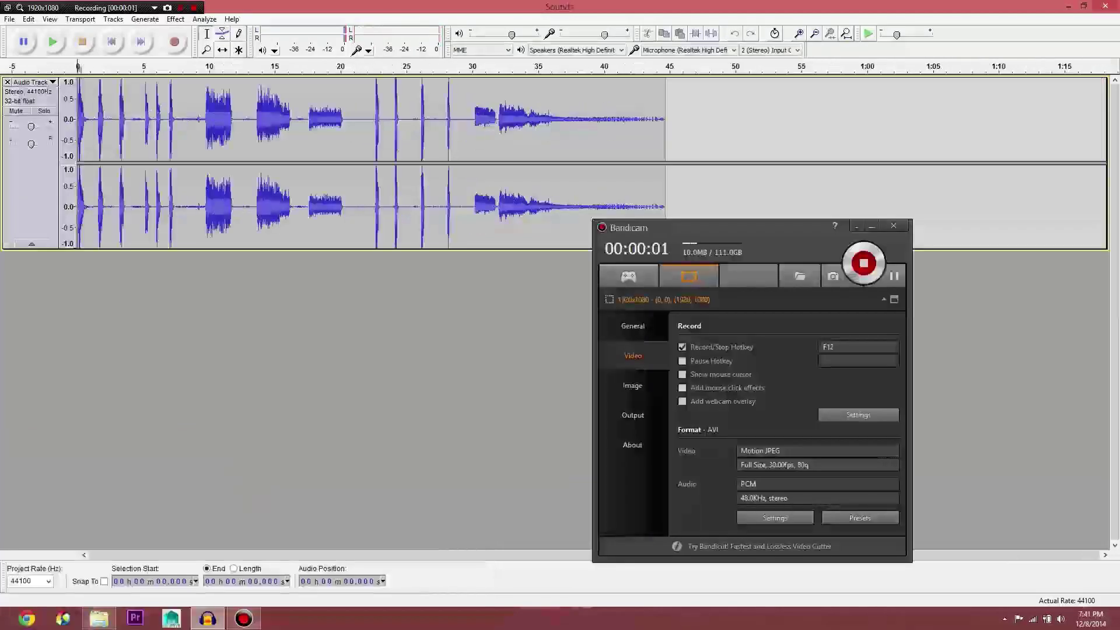
# Minimize the Bandicam window, fit the whole project in view and play the opening sounds of the track
pyautogui.moveTo(740, 227); pyautogui.dragTo(738, 258)
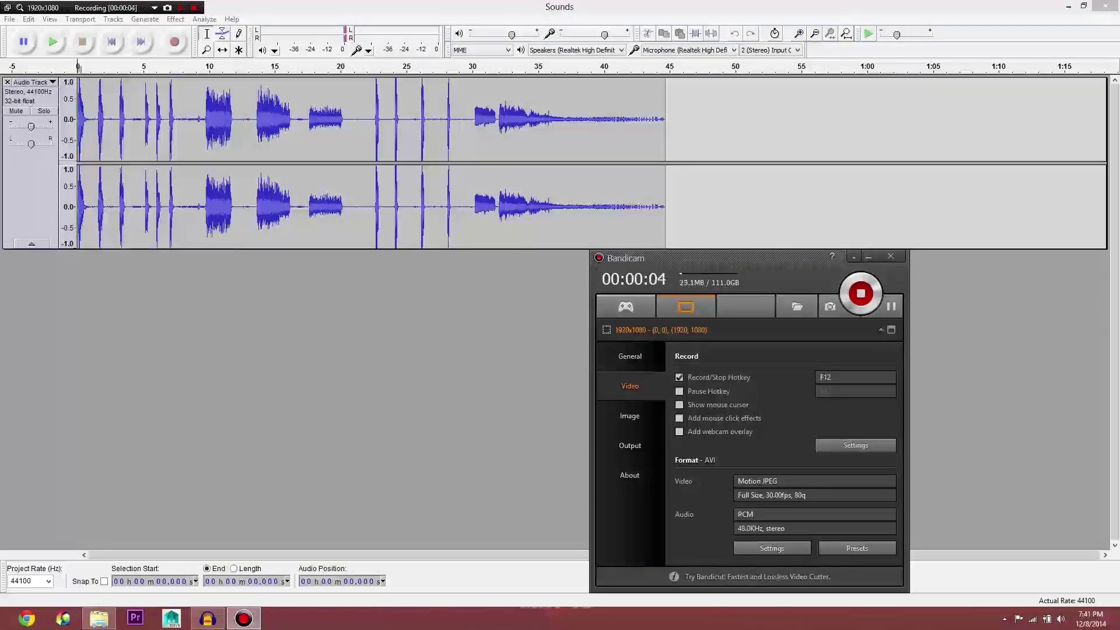
pyautogui.click(868, 257)
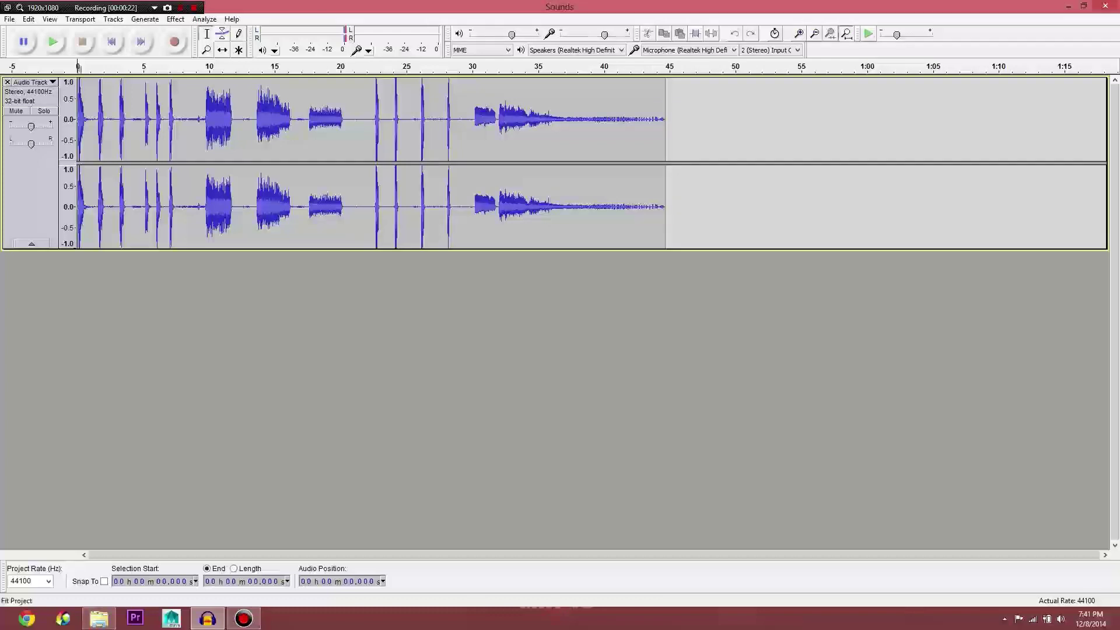
pyautogui.click(846, 33)
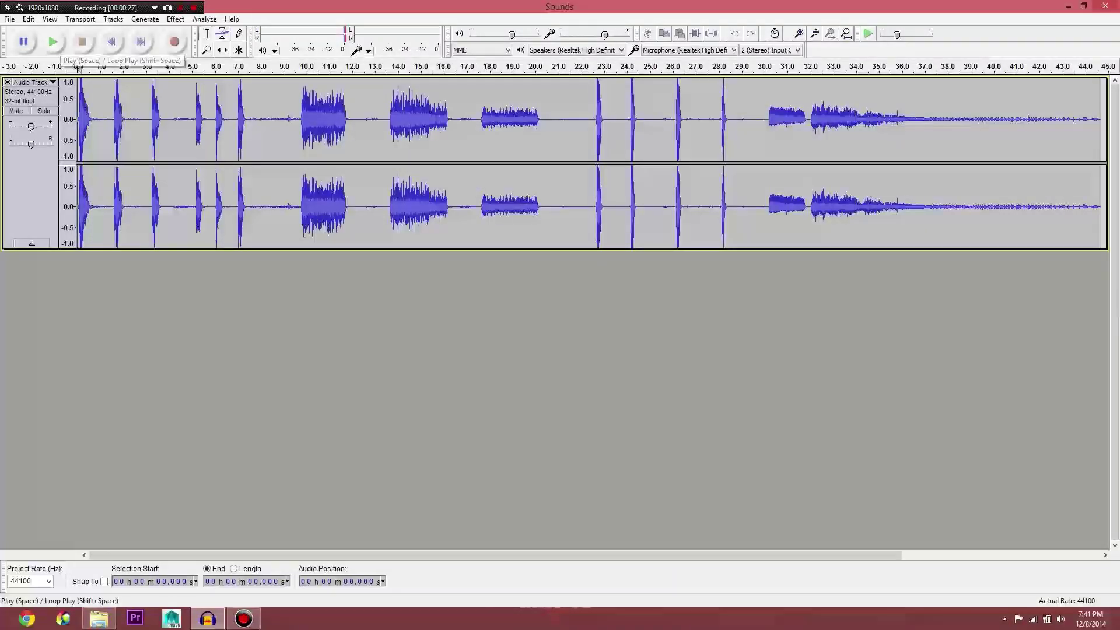
pyautogui.click(54, 43)
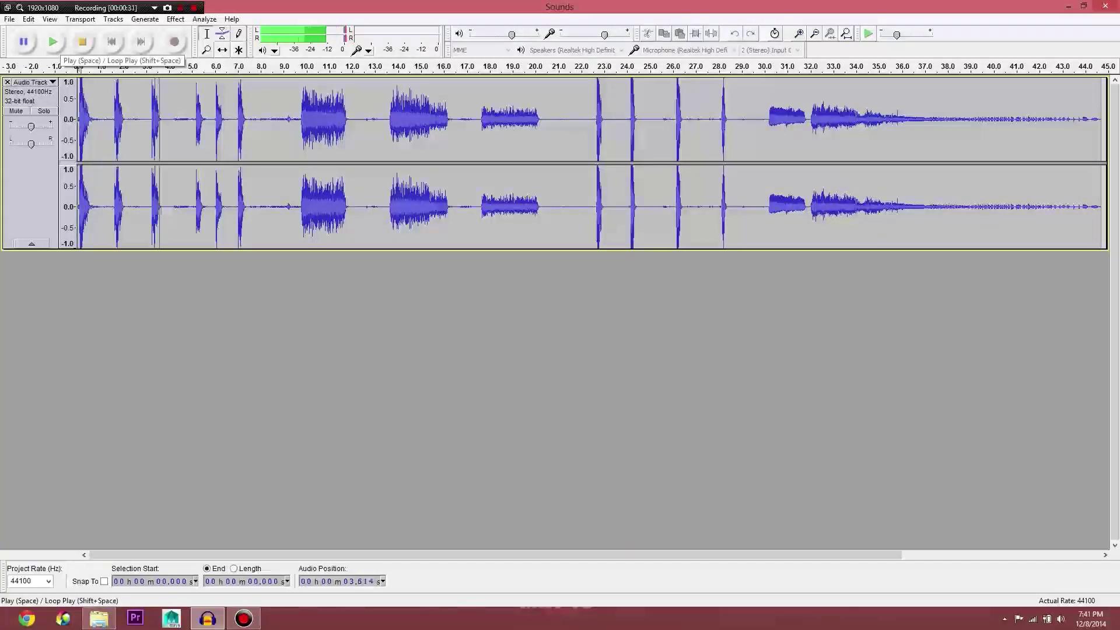
pyautogui.press('space')
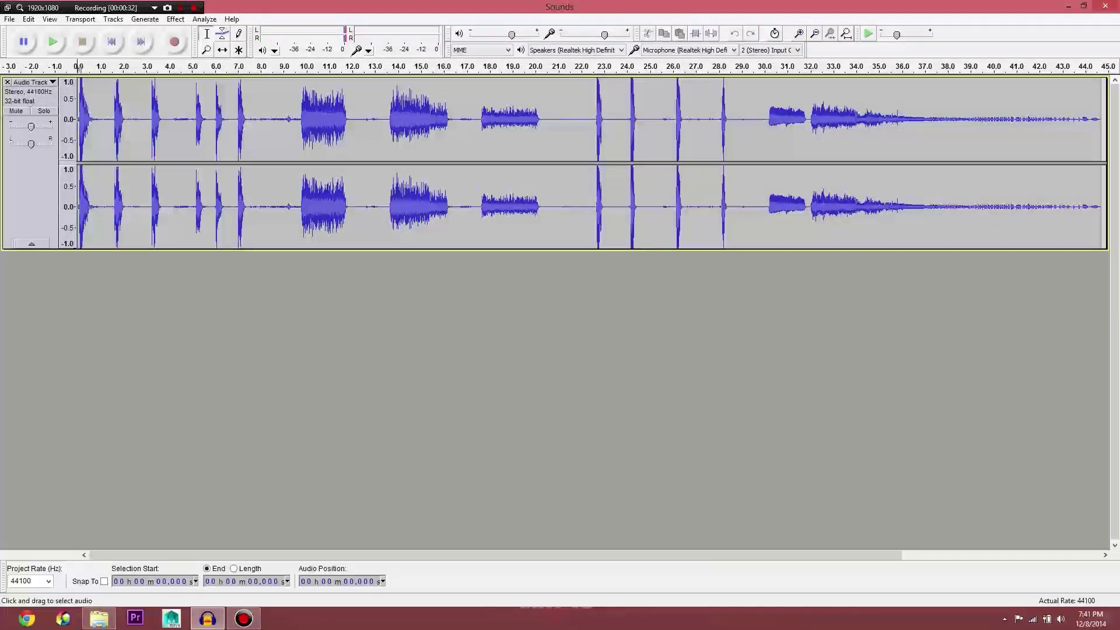
# Delete the stretch of about 0.1 s before the first sound so it begins at the start of the track
pyautogui.click(800, 34)
pyautogui.click(799, 34)
pyautogui.click(799, 34)
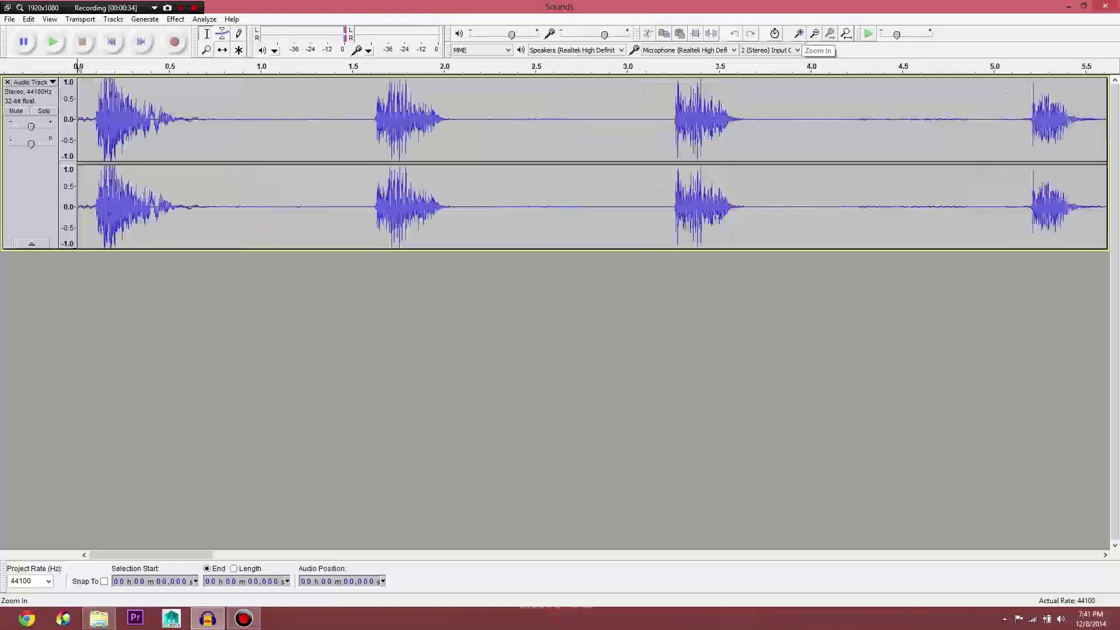
pyautogui.click(799, 34)
pyautogui.moveTo(115, 119); pyautogui.dragTo(77, 119)
pyautogui.press('space')
pyautogui.press('Delete')
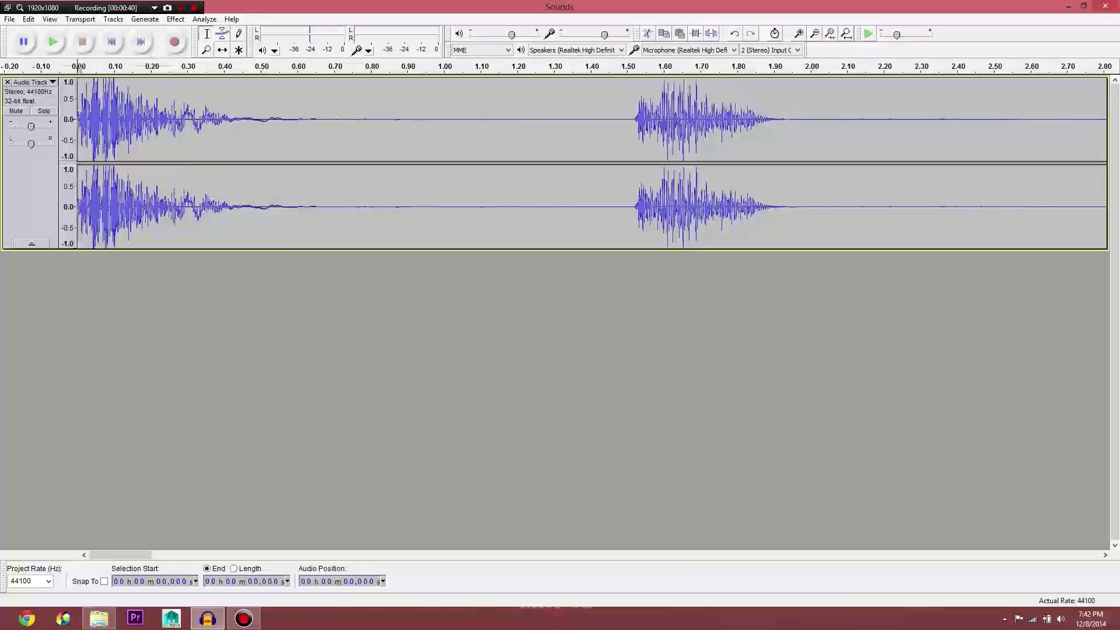
# Delete the quiet tail of the first sound, from 0.379 s to 0.913 s, after listening to it
pyautogui.press('space')
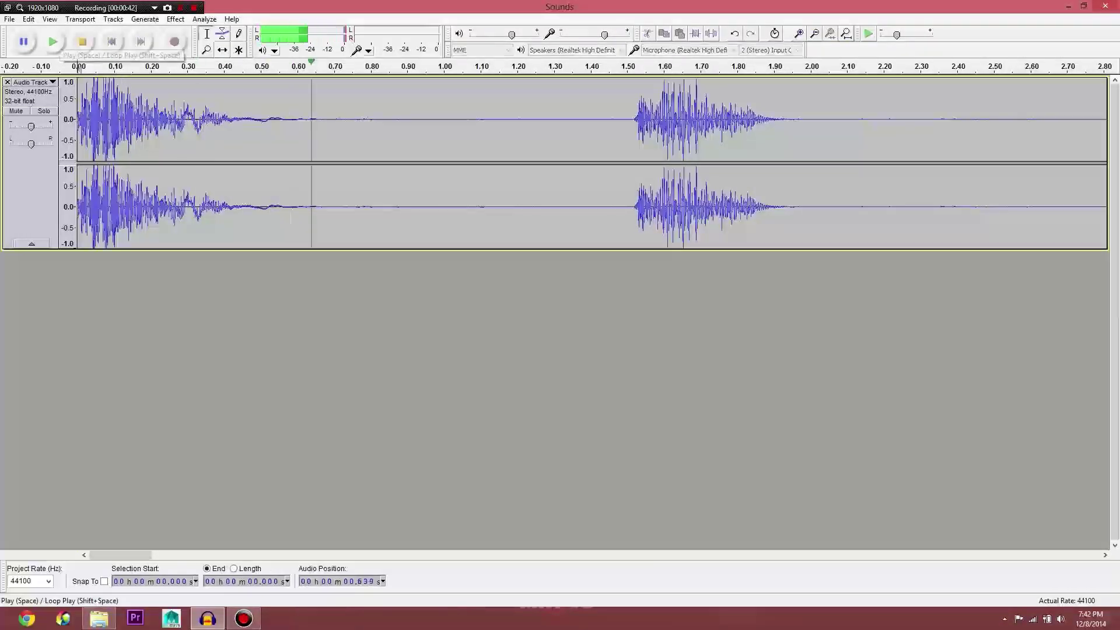
pyautogui.press('space')
pyautogui.moveTo(161, 66); pyautogui.dragTo(410, 66)
pyautogui.press('space')
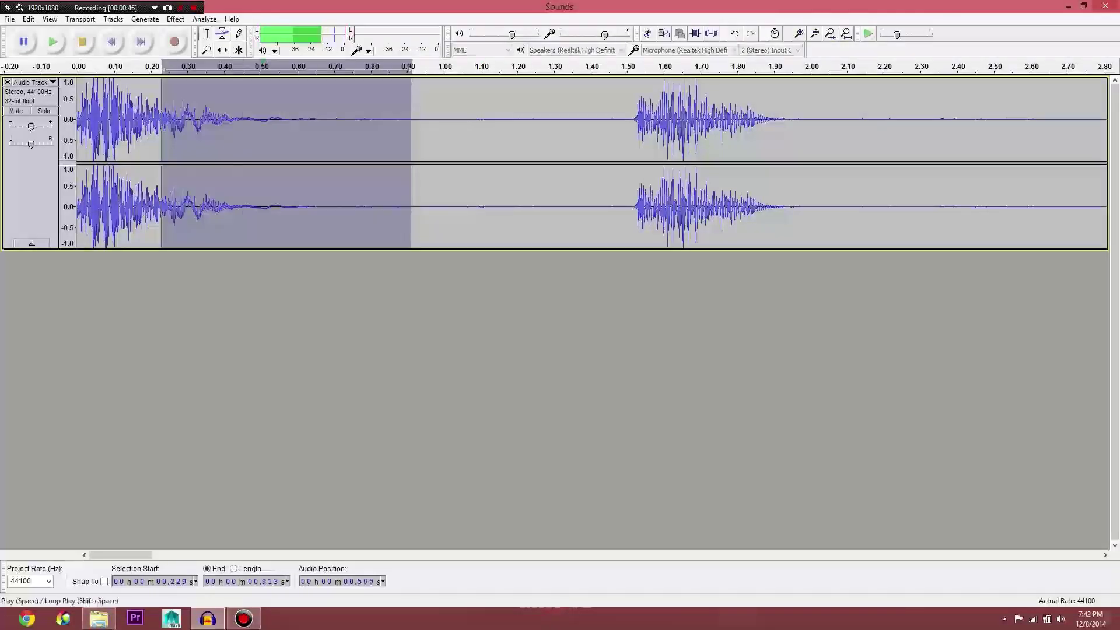
pyautogui.moveTo(161, 184); pyautogui.dragTo(215, 184)
pyautogui.press('space')
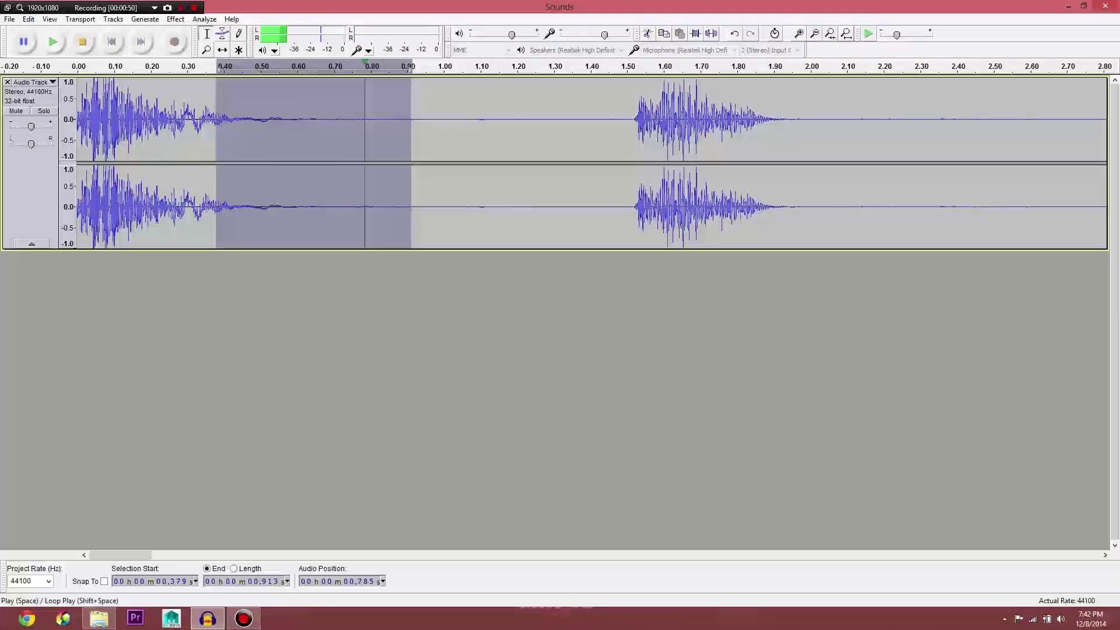
pyautogui.press('Delete')
# Play the trimmed first sound from the start of the track
pyautogui.click(67, 190)
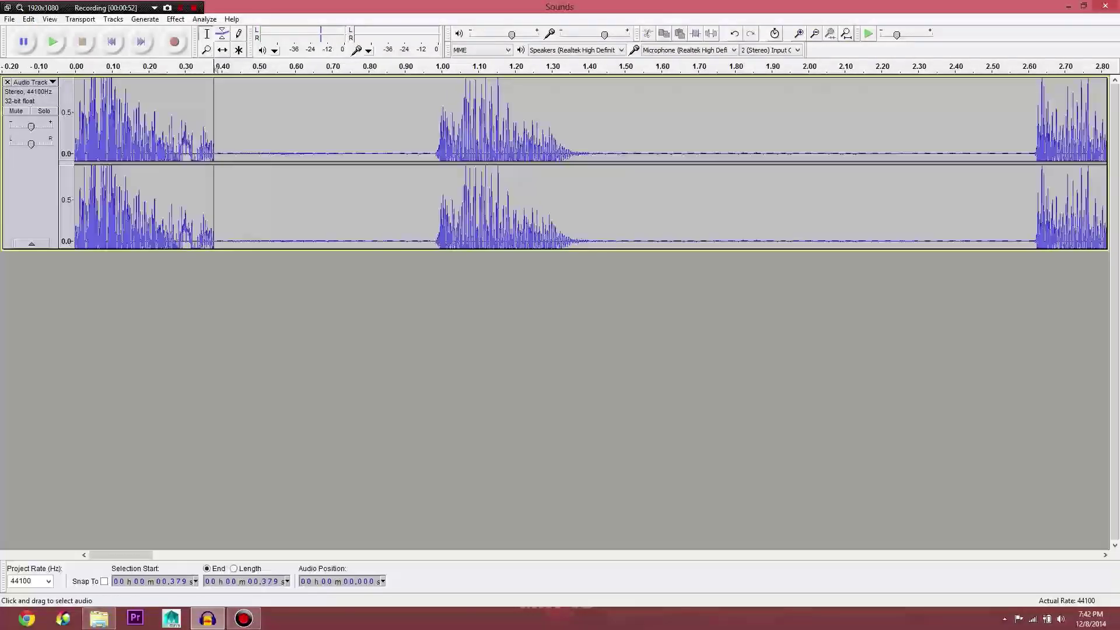
pyautogui.rightClick(67, 189)
pyautogui.click(111, 42)
pyautogui.press('space')
pyautogui.press('space')
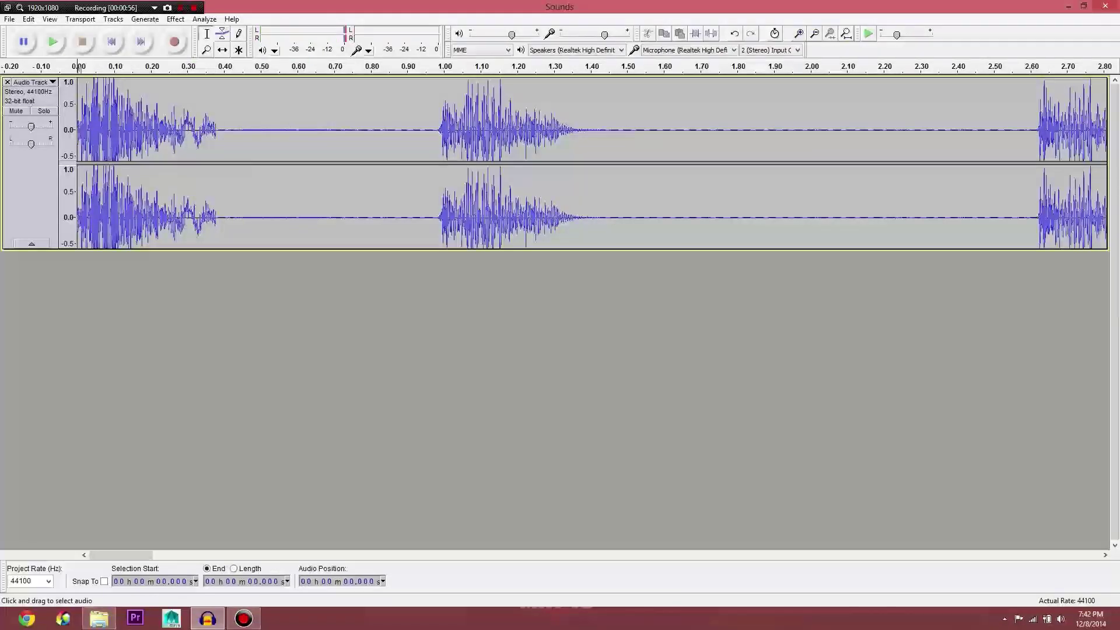
# Silence the gap between the first and second sounds, from 0.382 s to 0.988 s
pyautogui.moveTo(217, 117); pyautogui.dragTo(439, 116)
pyautogui.click(49, 19)
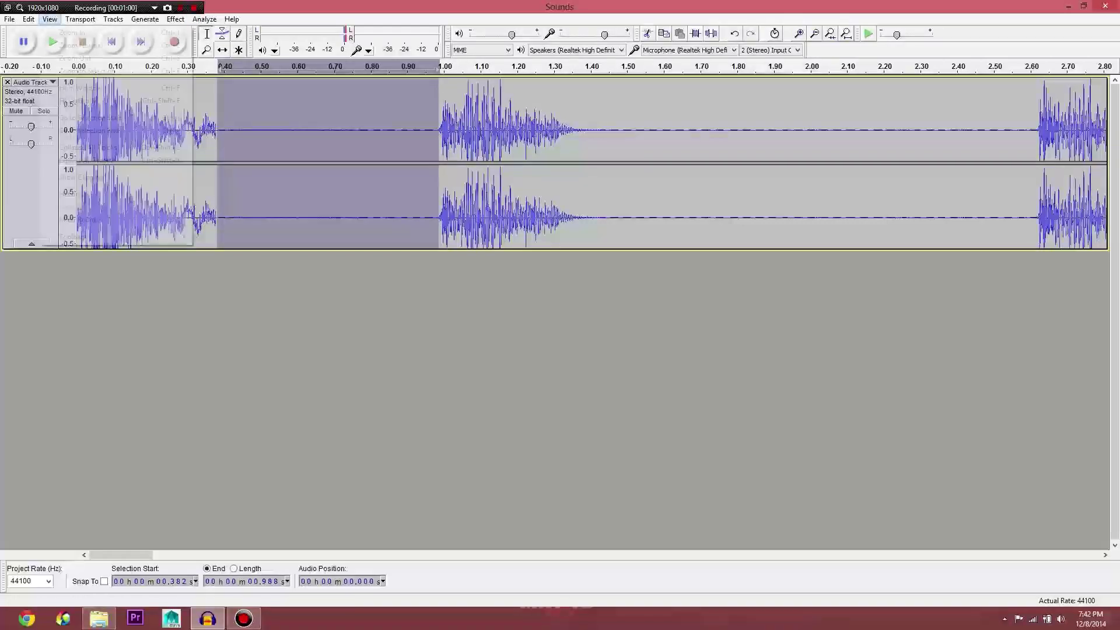
pyautogui.moveTo(28, 19)
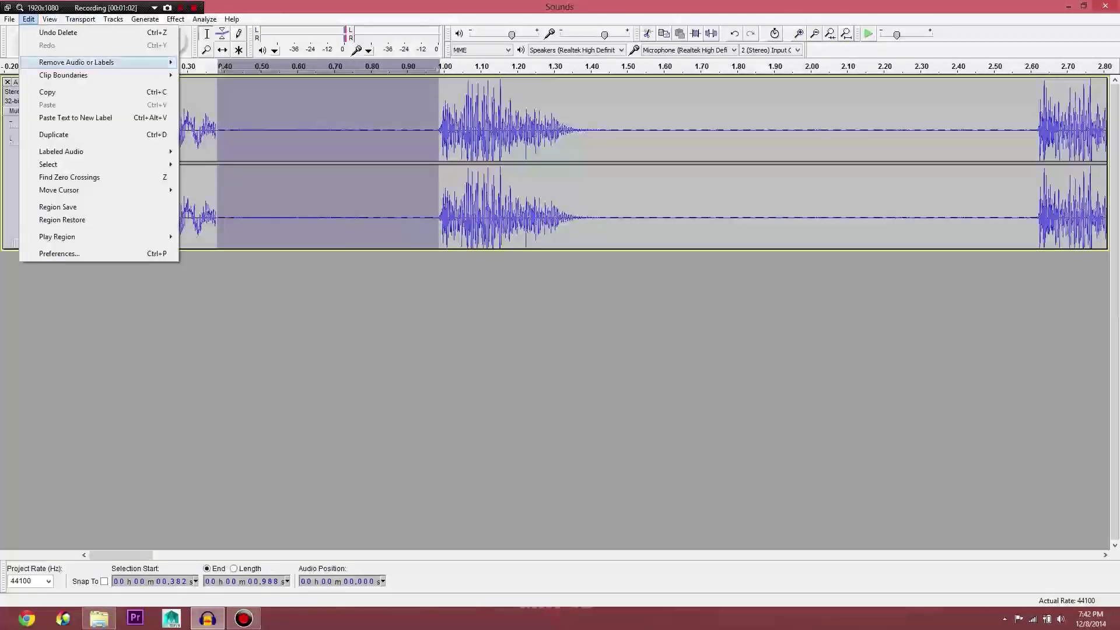
pyautogui.moveTo(97, 62)
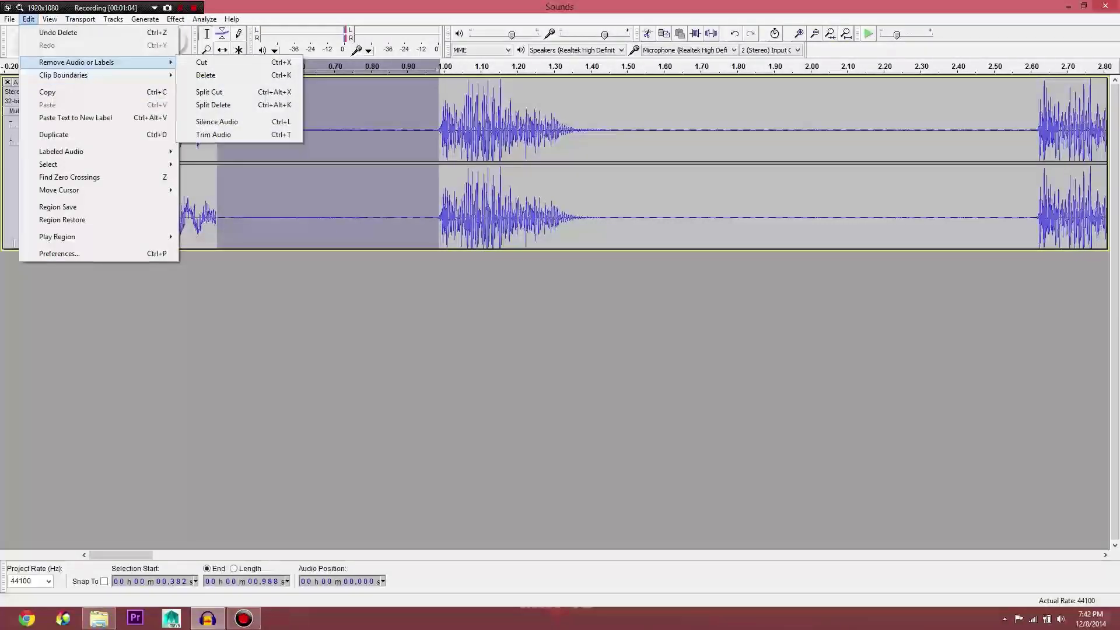
pyautogui.click(217, 121)
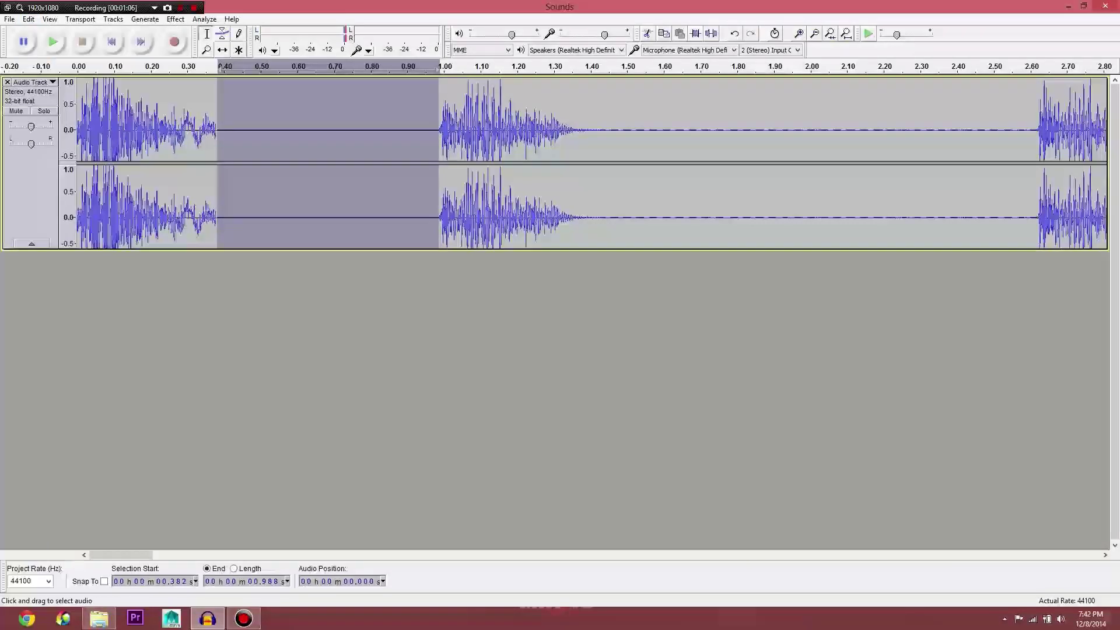
# Apply Fade Out to the end of the first sound, from 0.207 s to 0.415 s
pyautogui.click(134, 67)
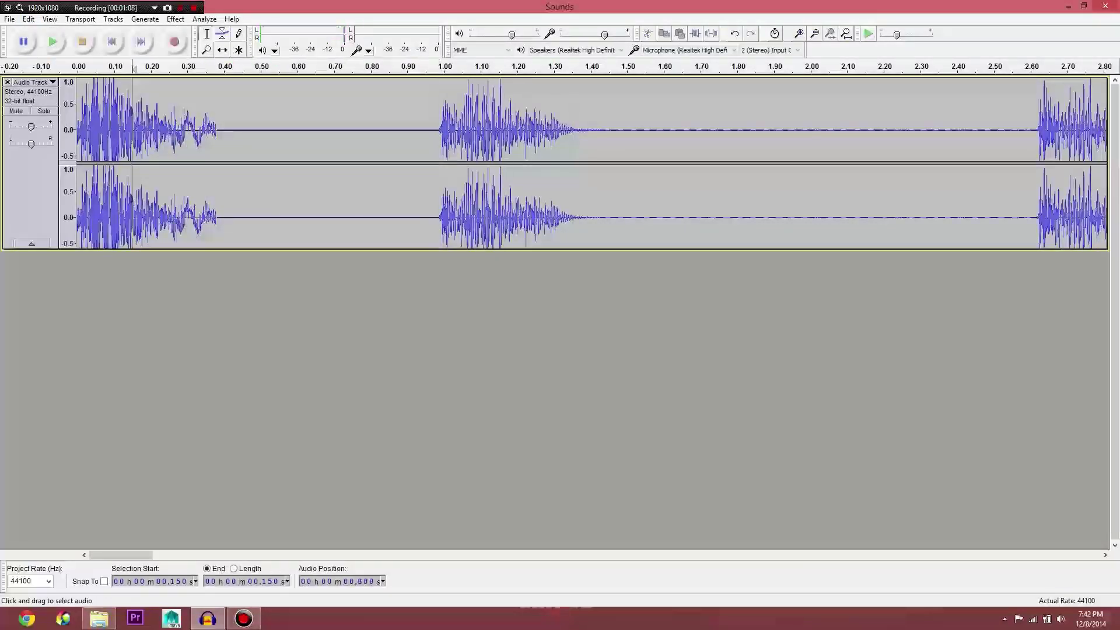
pyautogui.moveTo(228, 146); pyautogui.dragTo(151, 146)
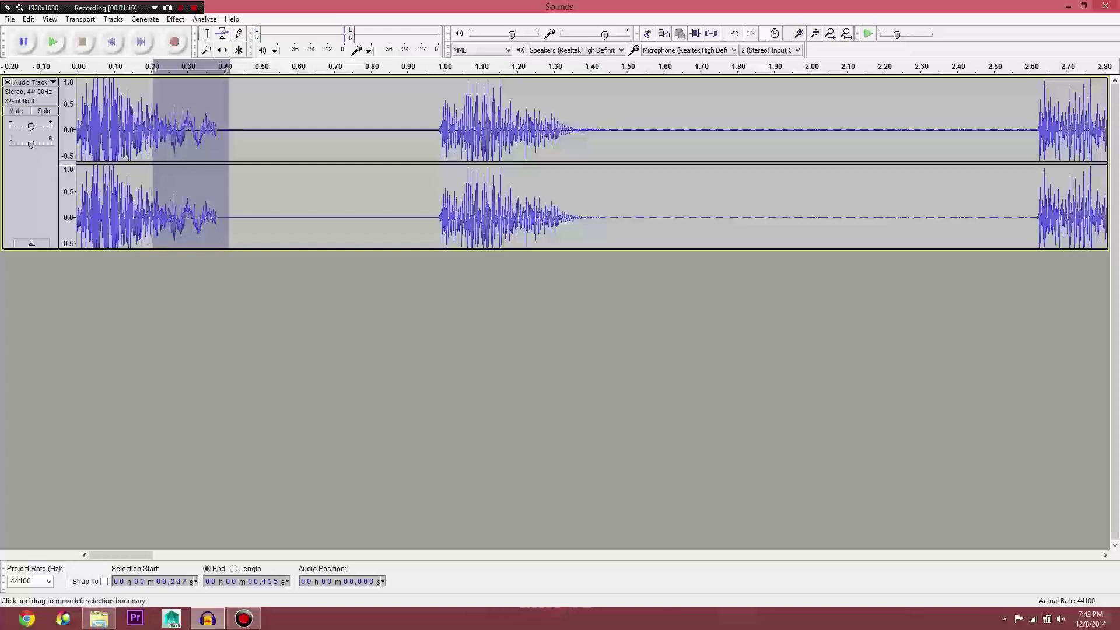
pyautogui.click(175, 19)
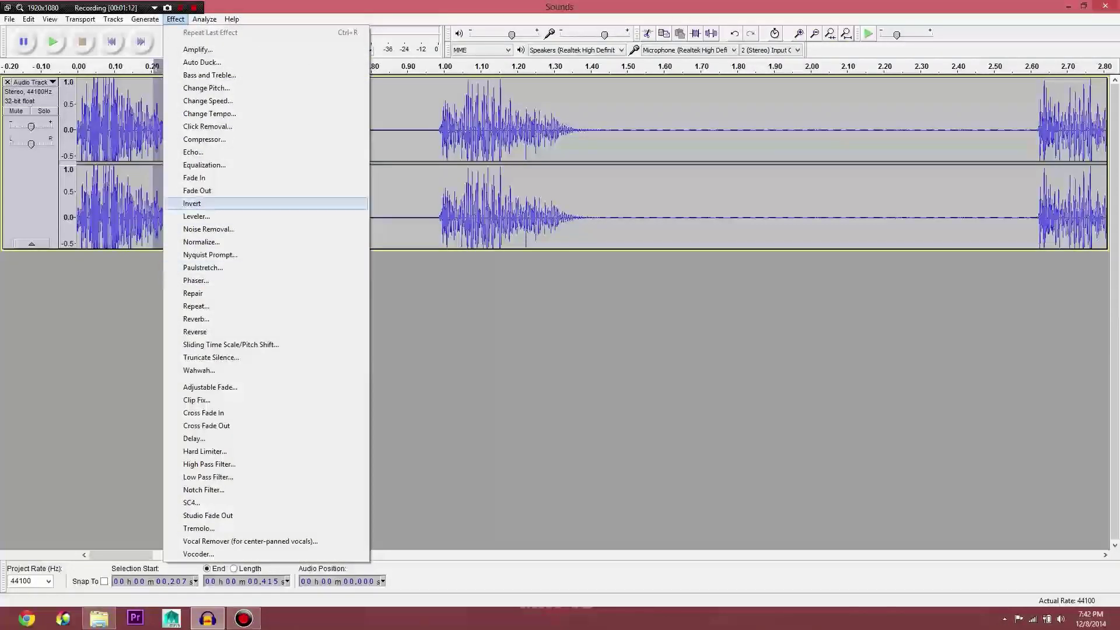
pyautogui.click(196, 190)
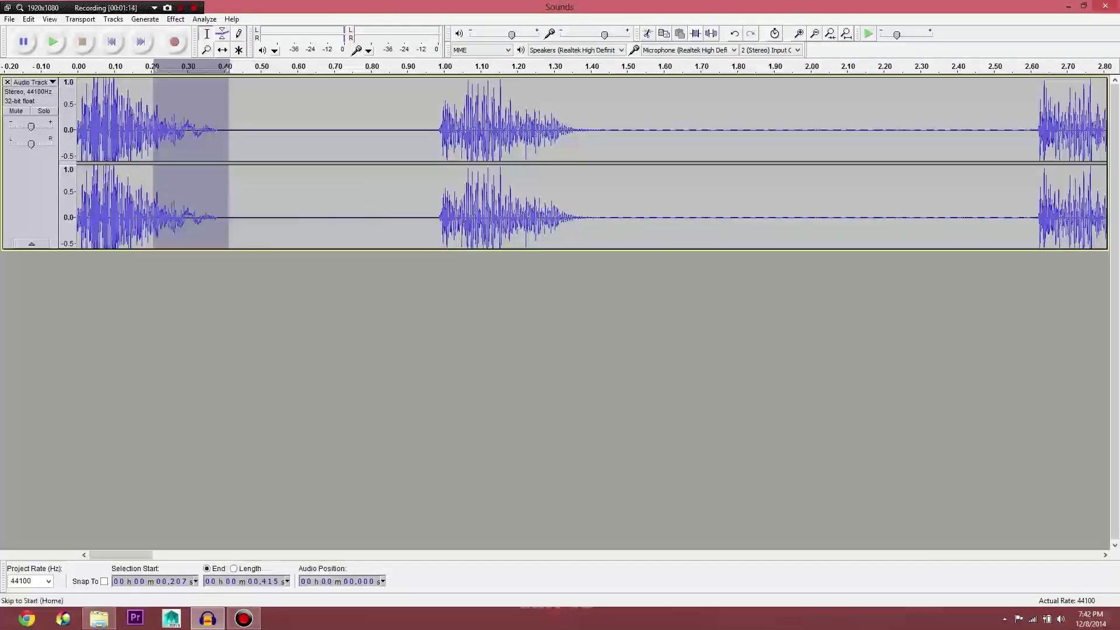
pyautogui.click(78, 66)
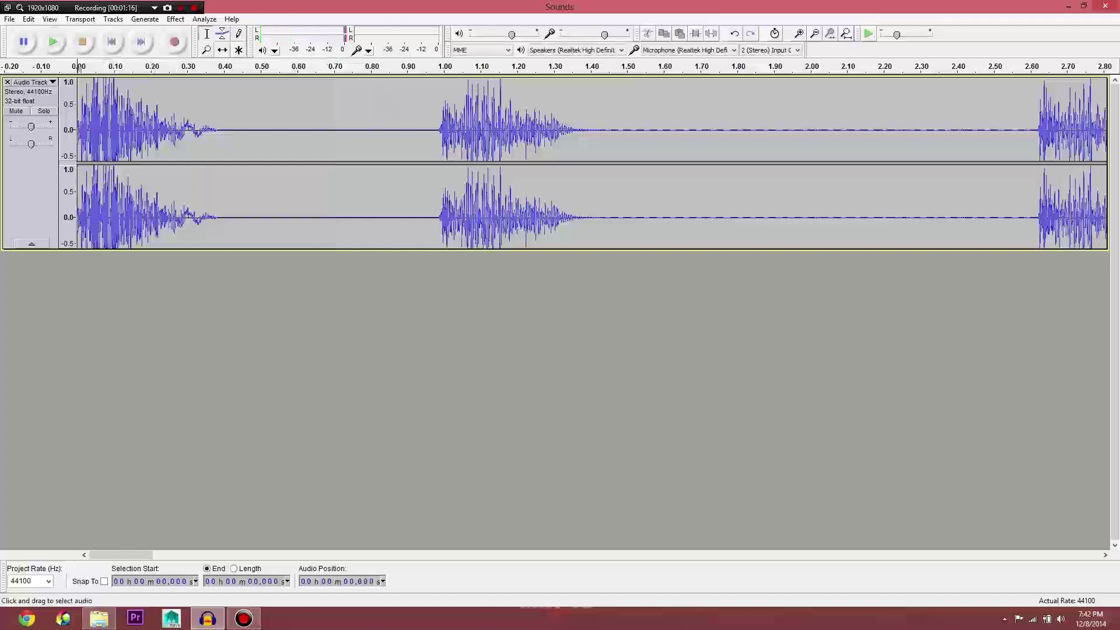
# Repeat the Fade Out effect on the tail of the first sound, from about 0.17 s to 0.38 s
pyautogui.moveTo(217, 204); pyautogui.dragTo(141, 204)
pyautogui.click(175, 19)
pyautogui.click(192, 32)
# Play back the faded first sound and the second sound to check how they end
pyautogui.click(100, 204)
pyautogui.press('space')
pyautogui.press('space')
pyautogui.press('space')
pyautogui.press('space')
pyautogui.press('space')
pyautogui.press('space')
pyautogui.press('space')
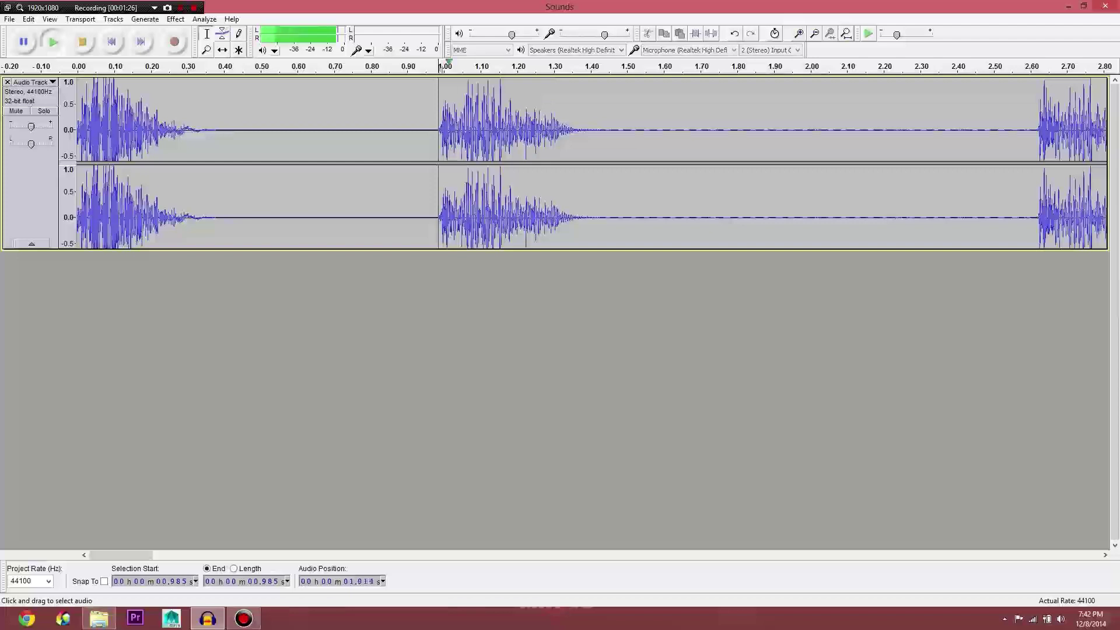
pyautogui.press('space')
# Silence the gap between the second and third sounds, from 1.416 s to 2.626 s, and play back the second sound
pyautogui.moveTo(596, 146); pyautogui.dragTo(1039, 145)
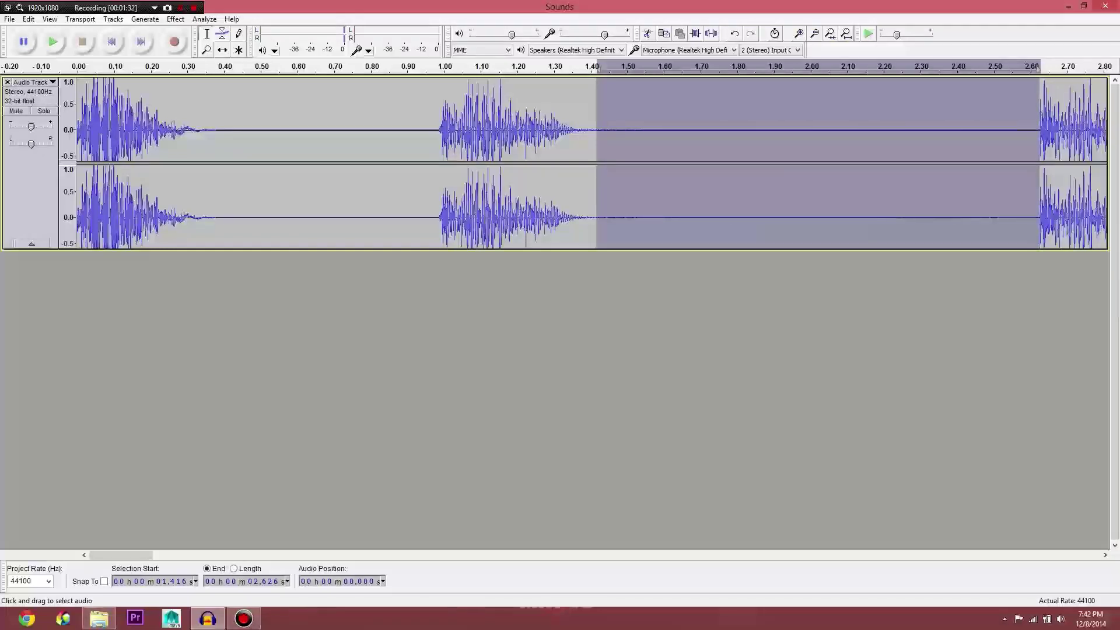
pyautogui.click(428, 146)
pyautogui.press('space')
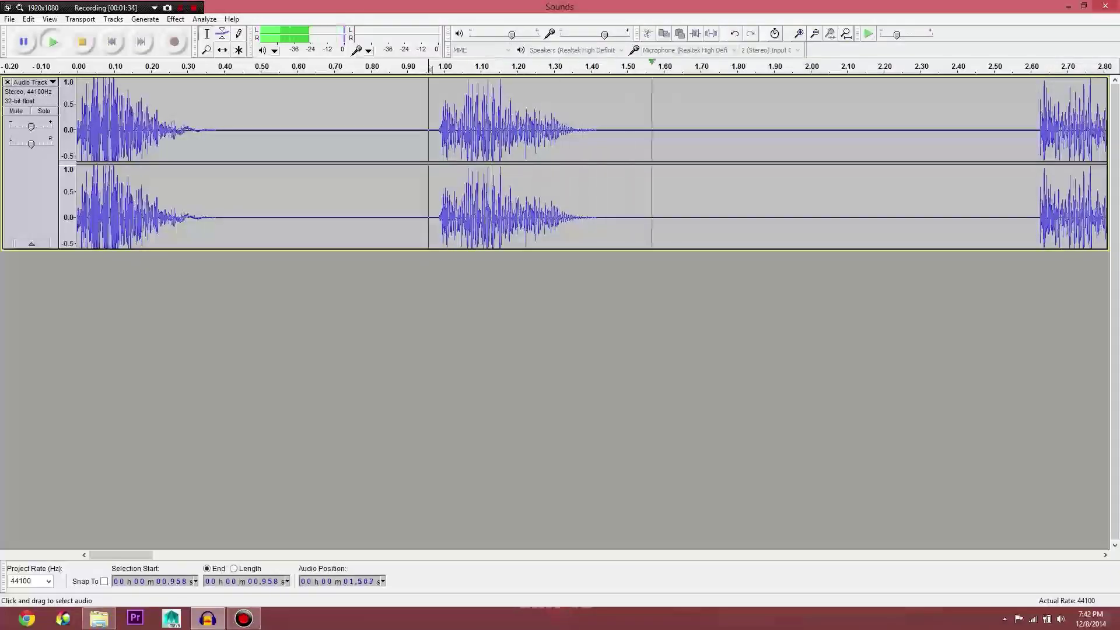
pyautogui.press('space')
pyautogui.press('space')
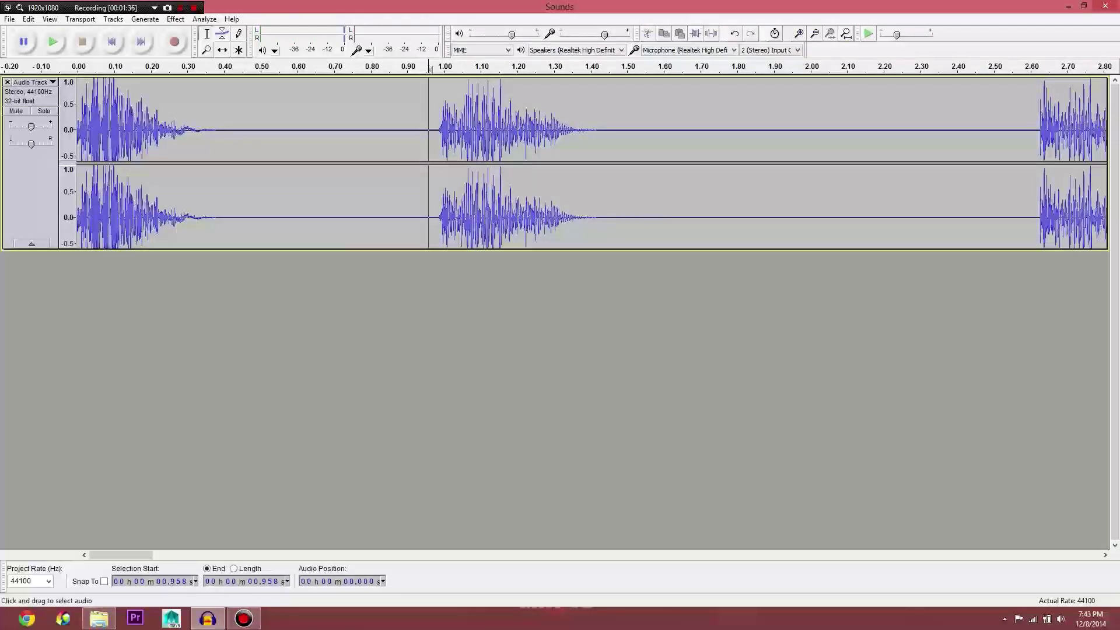
# Place the cursor just before the third sound, at about 2.6 s, and zoom in on it
pyautogui.click(814, 34)
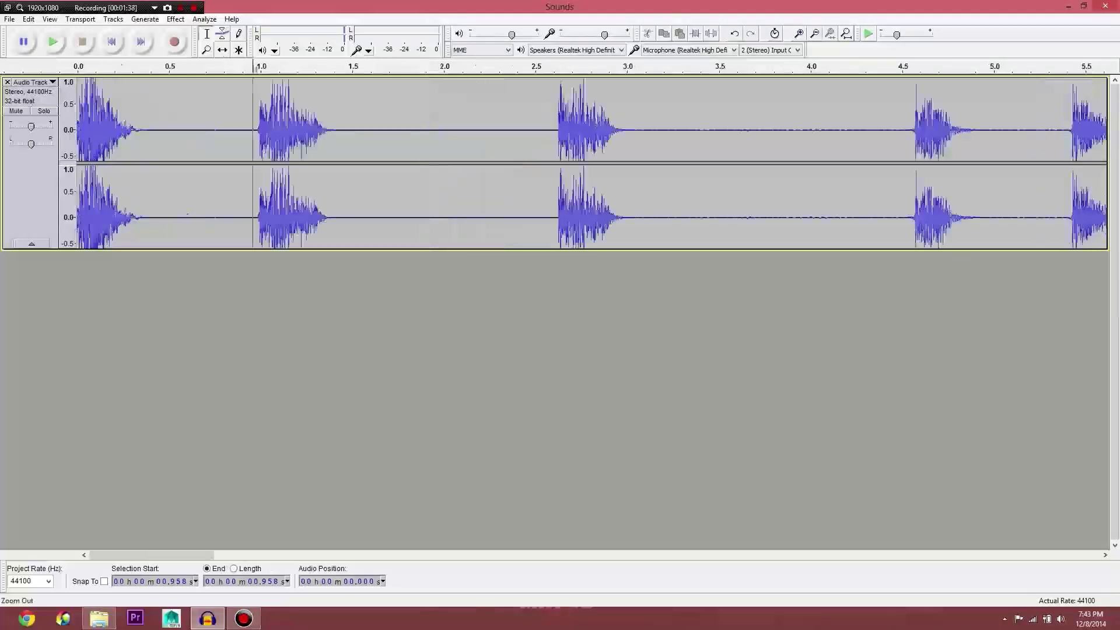
pyautogui.click(814, 33)
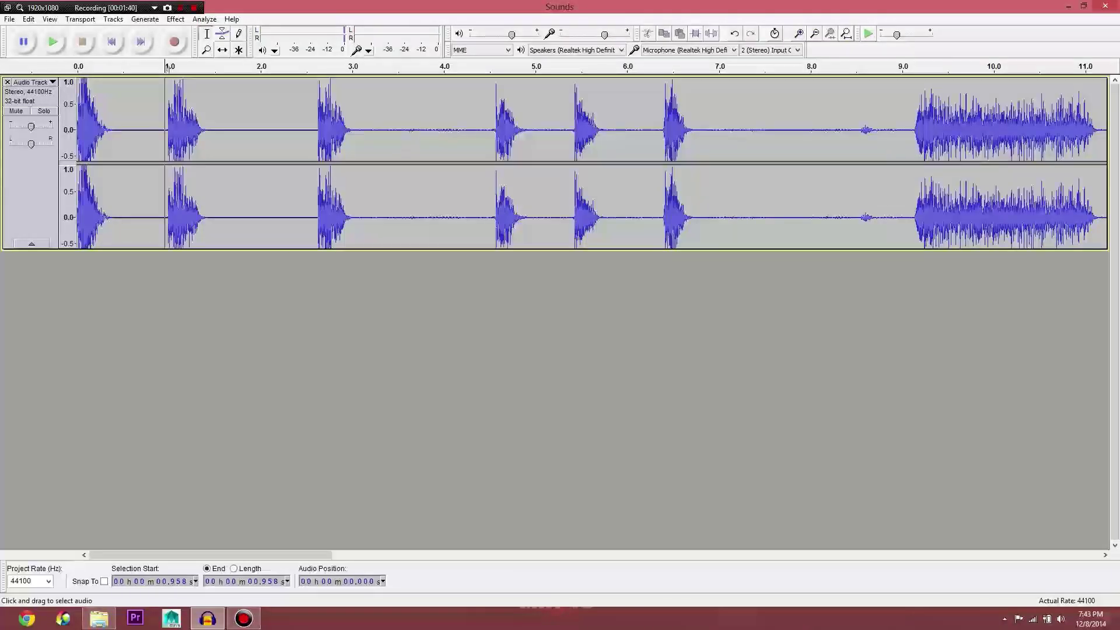
pyautogui.click(315, 146)
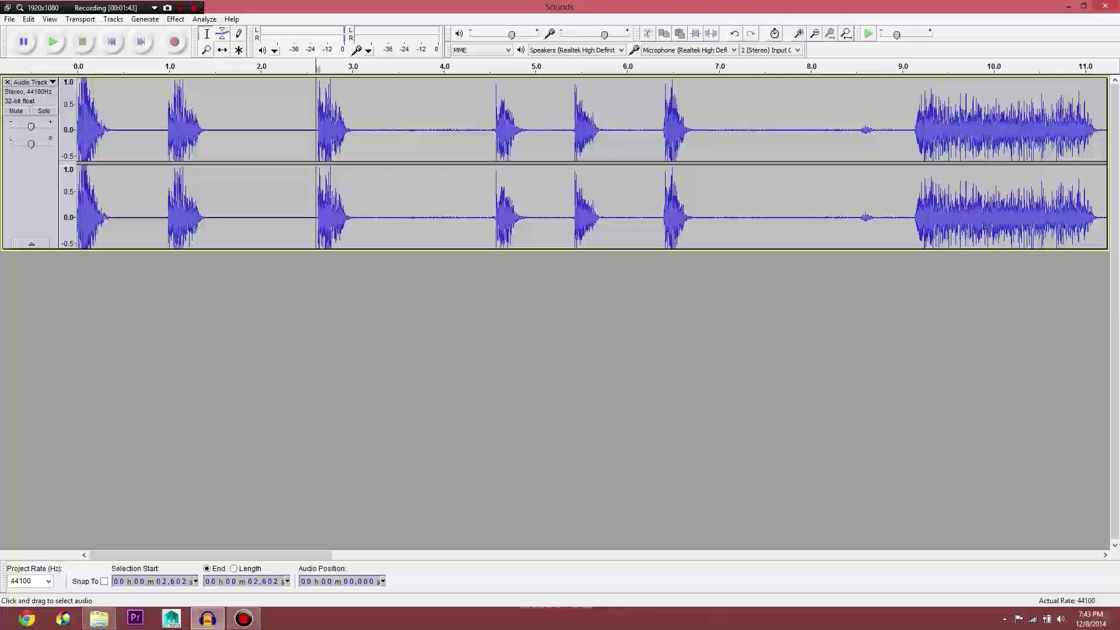
pyautogui.hotkey('ctrl', '1')
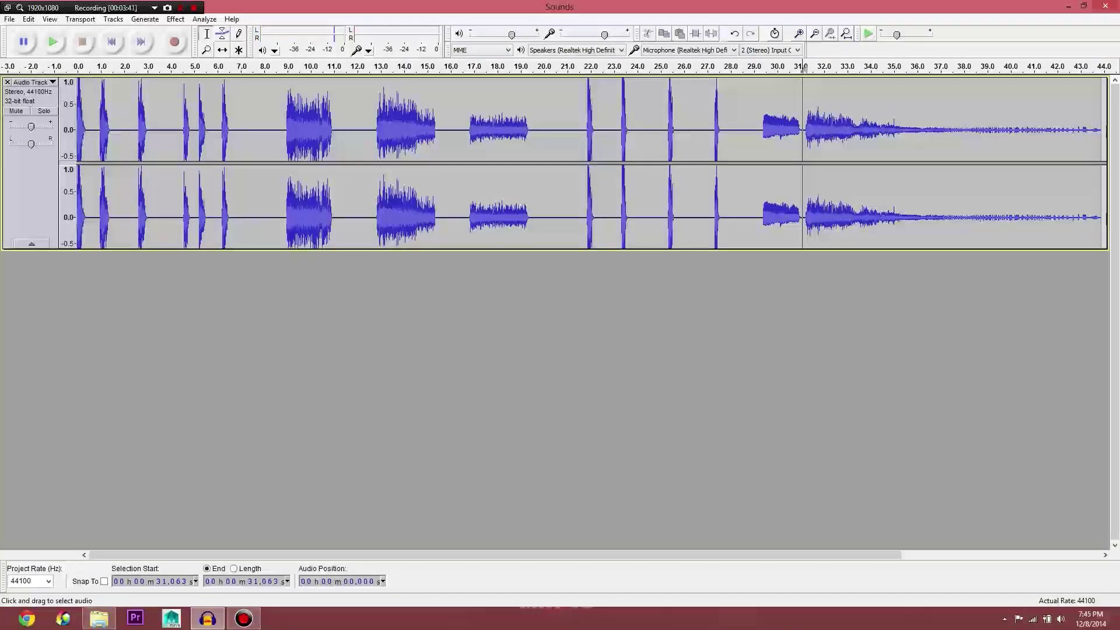
# Play the cleaned-up track from the beginning until the long final sound fades, and stop playback
pyautogui.click(111, 41)
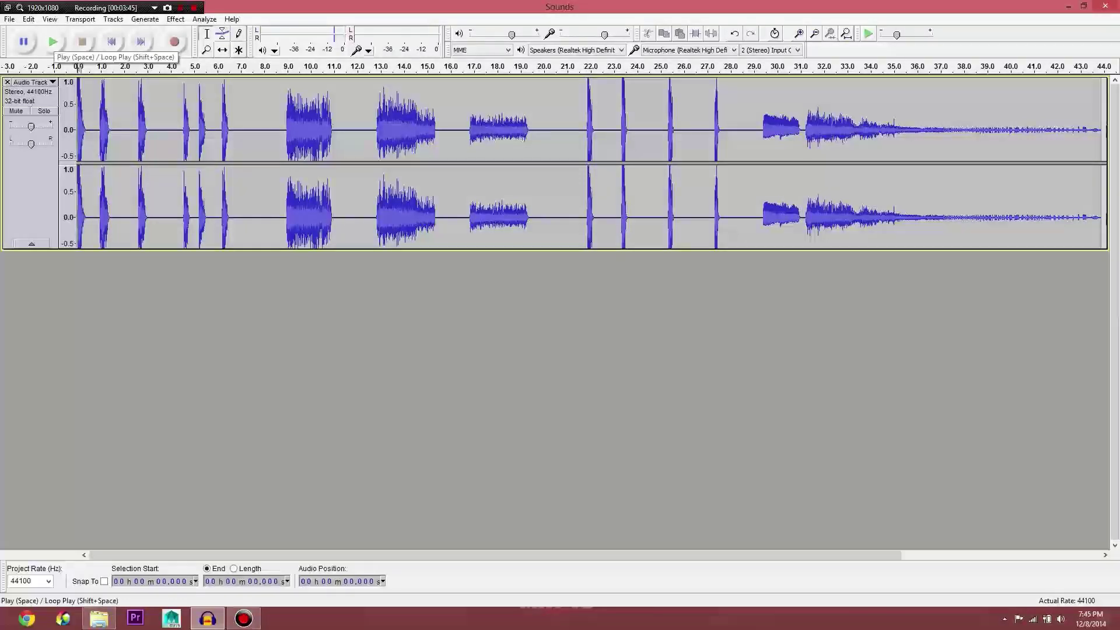
pyautogui.click(52, 42)
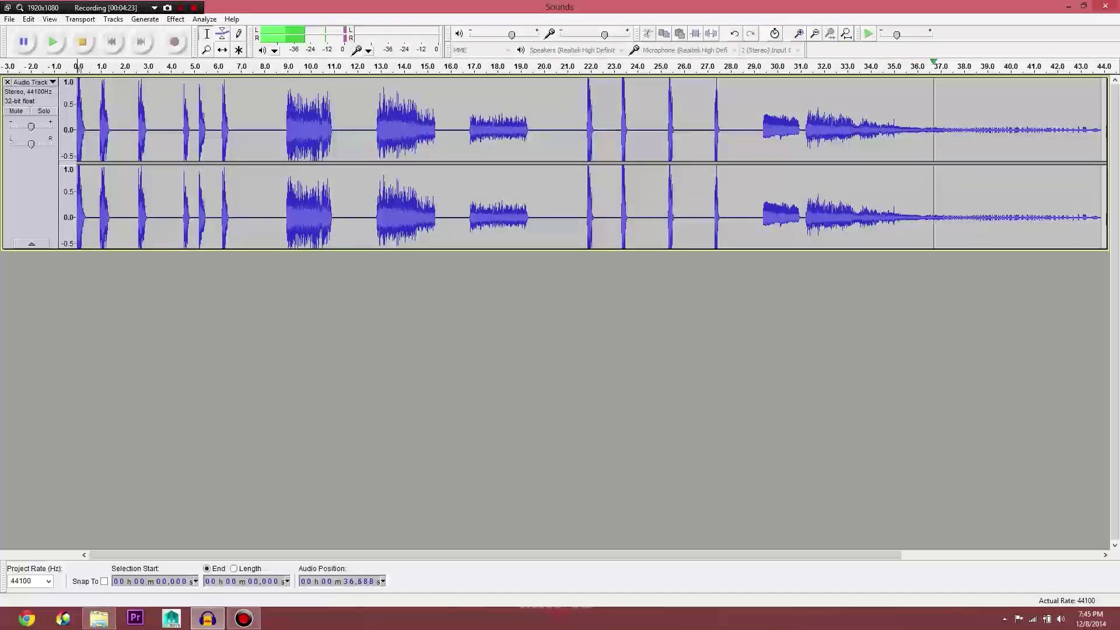
pyautogui.press('space')
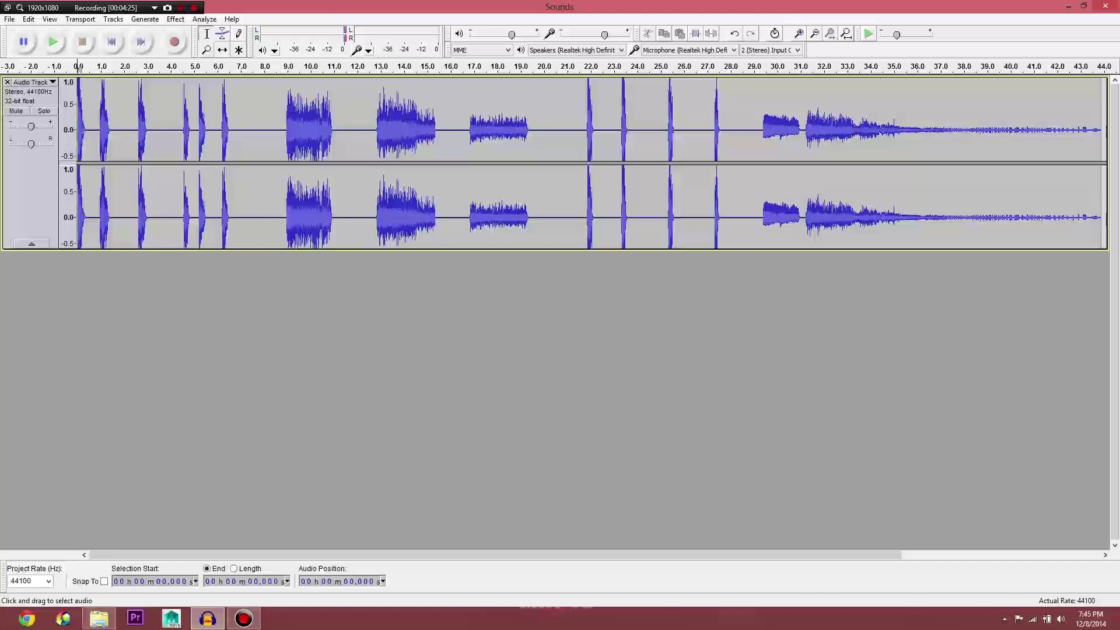
pyautogui.click(90, 136)
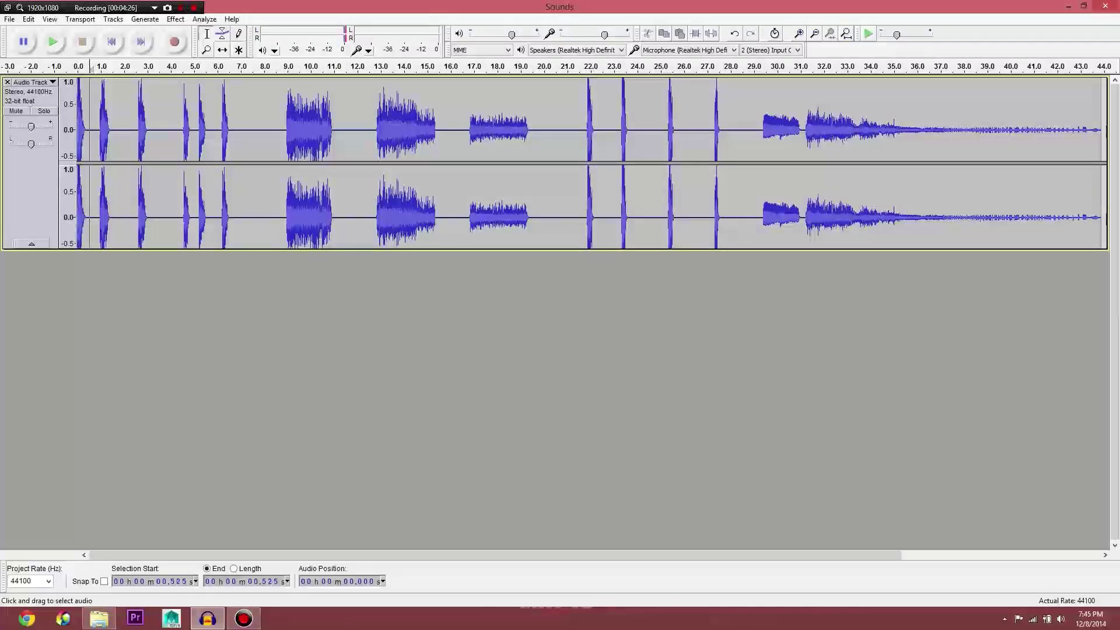
pyautogui.click(112, 42)
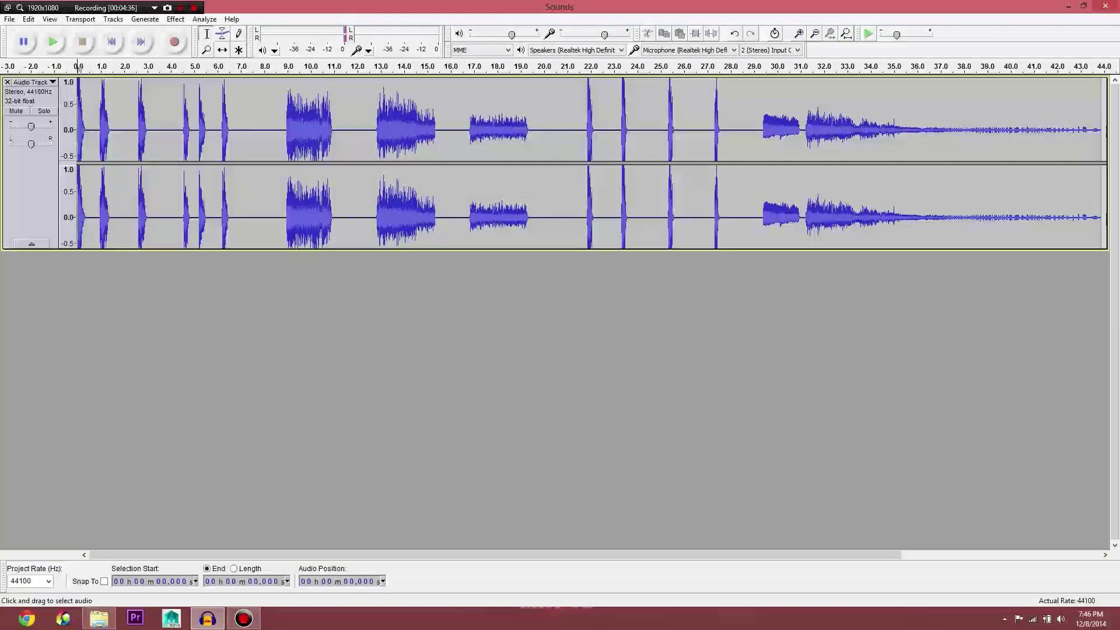
pyautogui.click(103, 67)
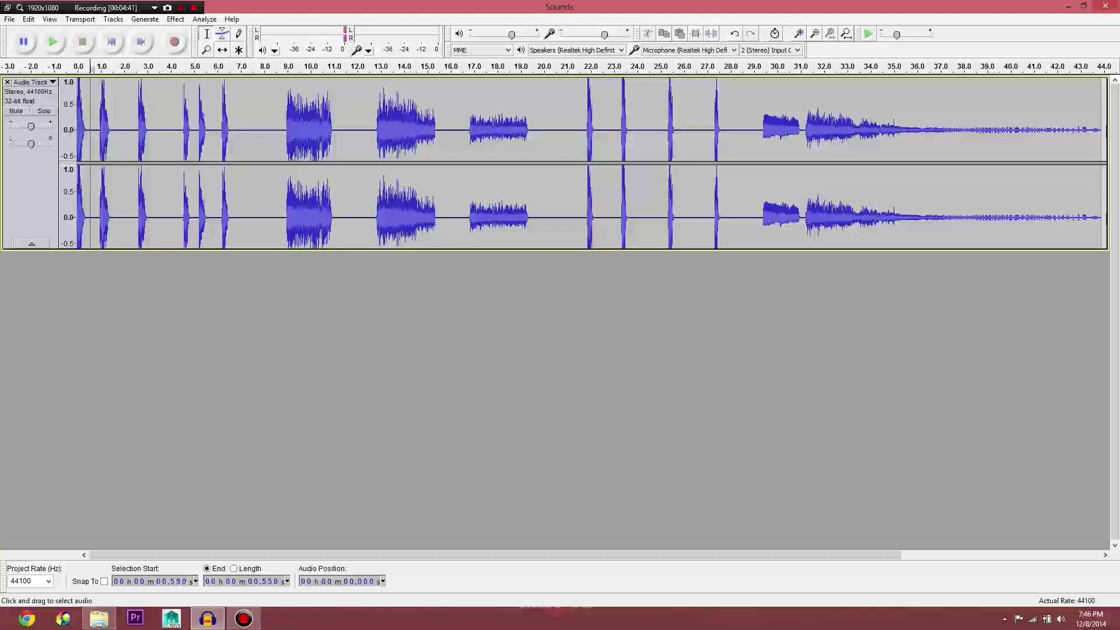
pyautogui.click(178, 116)
pyautogui.moveTo(118, 117); pyautogui.dragTo(77, 117)
pyautogui.click(140, 117)
pyautogui.hotkey('ctrl', 'a')
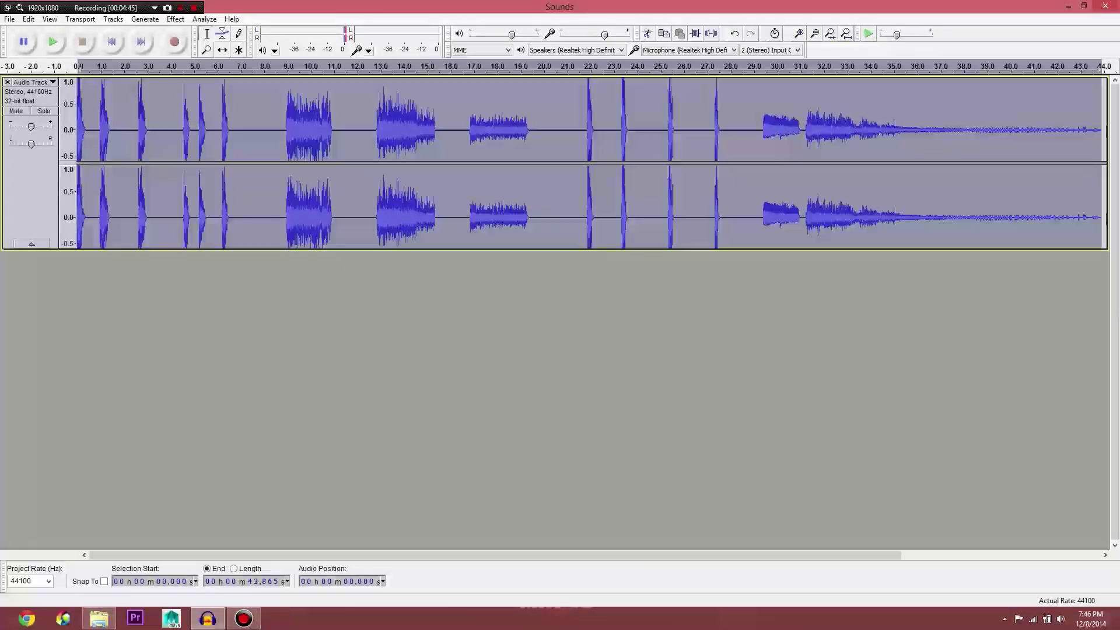
pyautogui.click(239, 117)
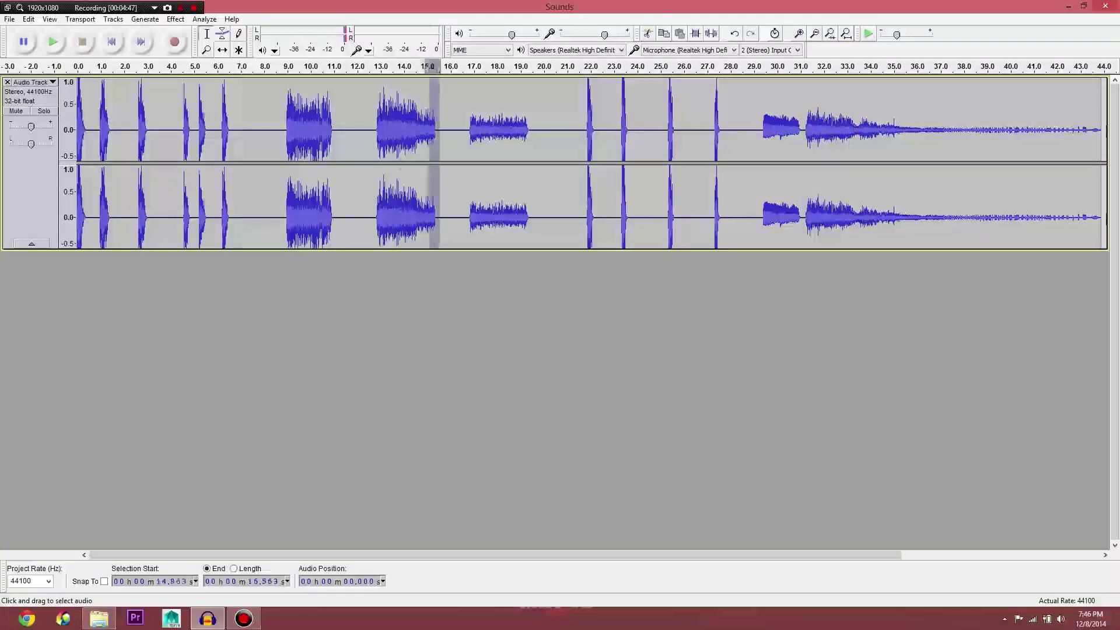
# Normalize the first part of the track, from the beginning to 15.563 s
pyautogui.moveTo(439, 204); pyautogui.dragTo(77, 204)
pyautogui.click(175, 19)
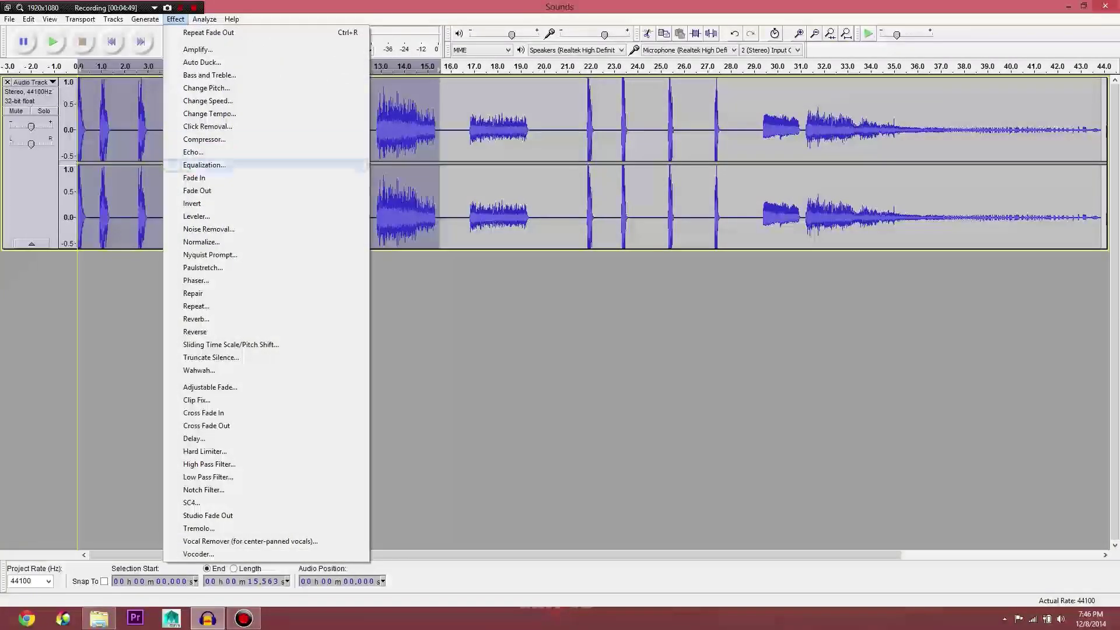
pyautogui.click(202, 241)
pyautogui.press('Return')
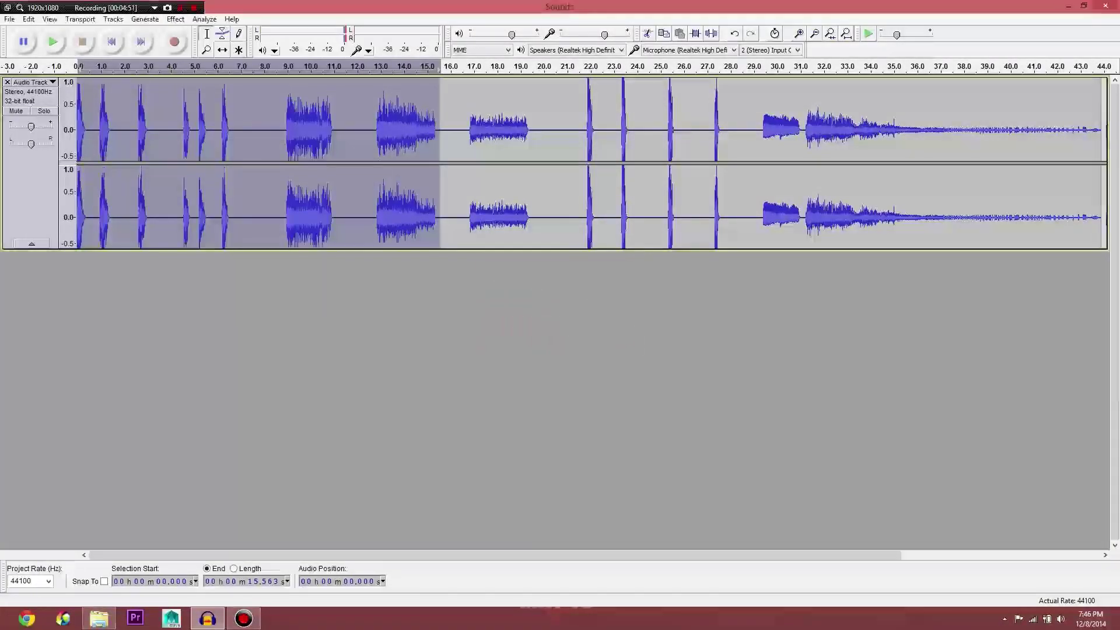
# Repeat the Normalize effect on the rest of the track, from 15.837 s to its end, and briefly play from 16.212 s
pyautogui.click(526, 123)
pyautogui.moveTo(447, 122); pyautogui.dragTo(569, 123)
pyautogui.moveTo(568, 205); pyautogui.dragTo(1108, 204)
pyautogui.click(175, 20)
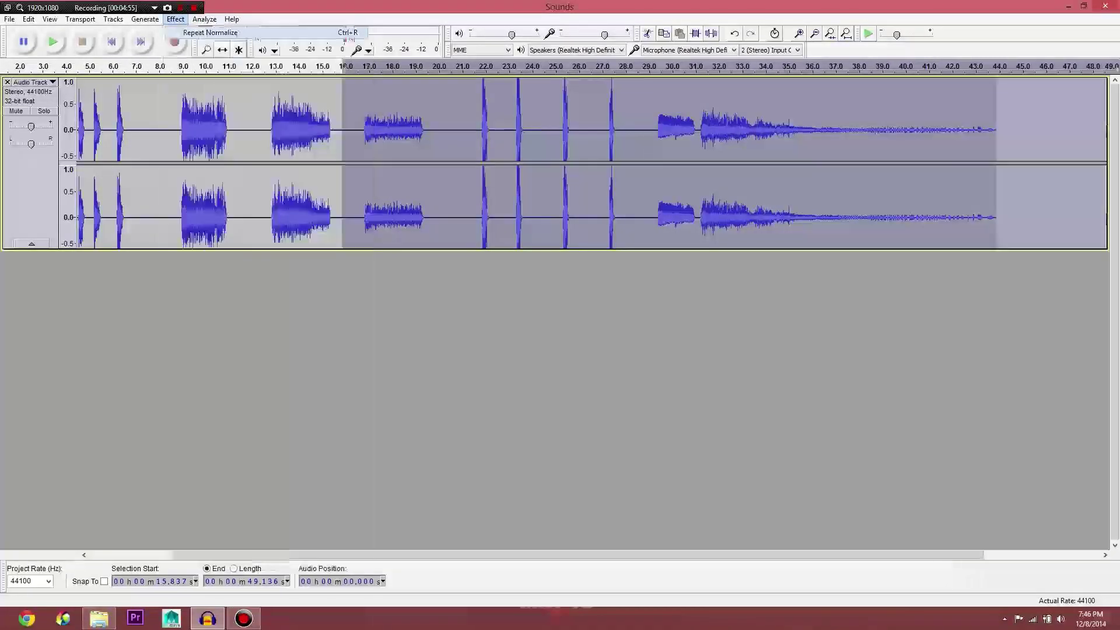
pyautogui.click(204, 32)
pyautogui.click(350, 120)
pyautogui.press('space')
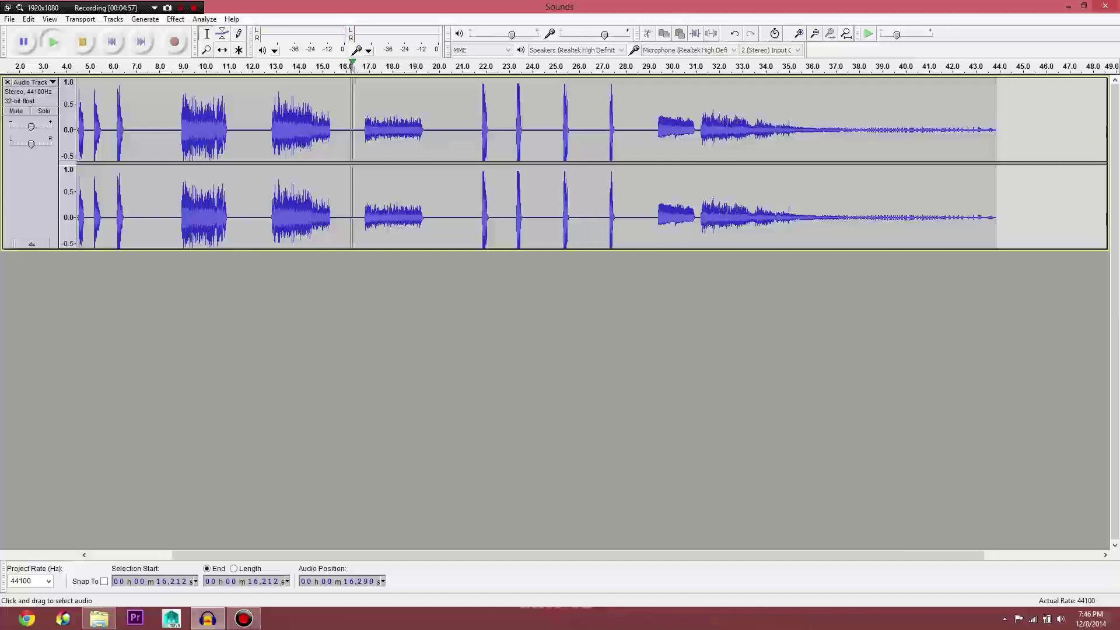
pyautogui.press('space')
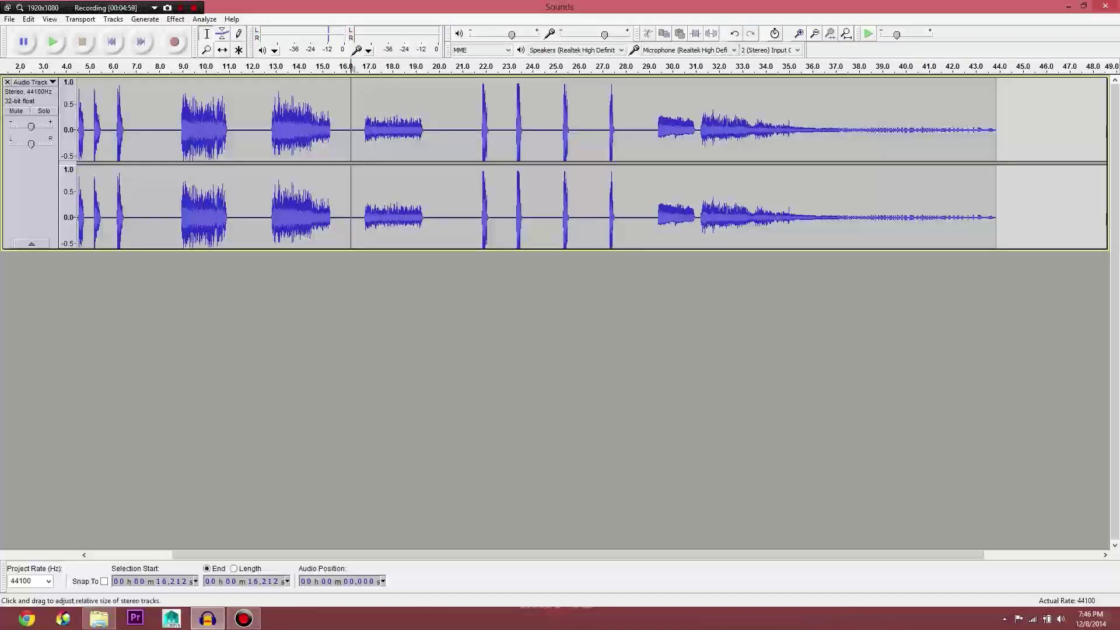
# Start the Bass and Treble effect on the first six sounds, from 0 to 6.720 s, and preview it with treble at -1.0 dB
pyautogui.click(847, 33)
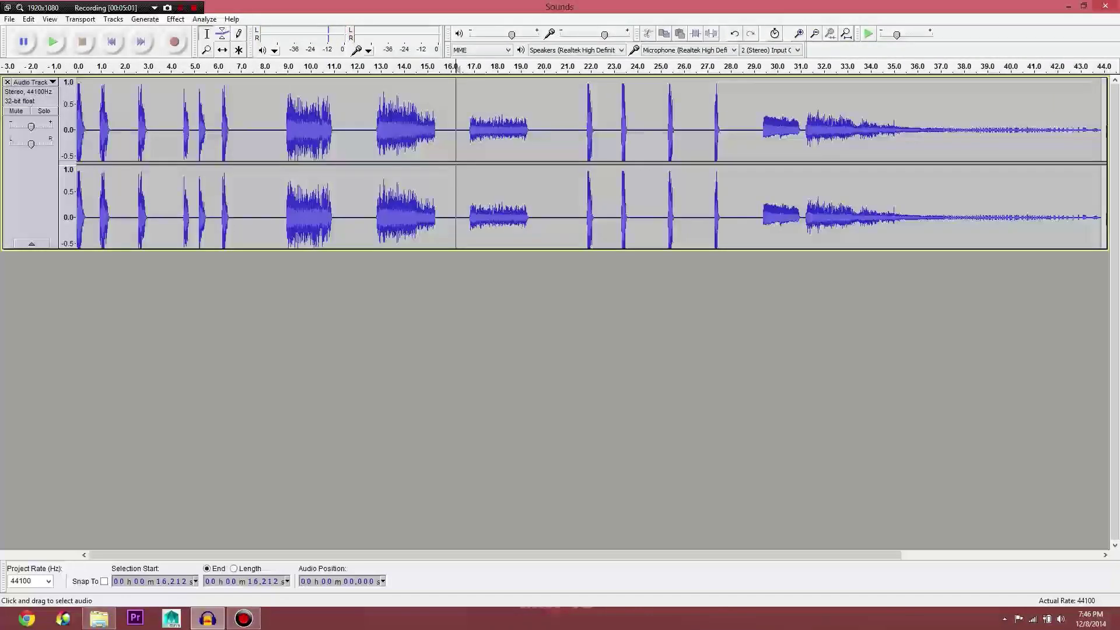
pyautogui.moveTo(235, 205); pyautogui.dragTo(78, 204)
pyautogui.click(175, 19)
pyautogui.moveTo(113, 19)
pyautogui.moveTo(175, 18)
pyautogui.click(187, 75)
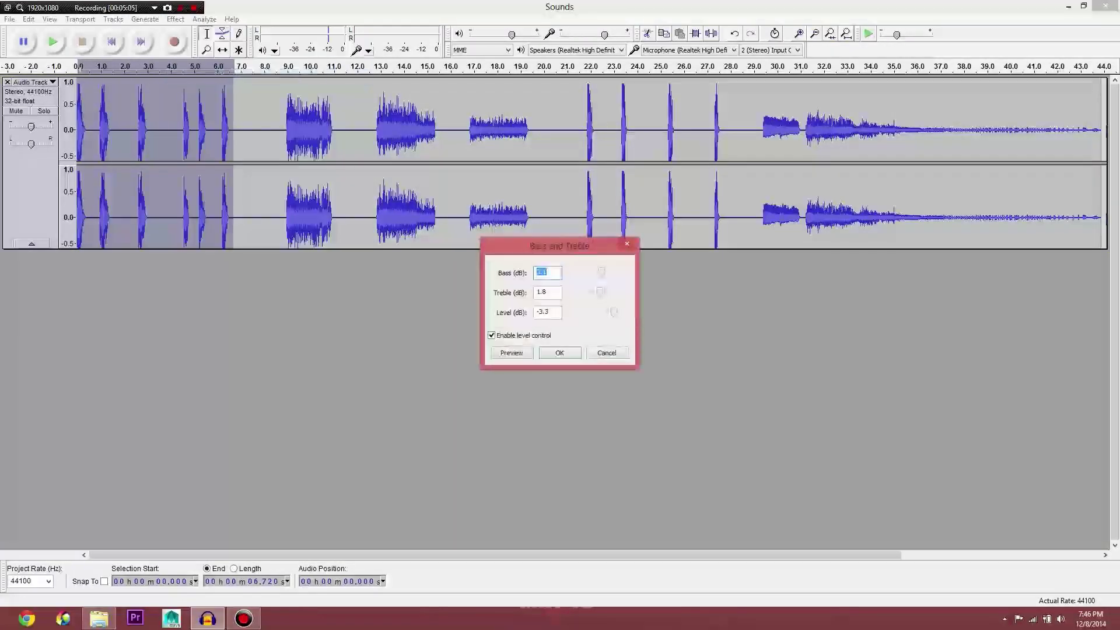
pyautogui.moveTo(600, 292); pyautogui.dragTo(596, 292)
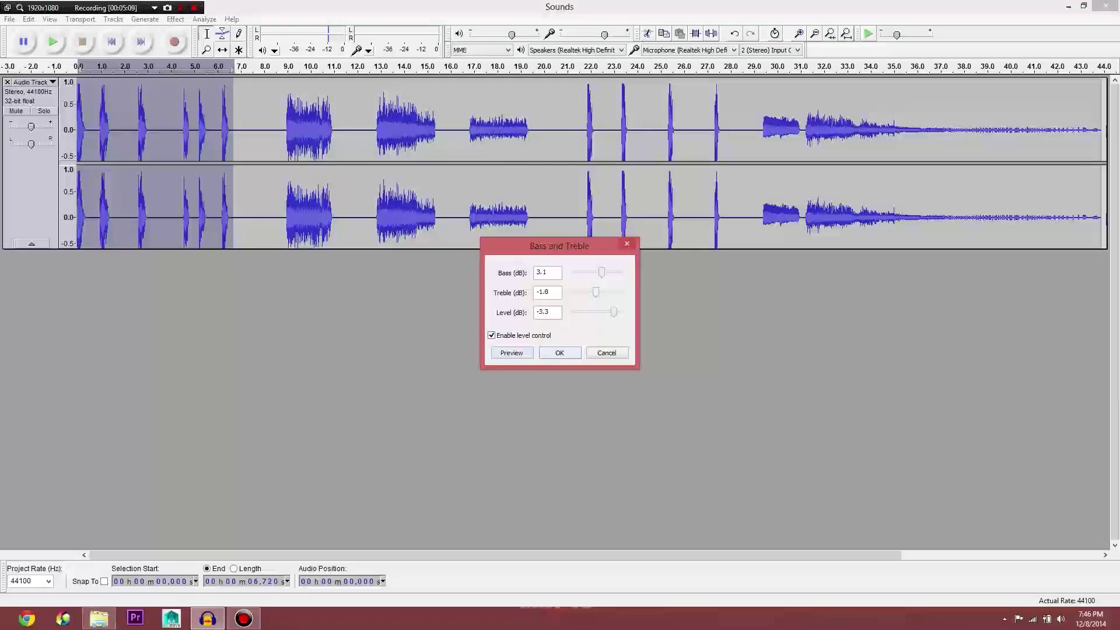
pyautogui.click(511, 352)
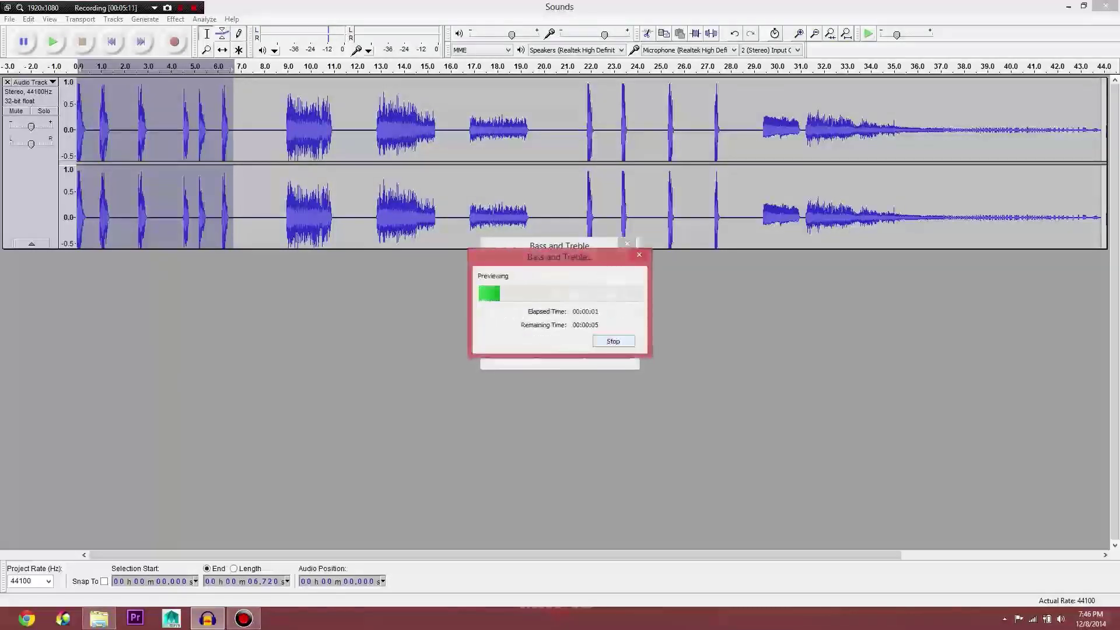
pyautogui.click(613, 341)
# Raise the bass to 15.0 dB, preview the result and apply the Bass and Treble effect
pyautogui.moveTo(601, 272); pyautogui.dragTo(619, 272)
pyautogui.click(512, 353)
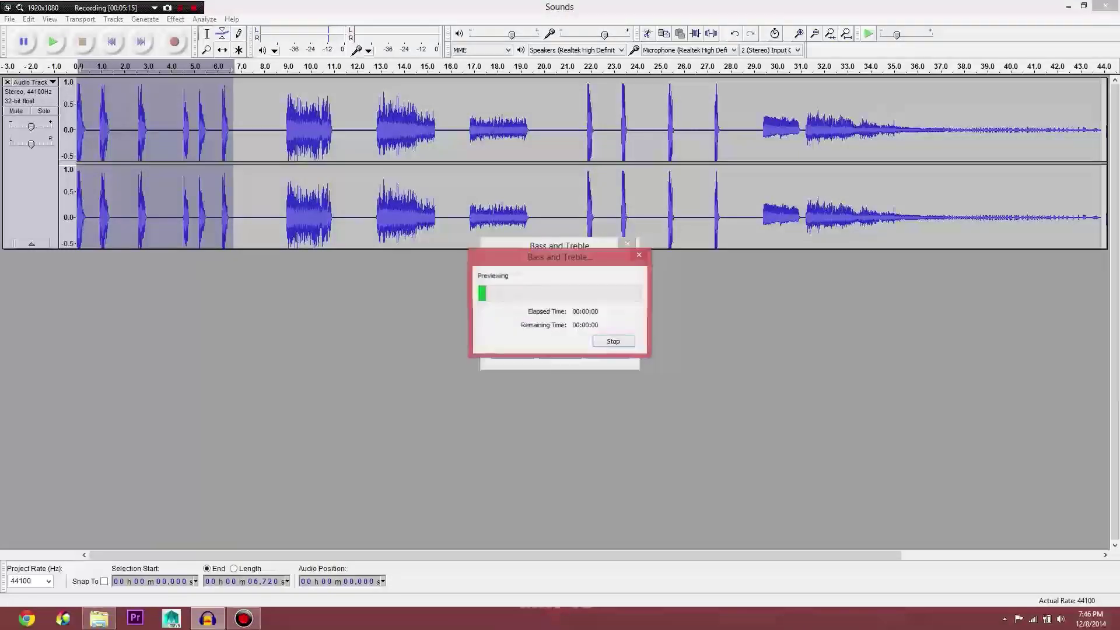
pyautogui.click(612, 341)
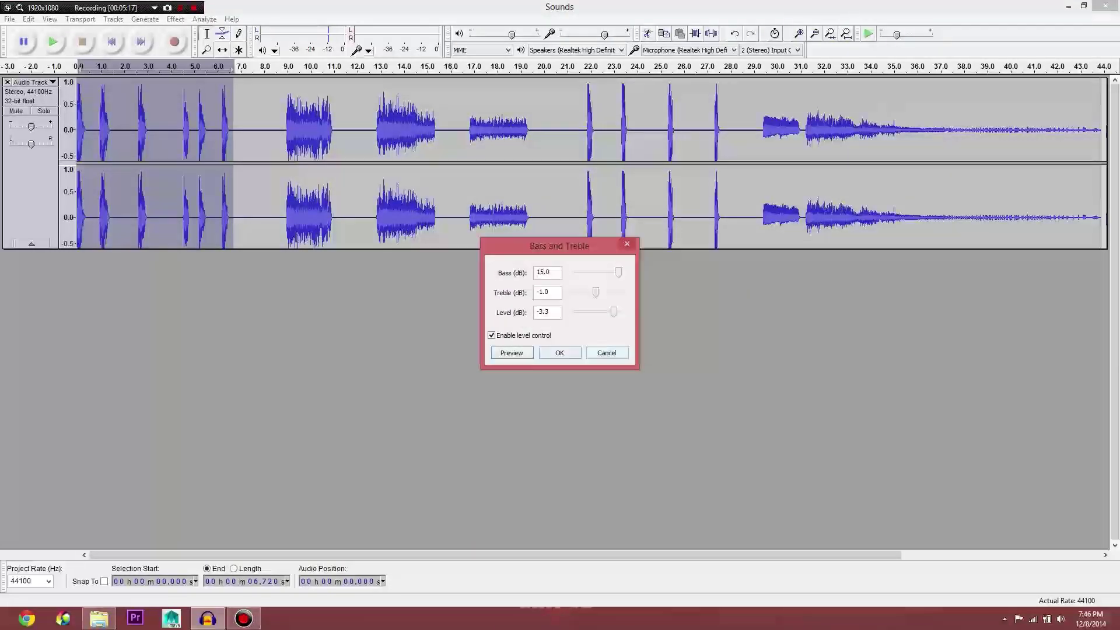
pyautogui.press('Return')
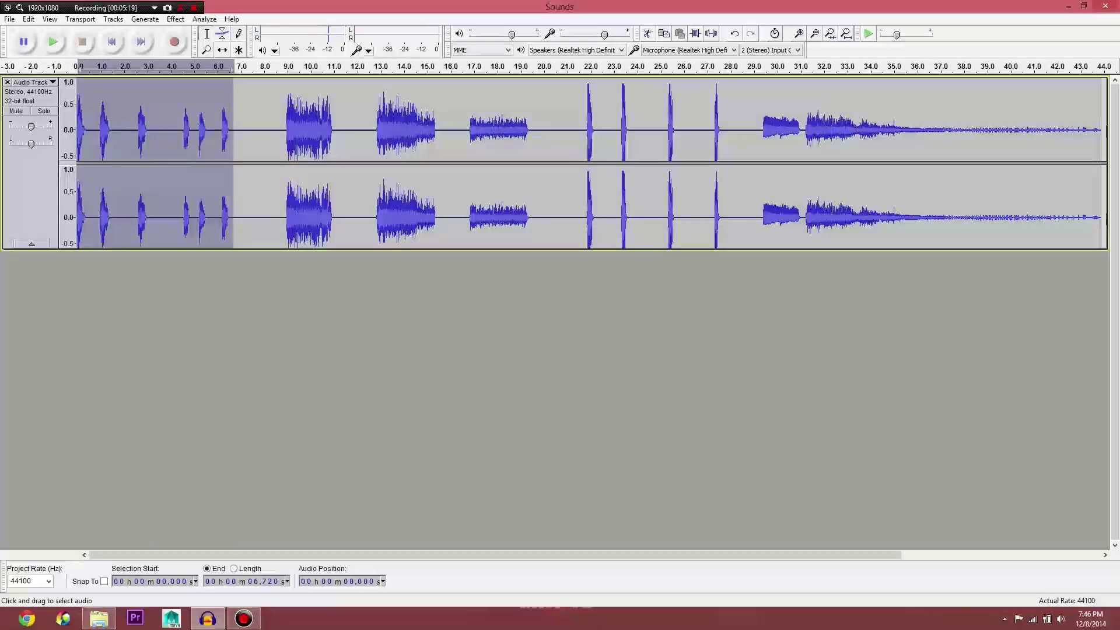
# Play the track briefly from the beginning to hear the bass-boosted sounds, and stop playback
pyautogui.click(92, 214)
pyautogui.click(229, 232)
pyautogui.click(112, 42)
pyautogui.press('space')
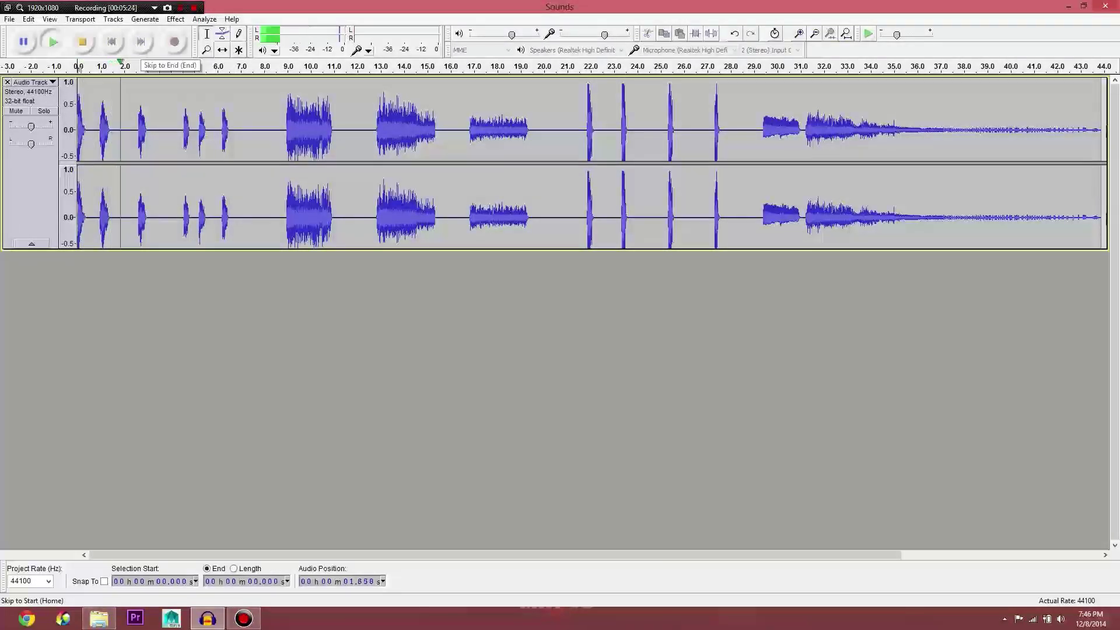
pyautogui.press('space')
# Try the Change Pitch effect at -9 percent on the first six sounds, from 0 to 7.019 s, and preview it
pyautogui.moveTo(241, 214); pyautogui.dragTo(78, 214)
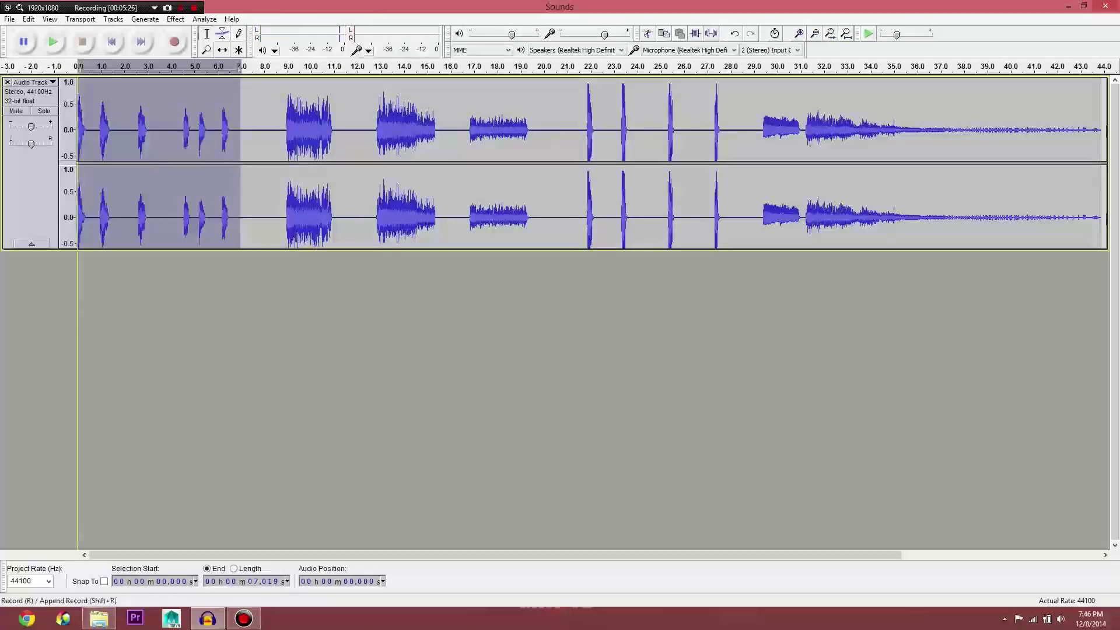
pyautogui.click(175, 18)
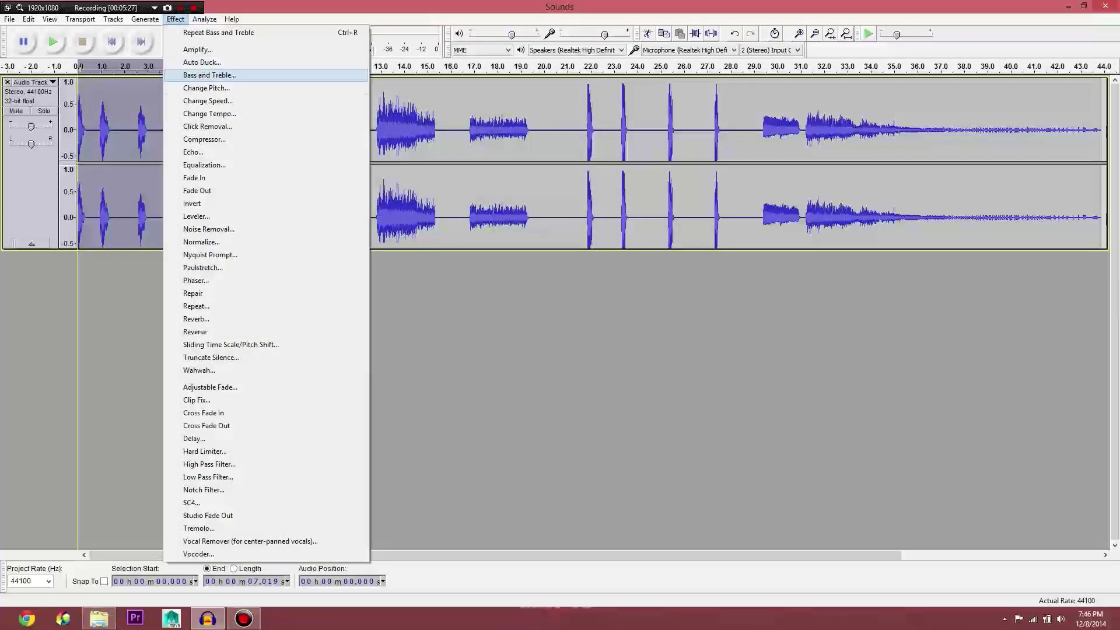
pyautogui.click(206, 87)
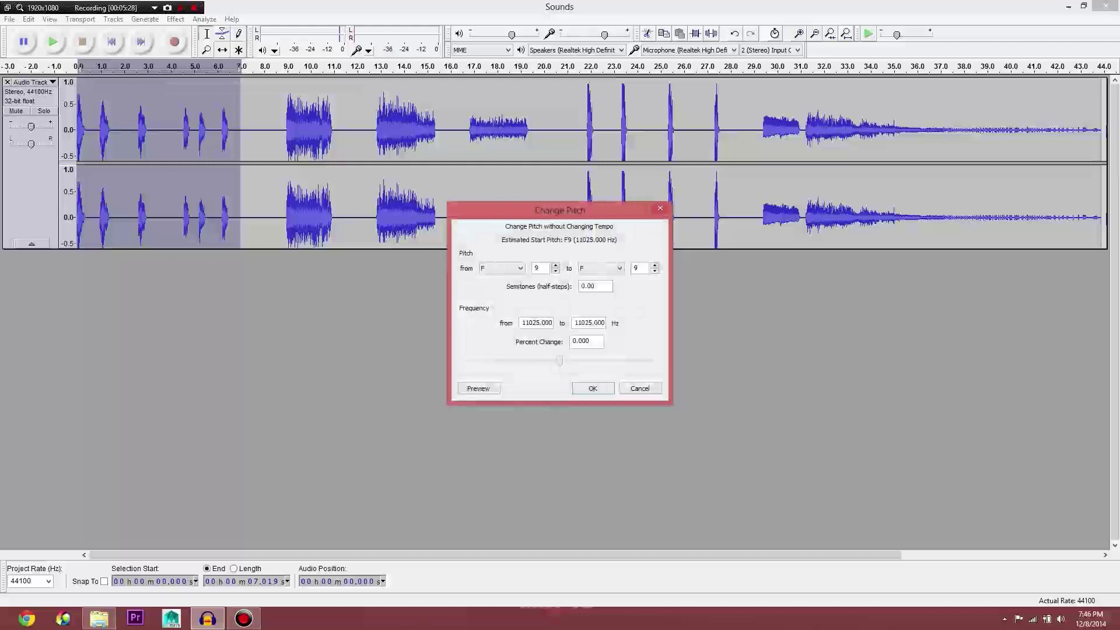
pyautogui.press('Left')
pyautogui.press('Left')
pyautogui.press('Left')
pyautogui.hotkey('alt', 'p')
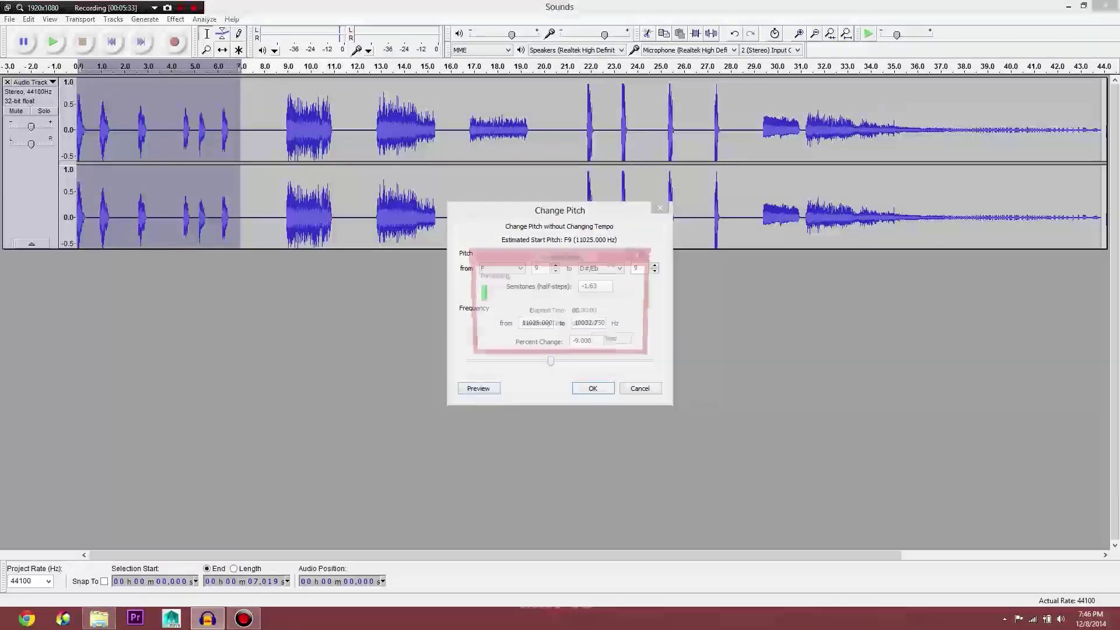
pyautogui.press('Return')
# Try a pitch change of -41 percent on the same sounds, preview it and cancel the effect
pyautogui.press('Left')
pyautogui.press('Left')
pyautogui.press('Left')
pyautogui.press('Left')
pyautogui.press('Left')
pyautogui.press('Left')
pyautogui.press('Left')
pyautogui.hotkey('alt', 'p')
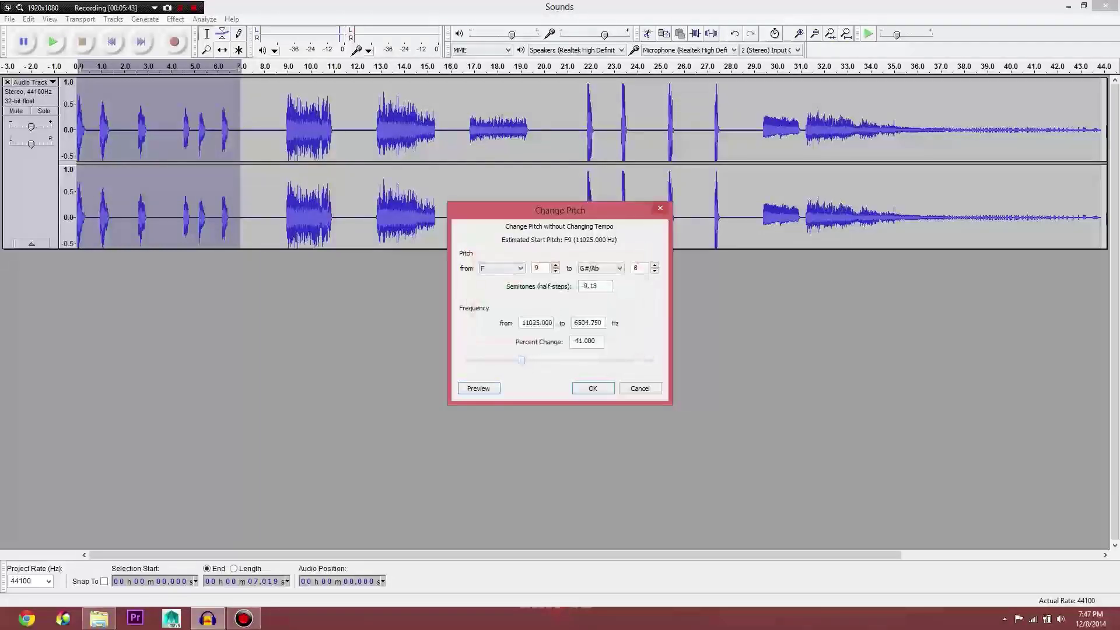
pyautogui.click(640, 388)
# Select the whole track and lower its pitch by 36 percent with Change Pitch, previewing the effect before applying it
pyautogui.click(402, 140)
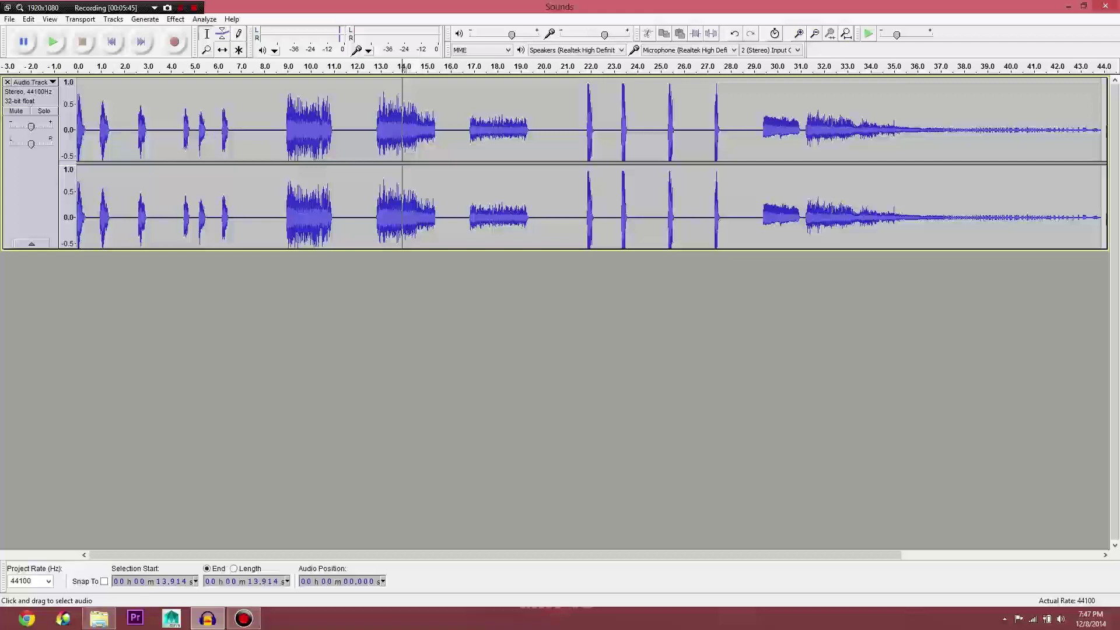
pyautogui.hotkey('ctrl', 'a')
pyautogui.click(175, 18)
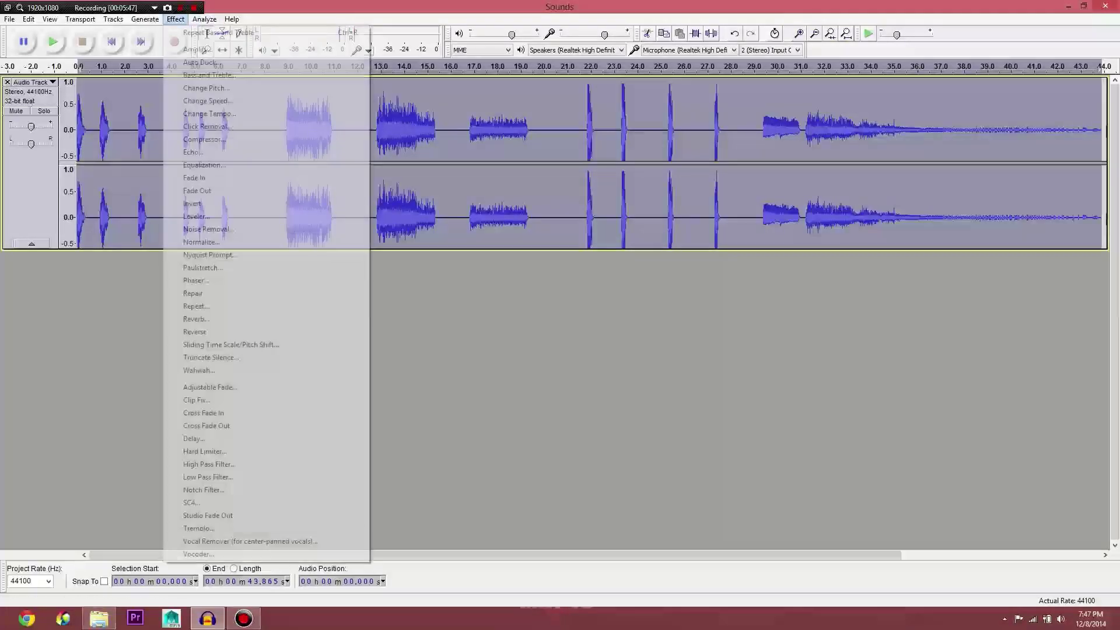
pyautogui.click(206, 87)
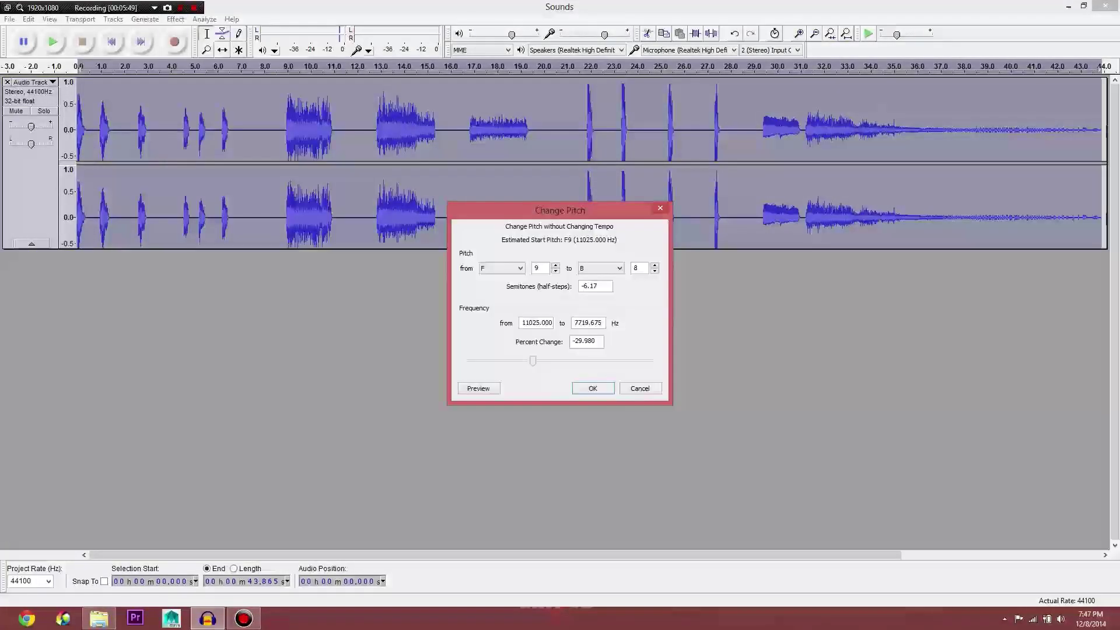
pyautogui.moveTo(532, 361); pyautogui.dragTo(522, 360)
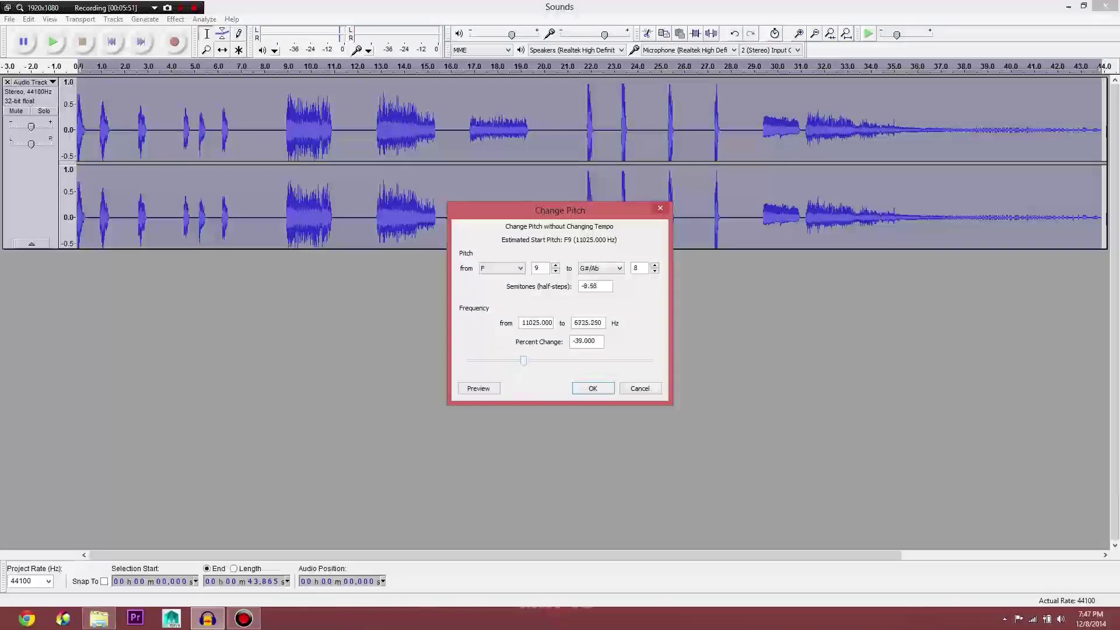
pyautogui.click(478, 388)
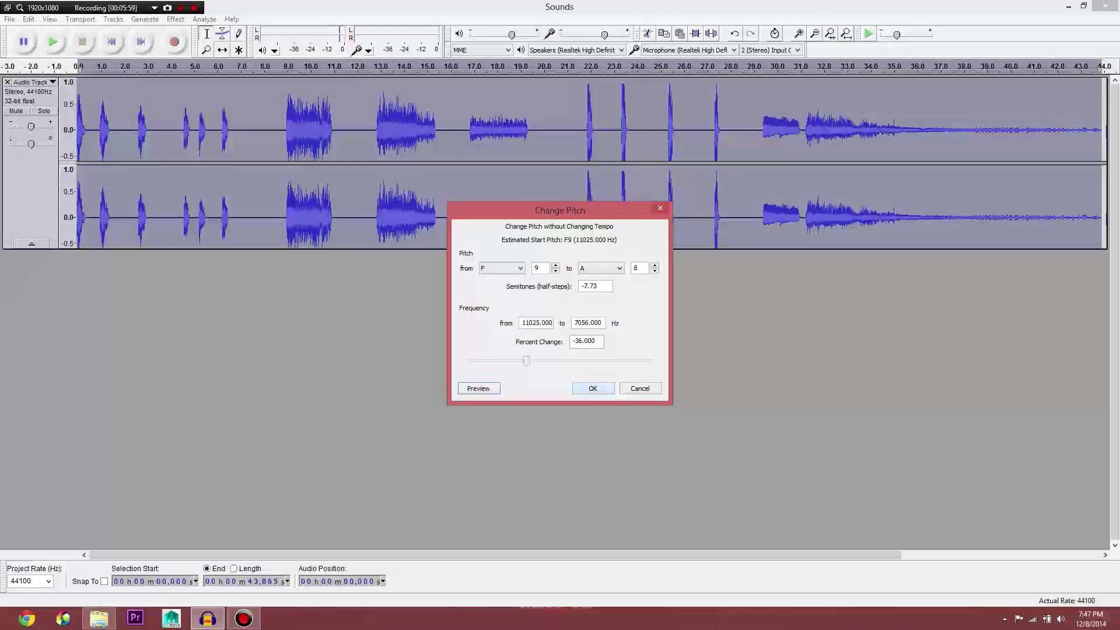
pyautogui.press('Return')
# Play the pitch-lowered track from 8.718 s, 16.862 s and 21.533 s to check the remaining sounds
pyautogui.click(280, 129)
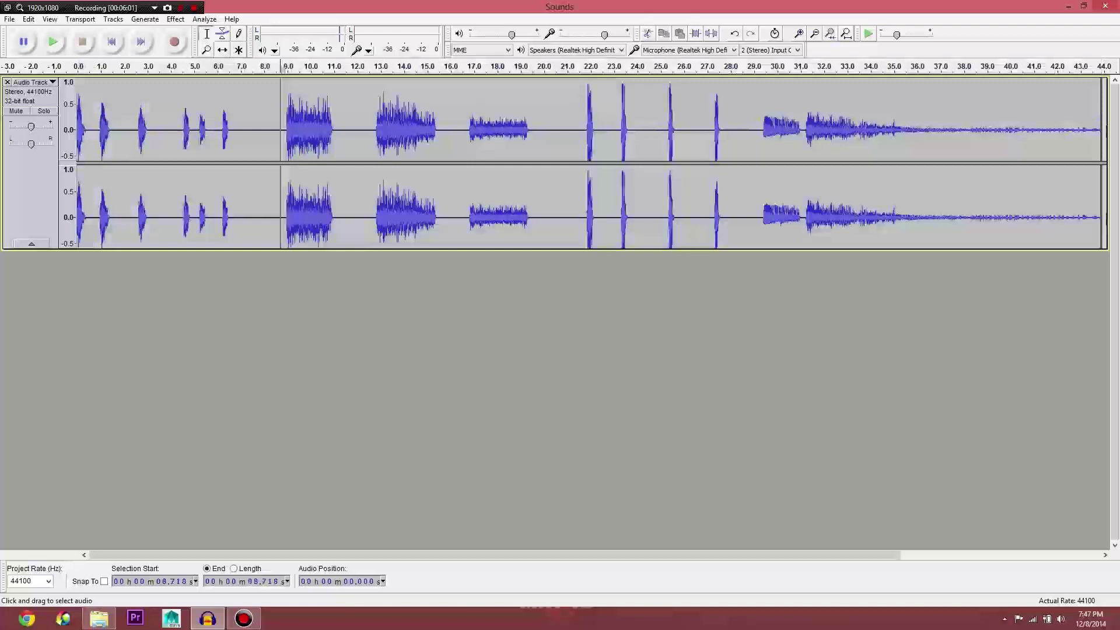
pyautogui.press('space')
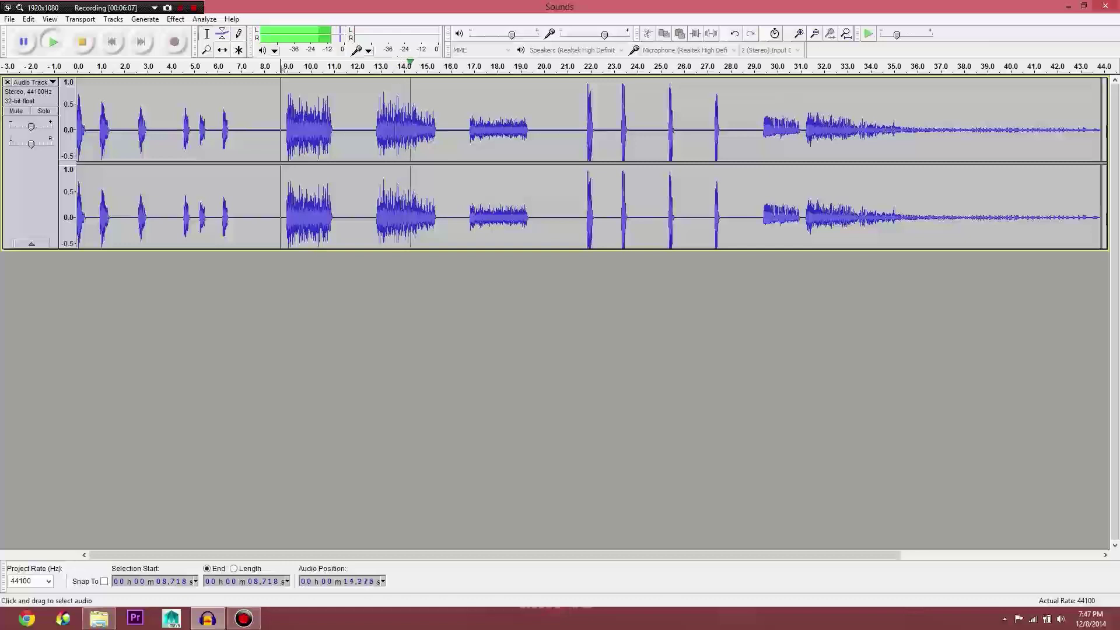
pyautogui.click(471, 129)
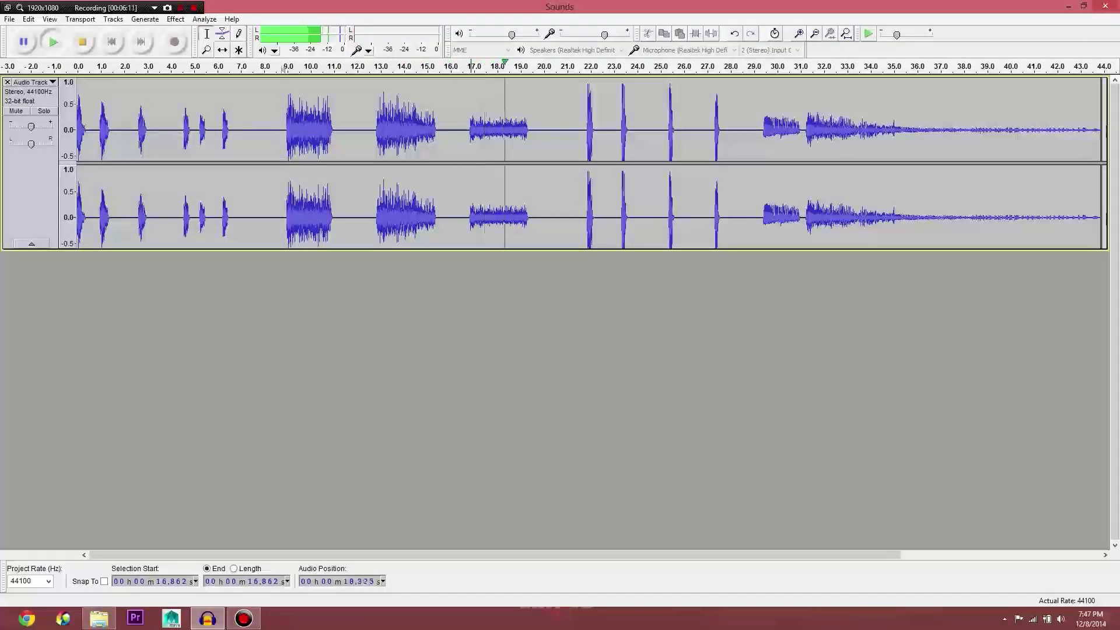
pyautogui.click(581, 66)
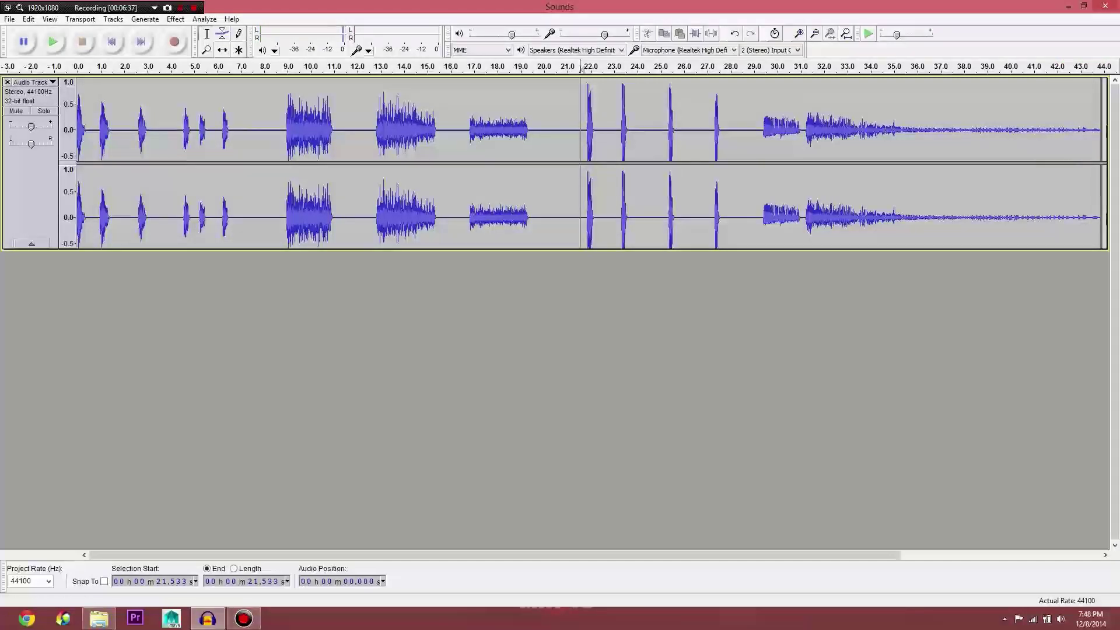
# Even out the whole track with the Leveler effect at Moderate leveling and a -70 dB noise threshold
pyautogui.click(236, 129)
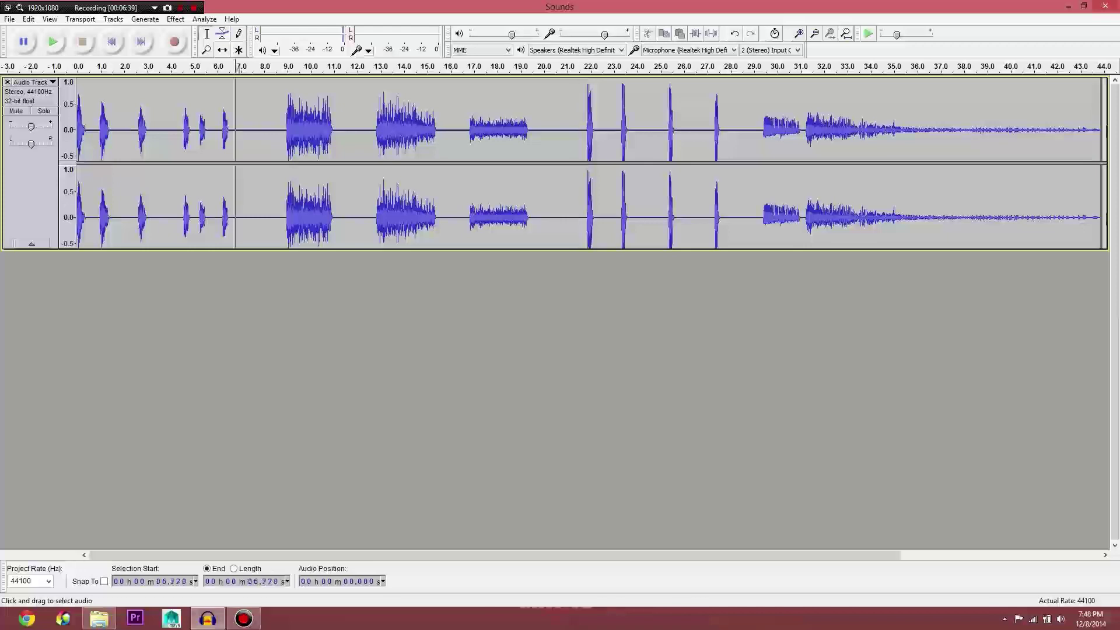
pyautogui.click(163, 130)
pyautogui.click(153, 128)
pyautogui.hotkey('alt', 'c')
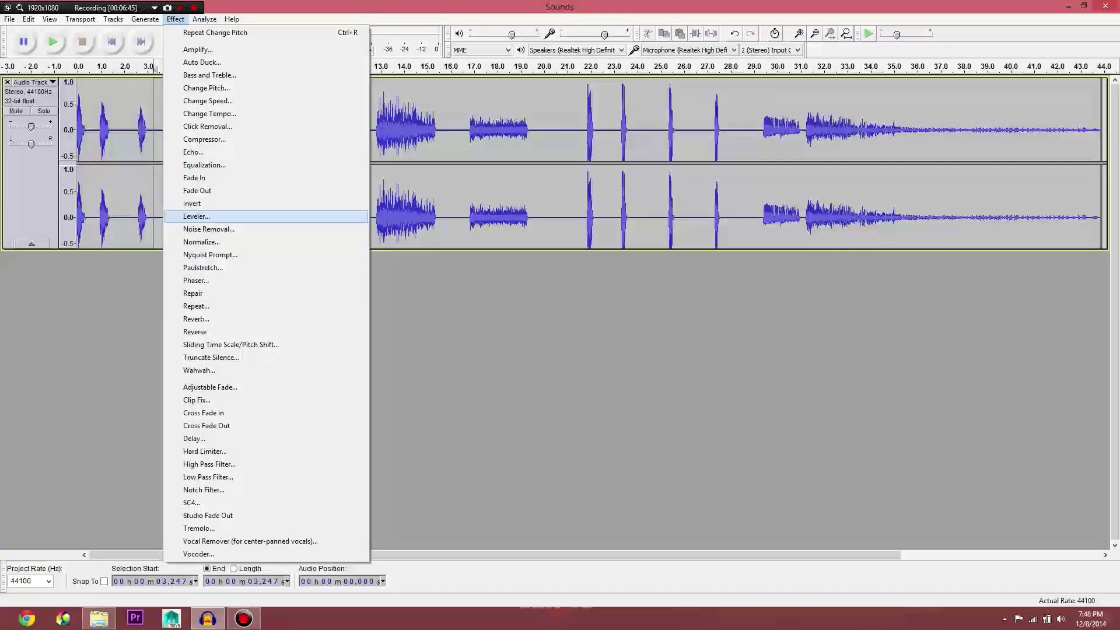
pyautogui.click(200, 241)
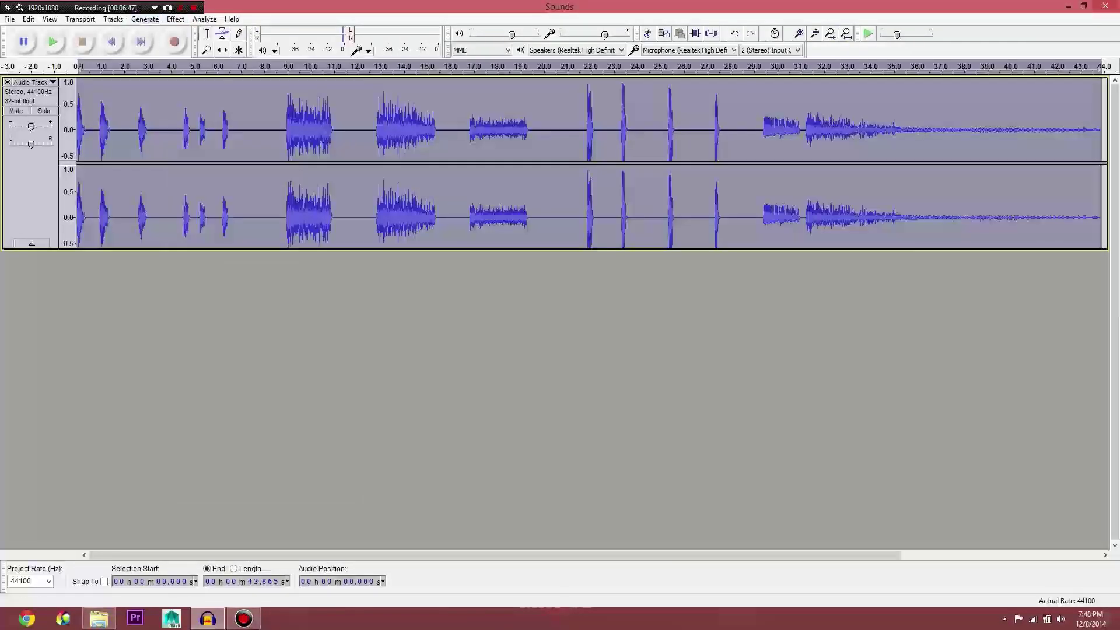
pyautogui.hotkey('alt', 'c')
pyautogui.press('Return')
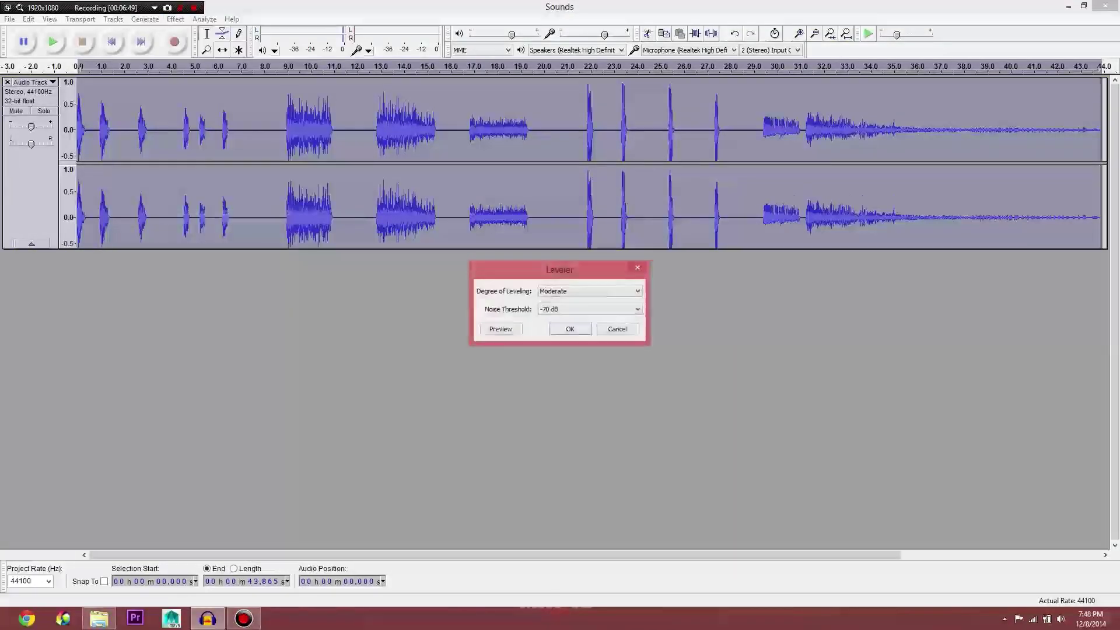
pyautogui.press('Return')
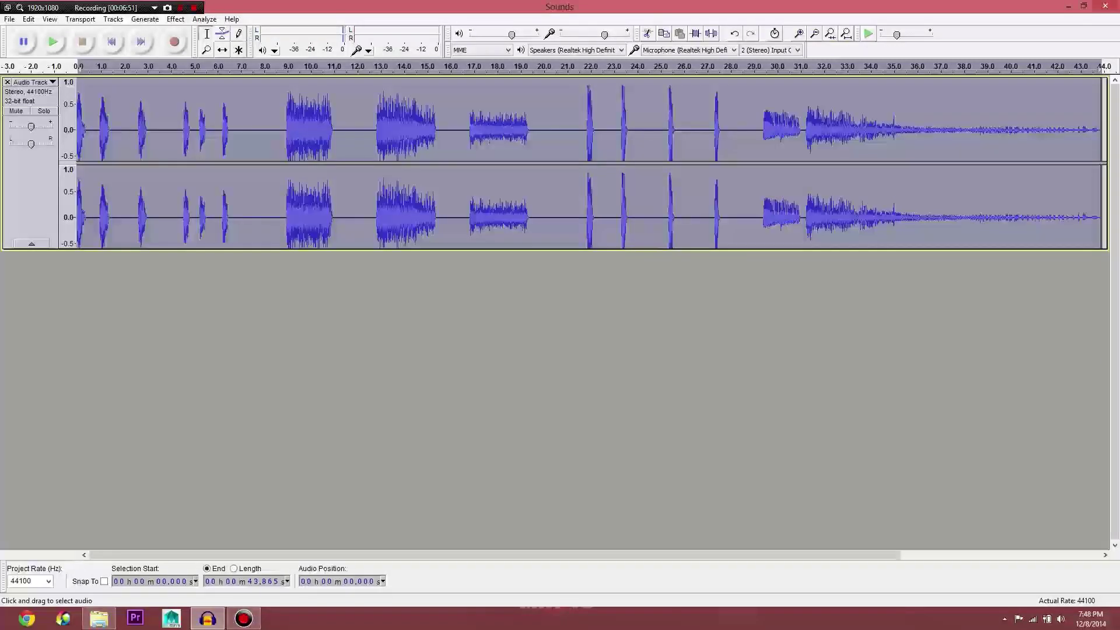
# Play the leveled track briefly from 8.218 s to check the sound
pyautogui.click(269, 130)
pyautogui.press('space')
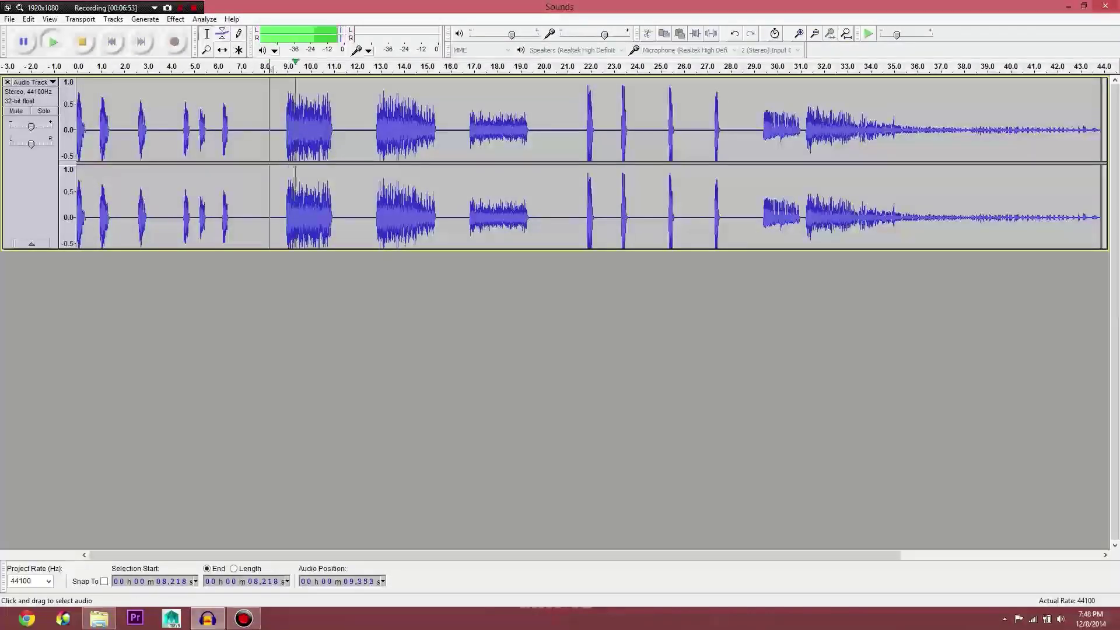
pyautogui.press('space')
# Start the Reverb effect on the whole track and load the Vocal I preset
pyautogui.click(175, 19)
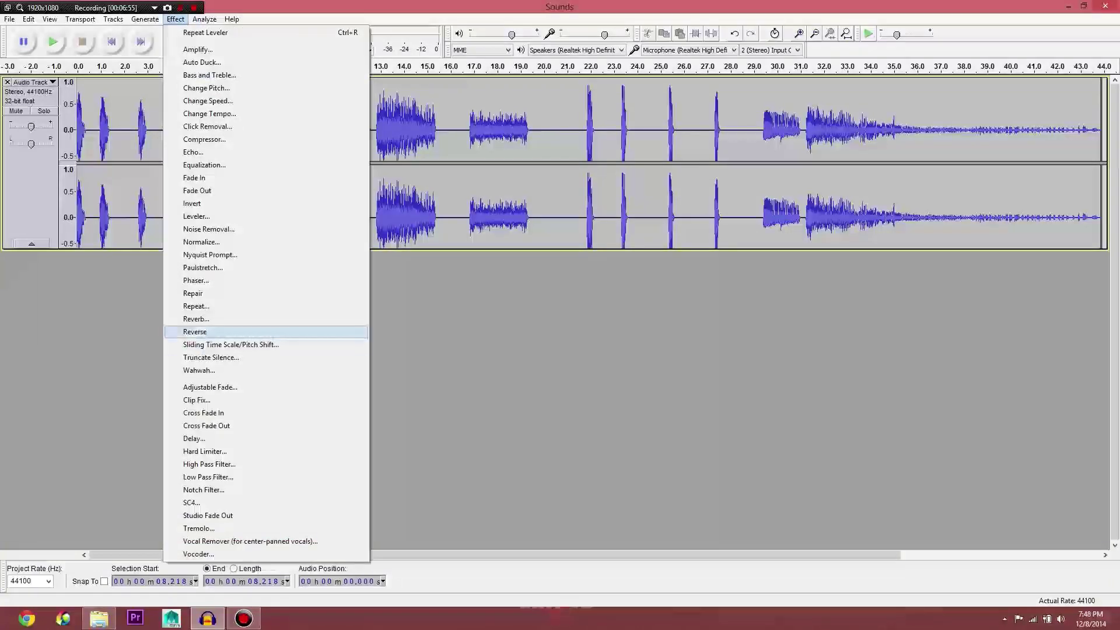
pyautogui.click(195, 332)
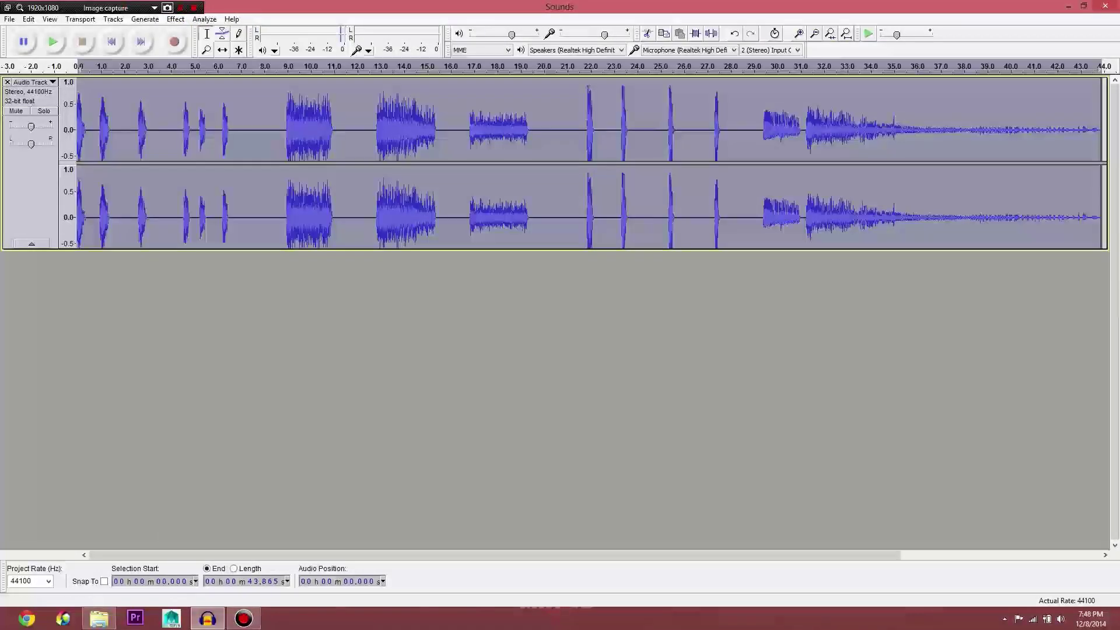
pyautogui.click(175, 19)
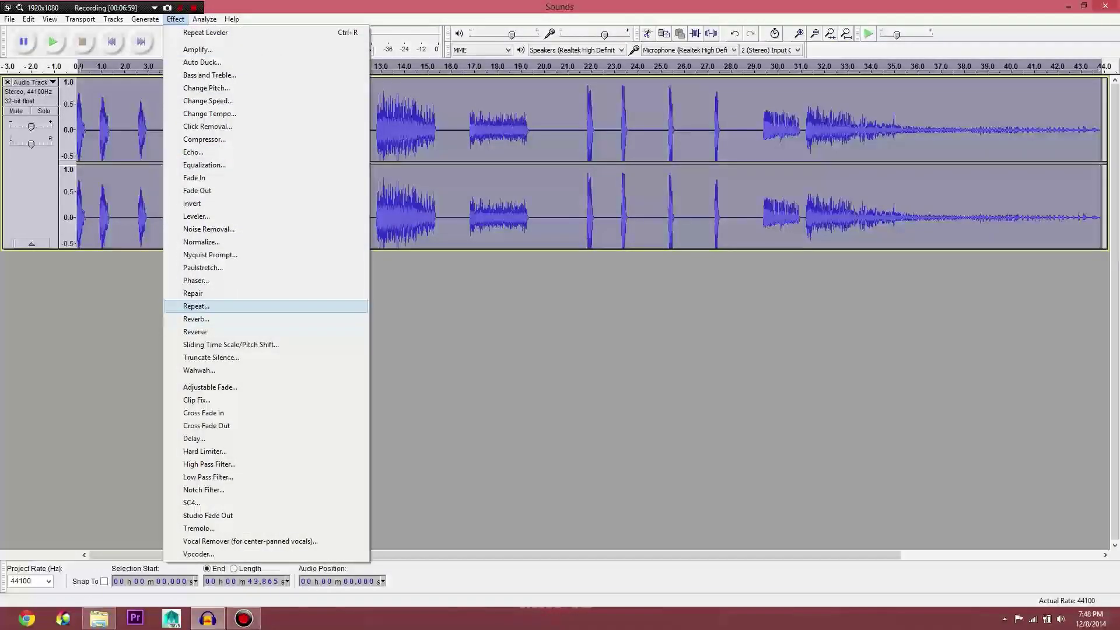
pyautogui.click(196, 319)
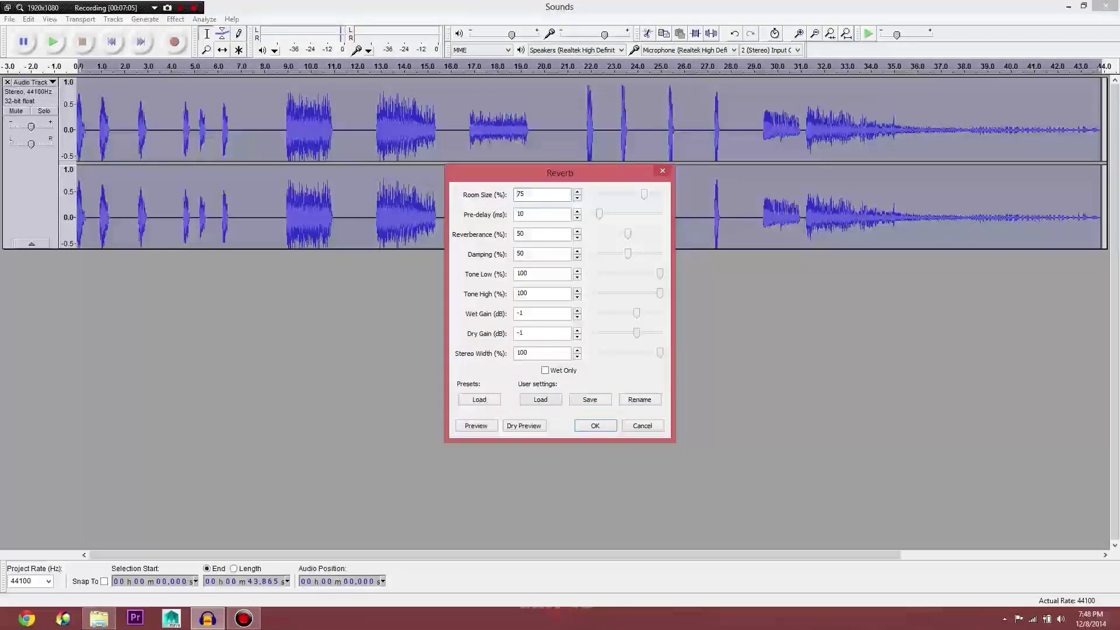
pyautogui.click(478, 399)
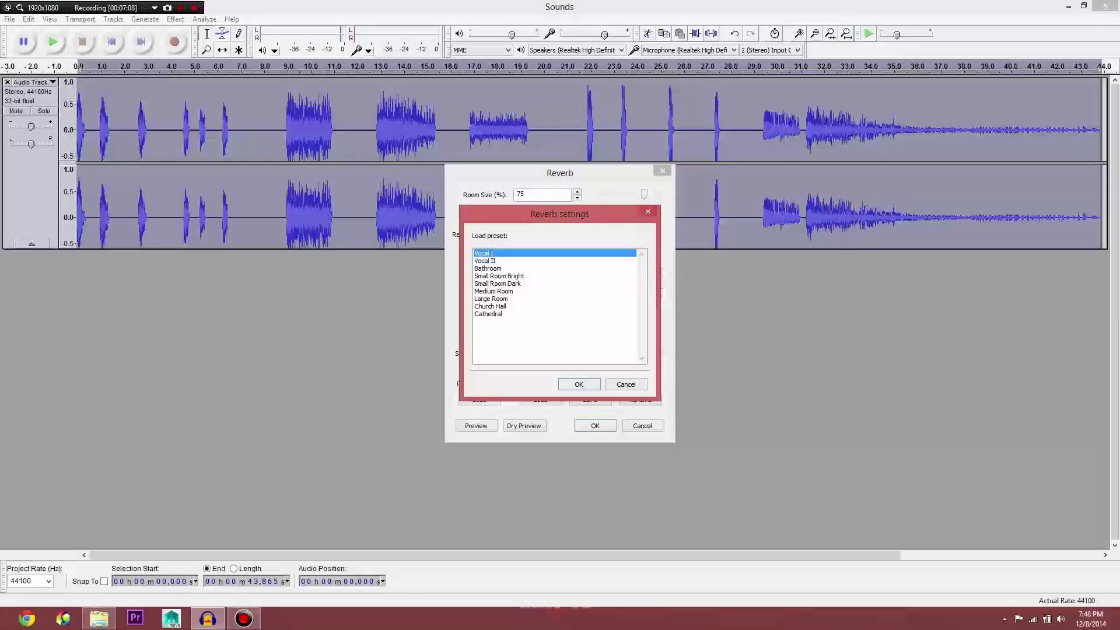
pyautogui.click(494, 261)
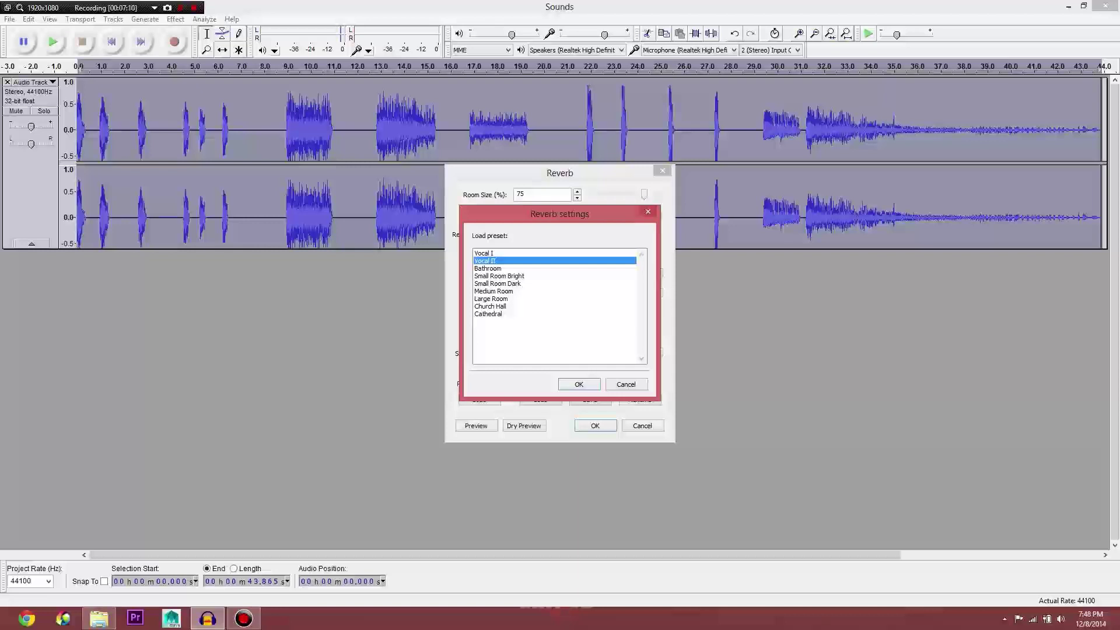
pyautogui.press('Down')
pyautogui.press('Down')
pyautogui.press('Return')
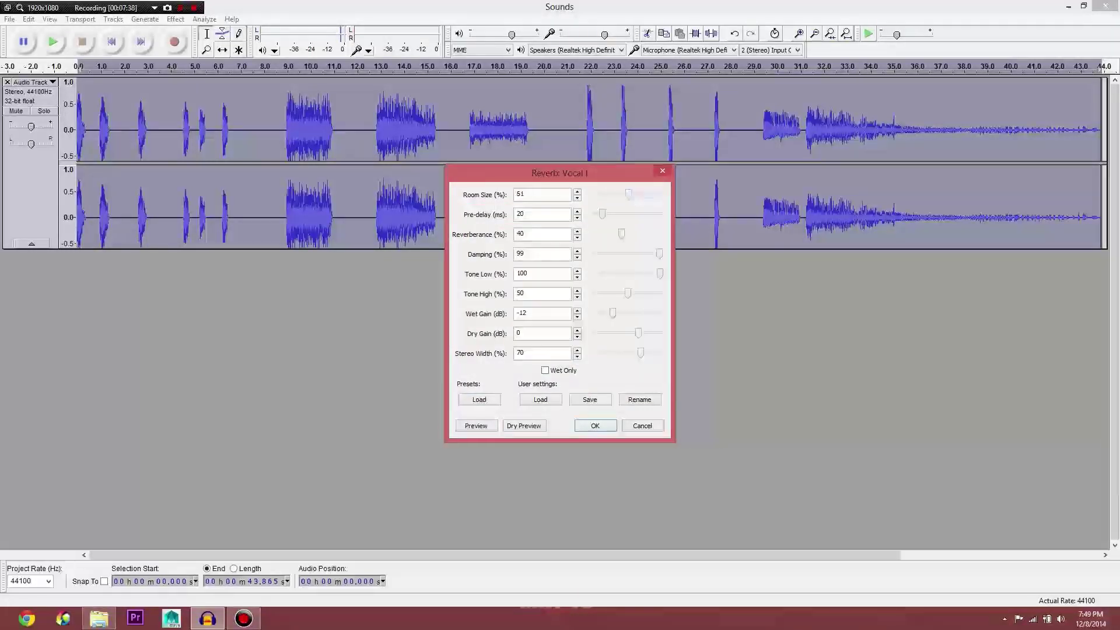
# Try reverb room sizes of 47 and 100 percent, previewing each setting
pyautogui.moveTo(629, 194); pyautogui.dragTo(626, 194)
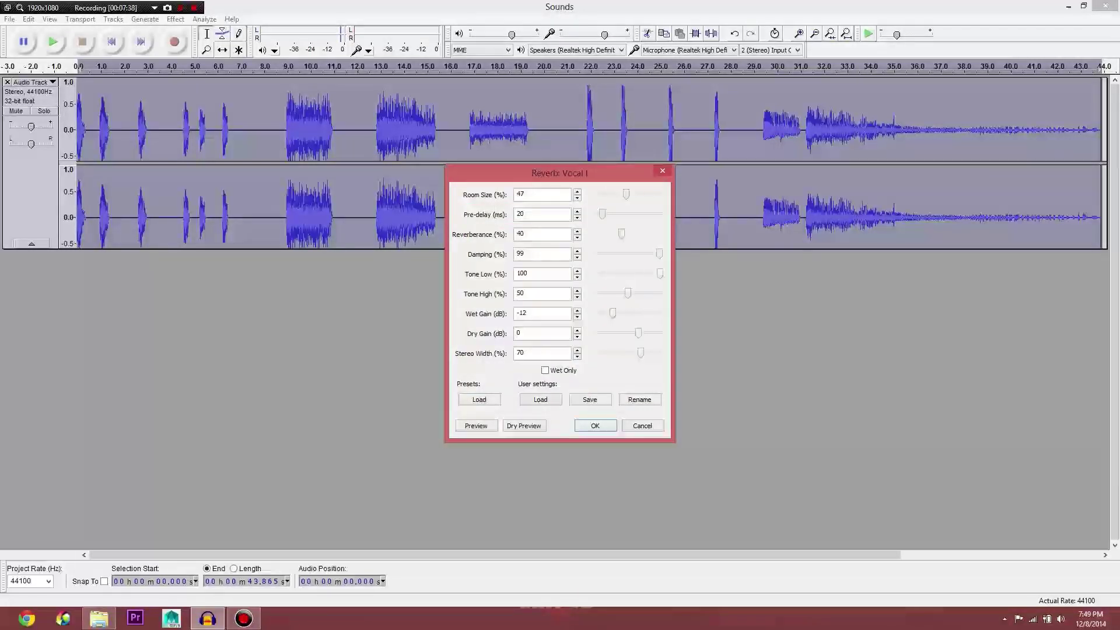
pyautogui.click(475, 426)
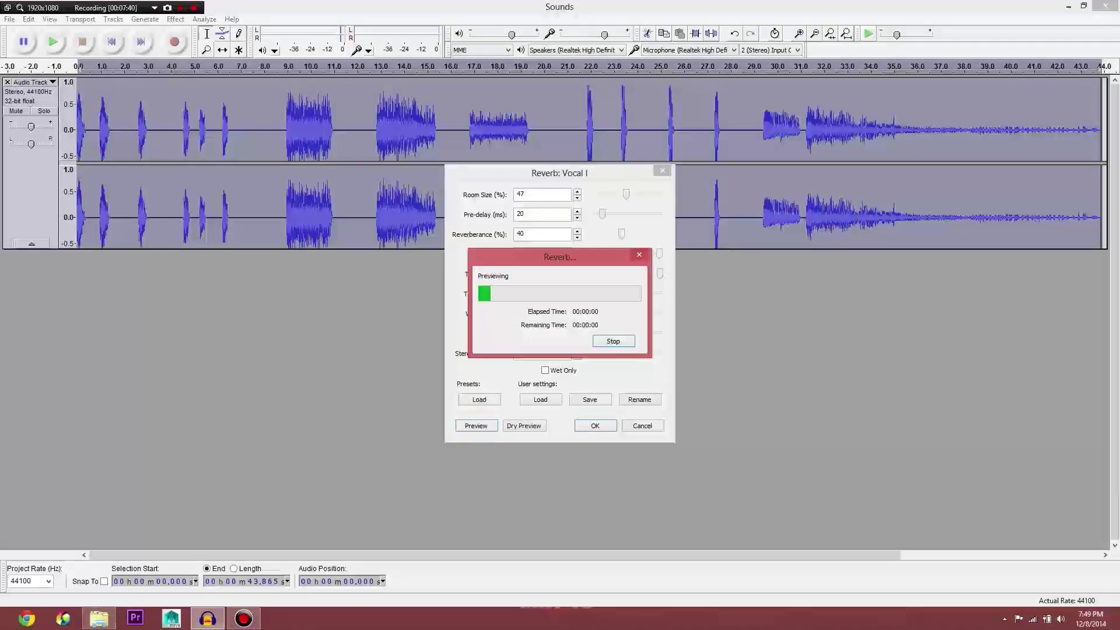
pyautogui.click(613, 341)
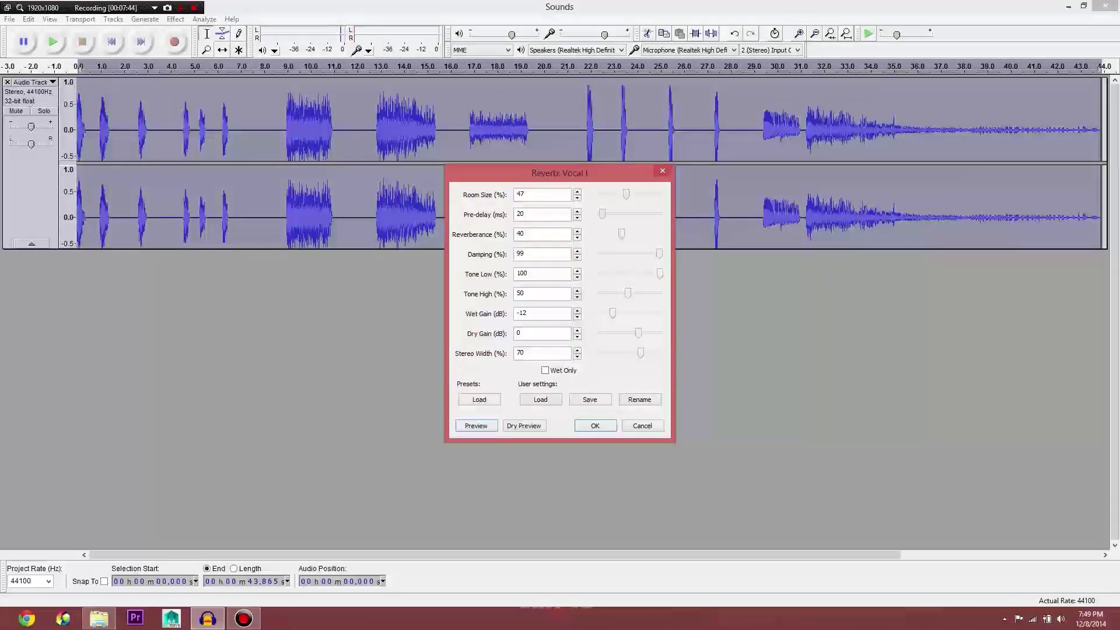
pyautogui.moveTo(632, 195); pyautogui.dragTo(652, 195)
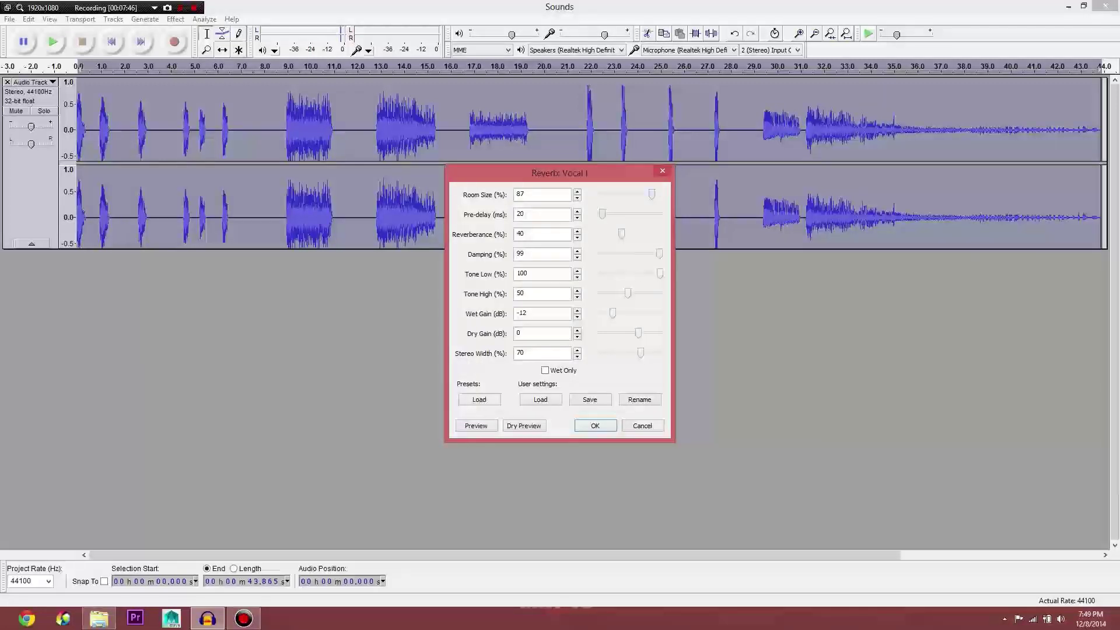
pyautogui.click(475, 425)
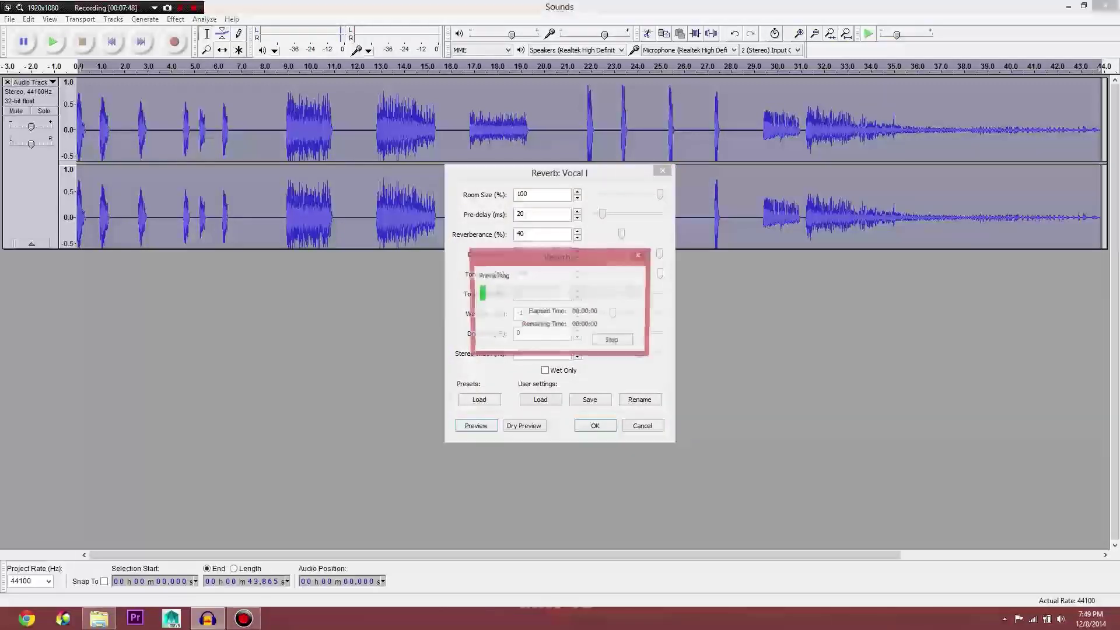
pyautogui.press('Escape')
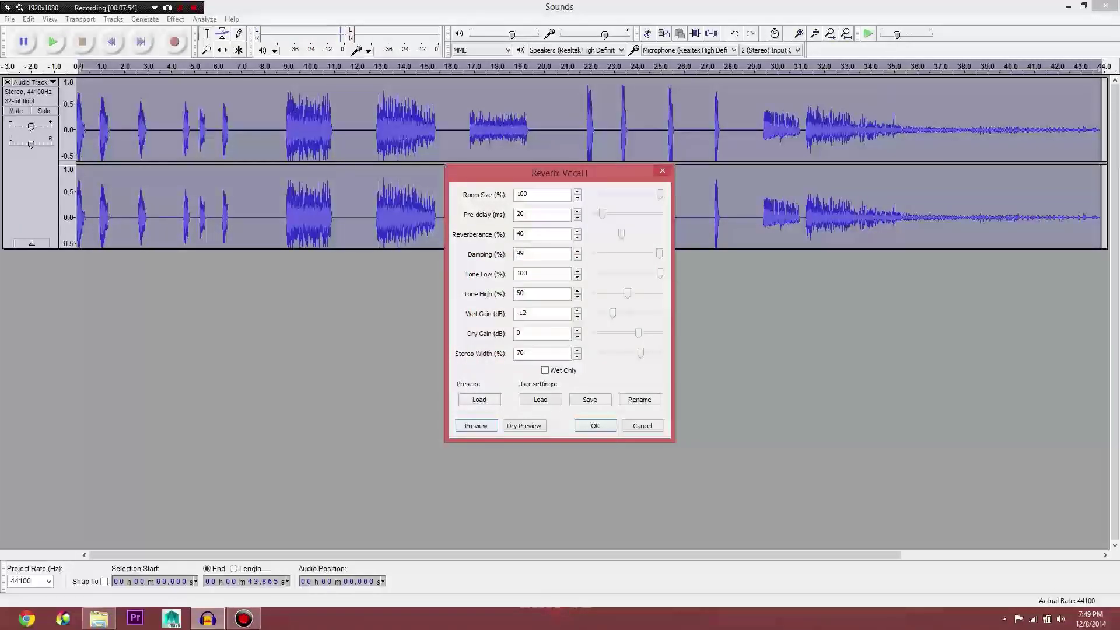
# Set the reverb's room size to 54 percent and pre-delay to 15 ms, preview it and apply the effect
pyautogui.moveTo(652, 193); pyautogui.dragTo(639, 193)
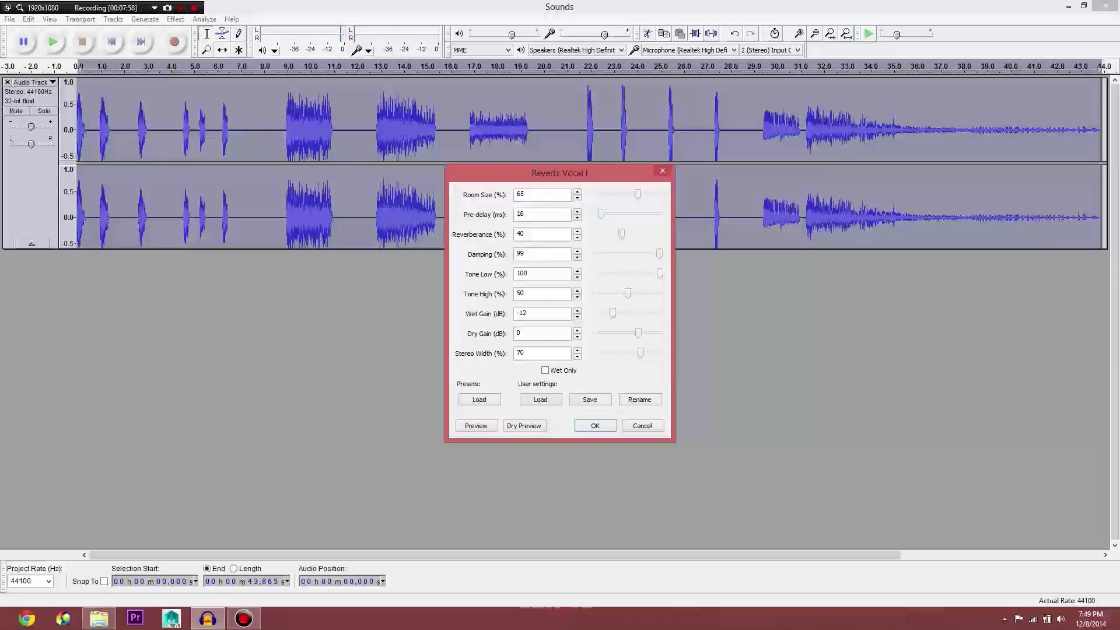
pyautogui.moveTo(637, 194); pyautogui.dragTo(637, 194)
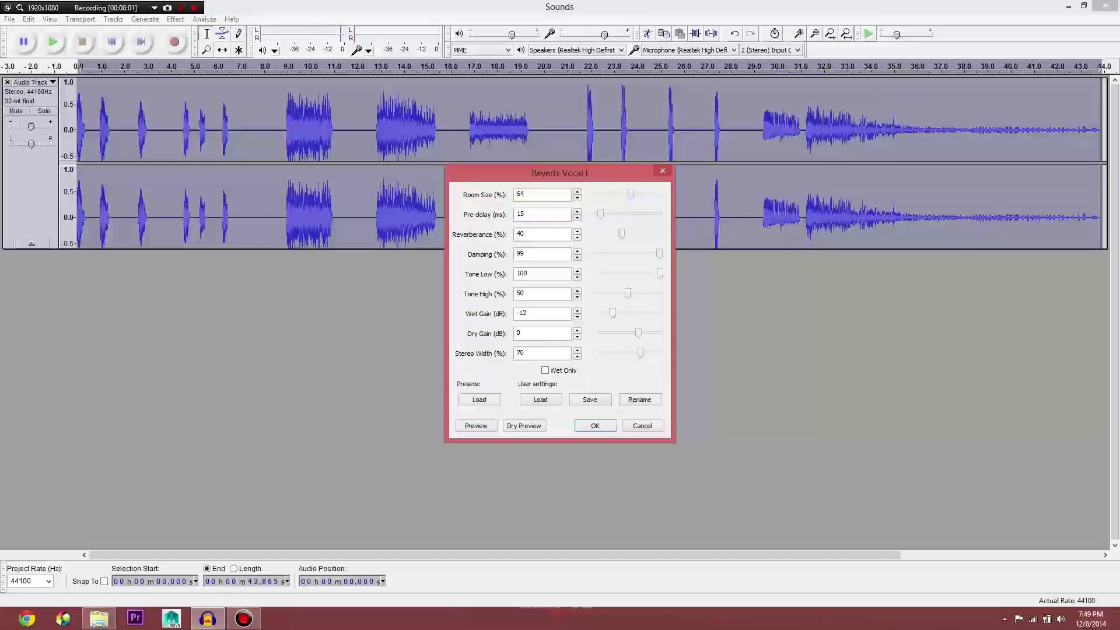
pyautogui.click(475, 425)
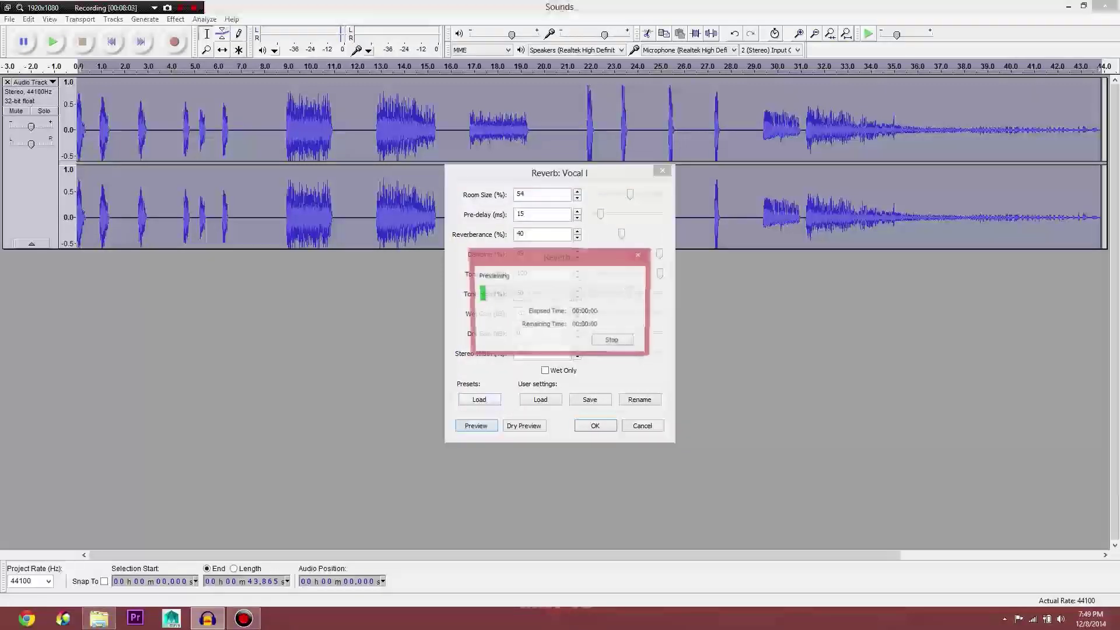
pyautogui.press('Return')
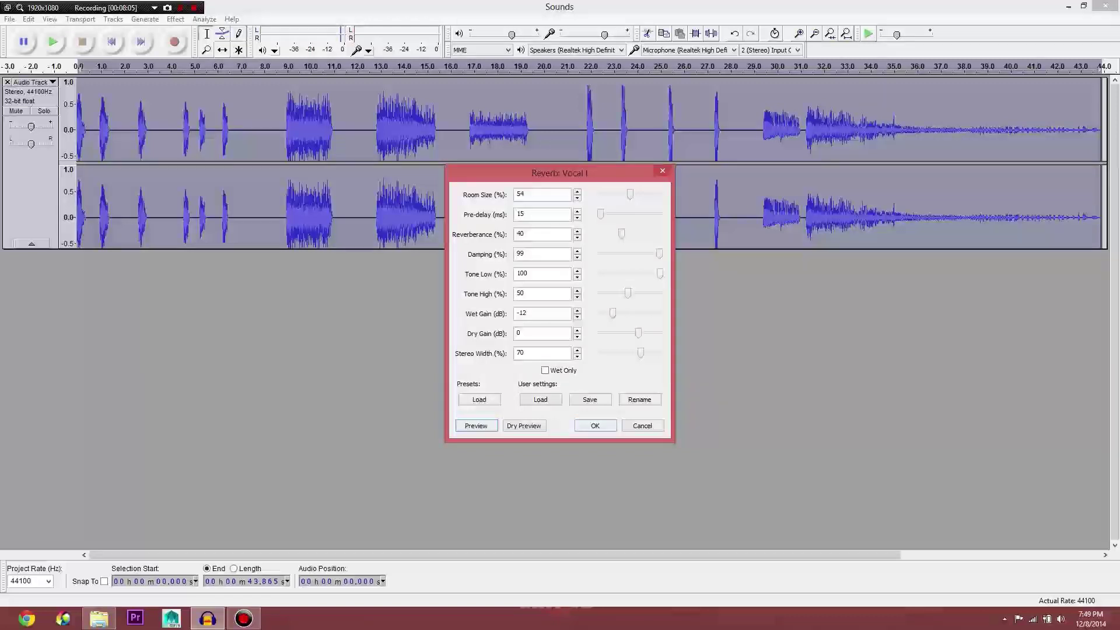
pyautogui.click(595, 425)
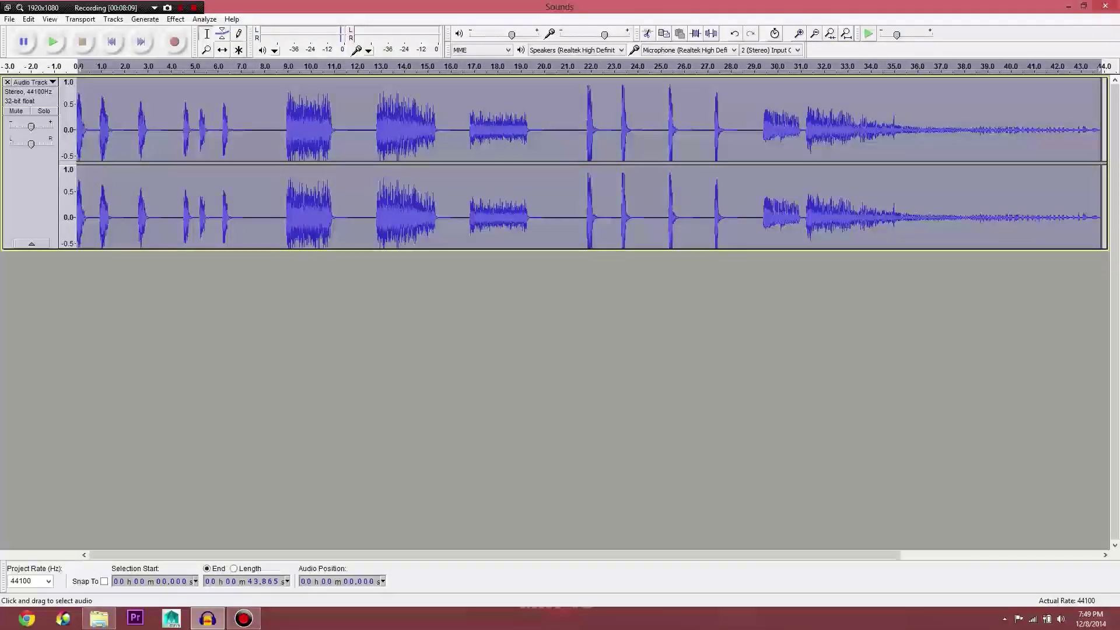
# Play the track from 7.844 s to about 15.5 s to check the added reverb
pyautogui.click(260, 217)
pyautogui.press('space')
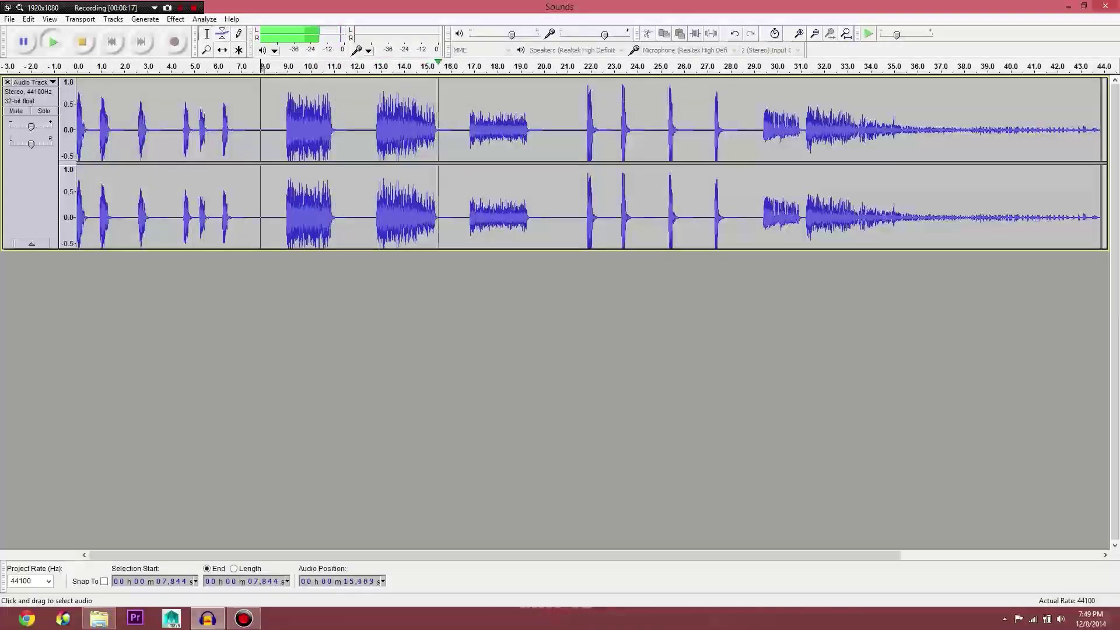
pyautogui.press('space')
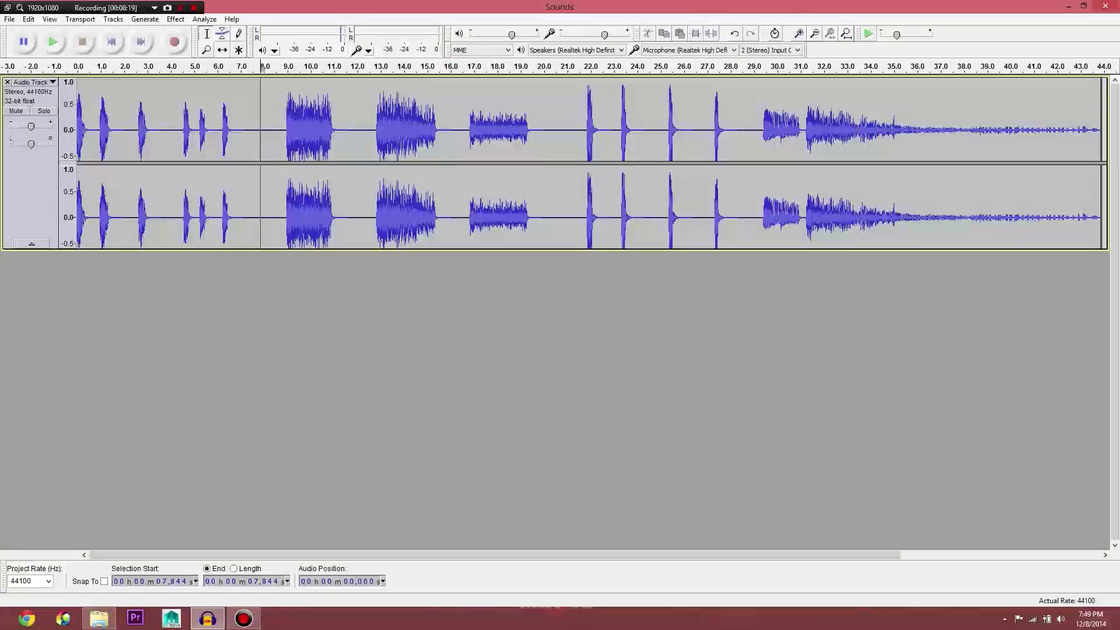
# Apply Paulstretch to the final sound from 31.200 s onward with stretch factor 10 and 0.25 s time resolution
pyautogui.click(176, 18)
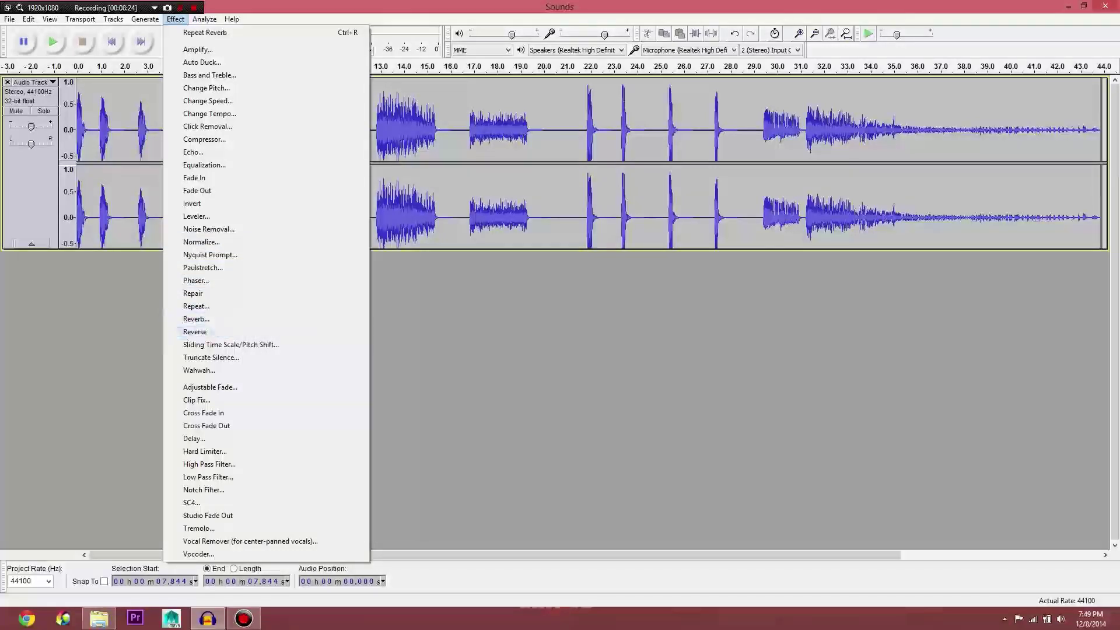
pyautogui.click(149, 333)
pyautogui.moveTo(806, 128); pyautogui.dragTo(1111, 128)
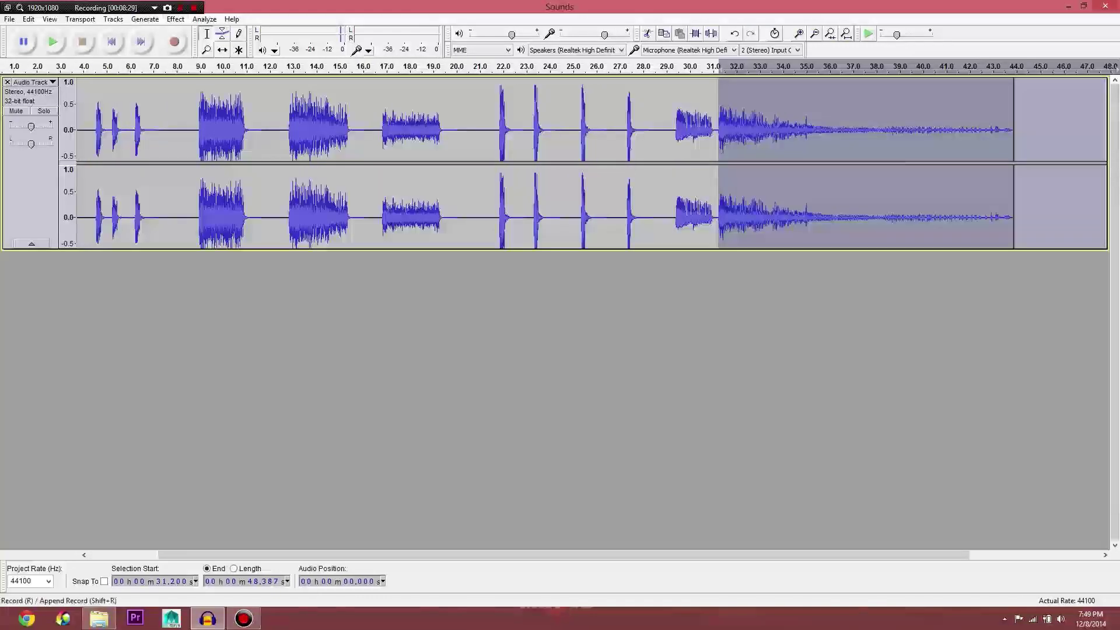
pyautogui.click(175, 18)
pyautogui.click(198, 260)
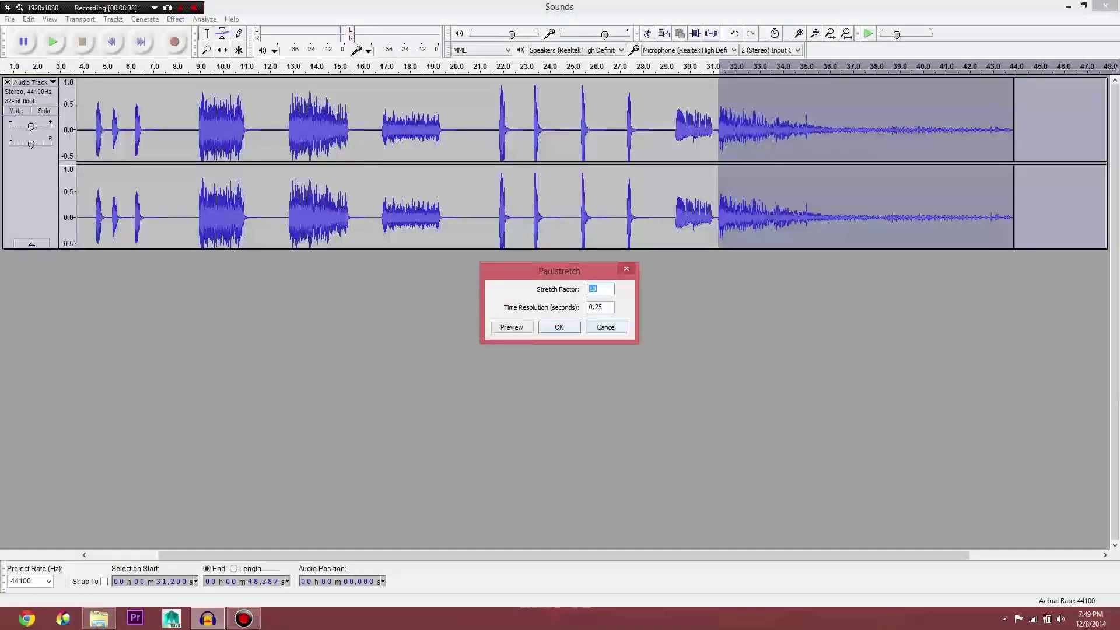
pyautogui.press('Return')
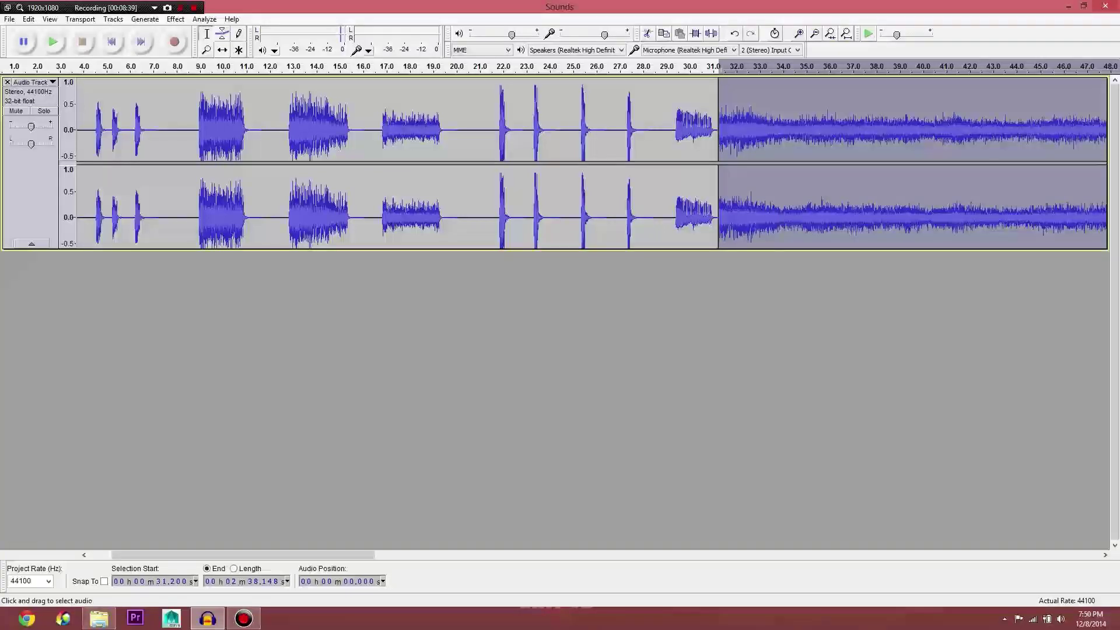
# Fit the project in view, play the stretched sound from 31.200 s, and undo the Paulstretch effect
pyautogui.hotkey('ctrl', 'f')
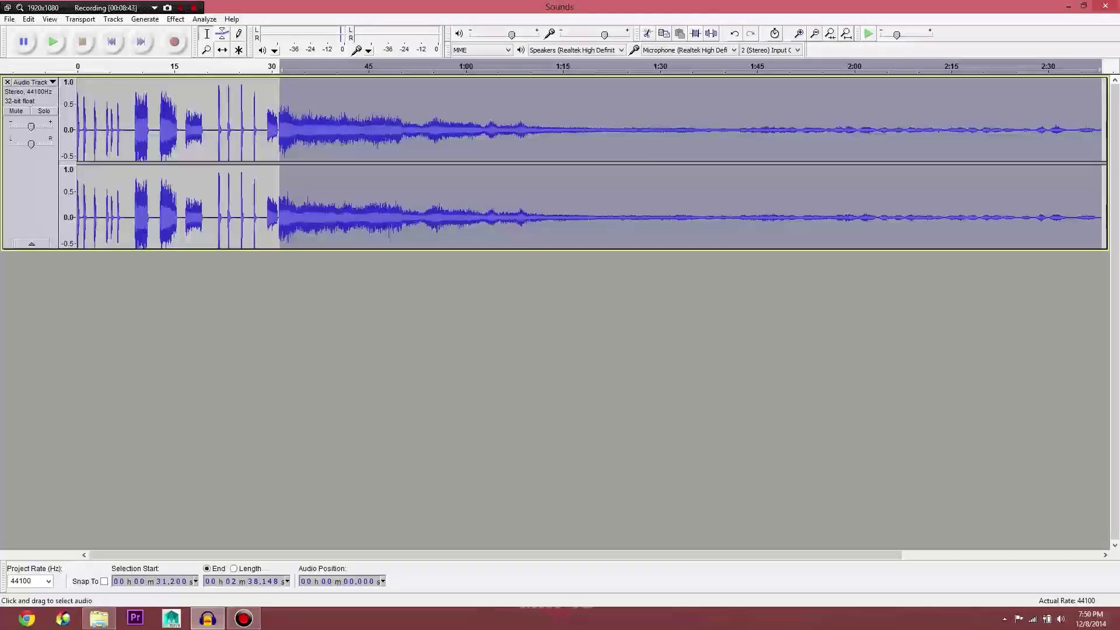
pyautogui.press('space')
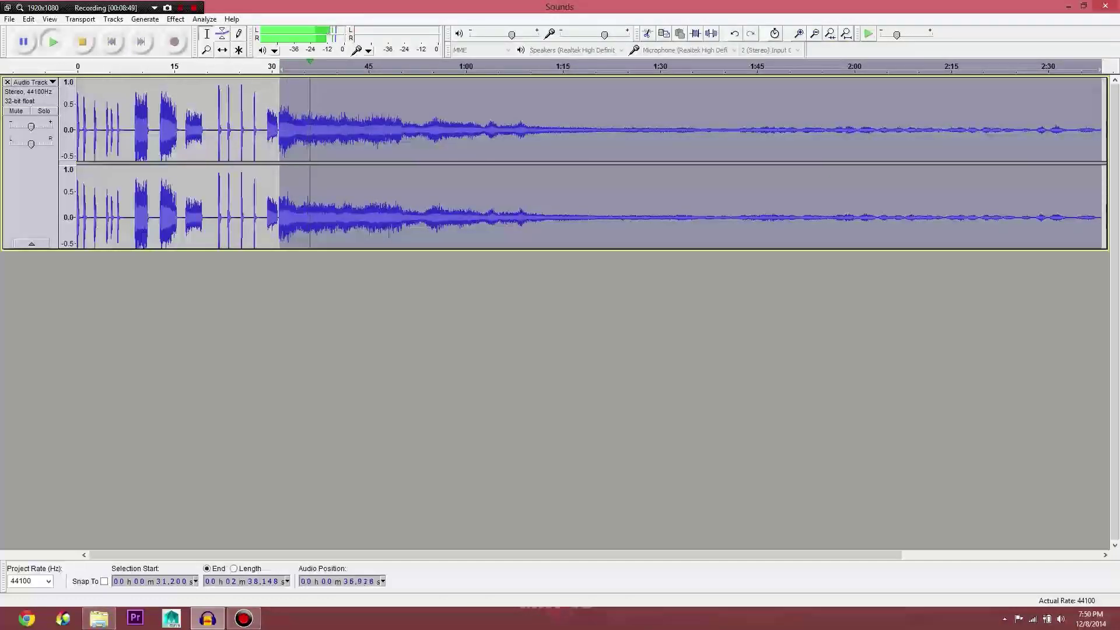
pyautogui.click(82, 42)
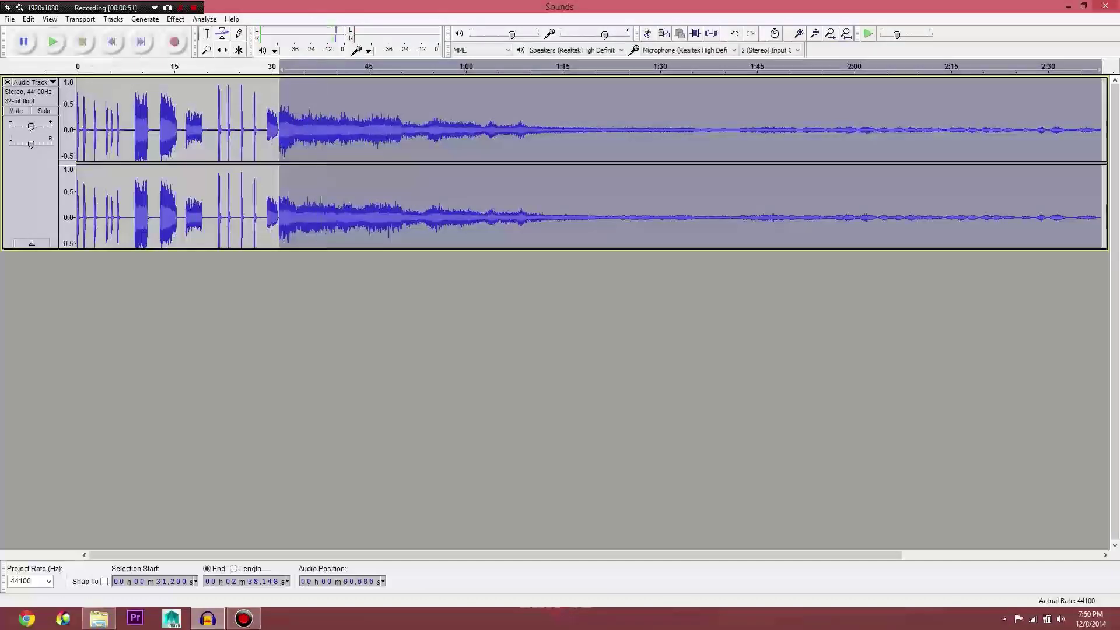
pyautogui.hotkey('ctrl', 'z')
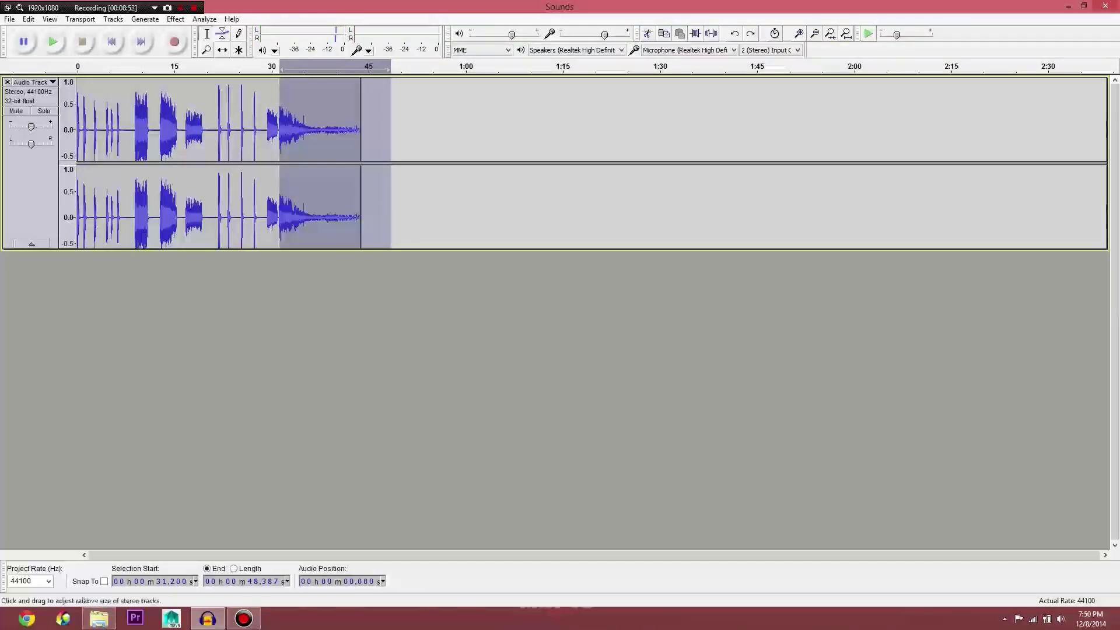
# Fit the whole project in view and clear the time selection
pyautogui.click(175, 19)
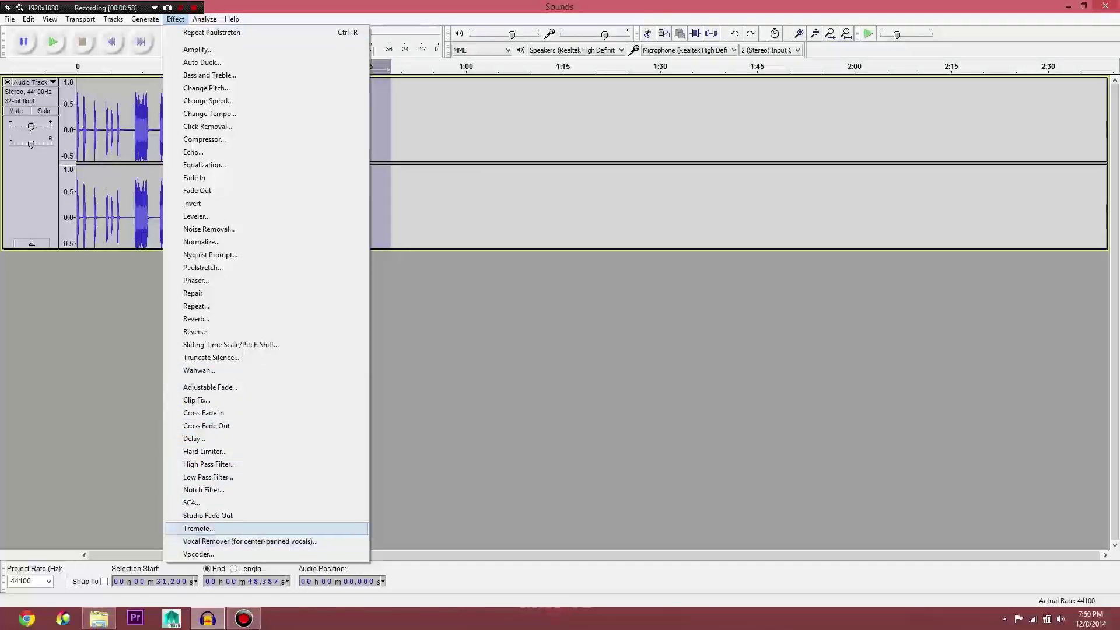
pyautogui.press('Escape')
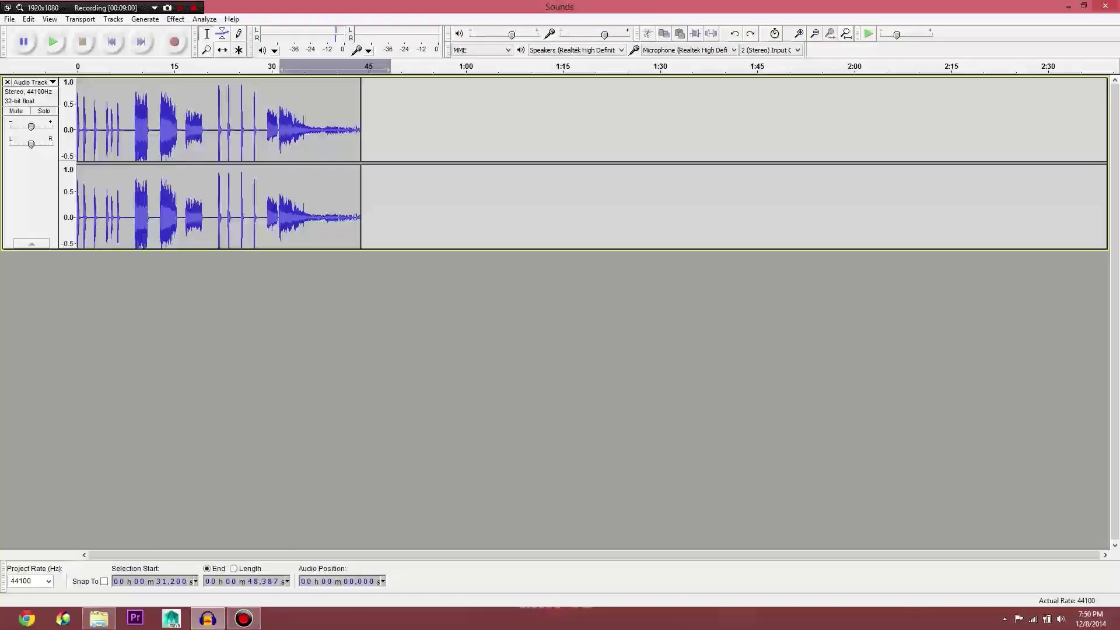
pyautogui.click(846, 34)
pyautogui.click(429, 175)
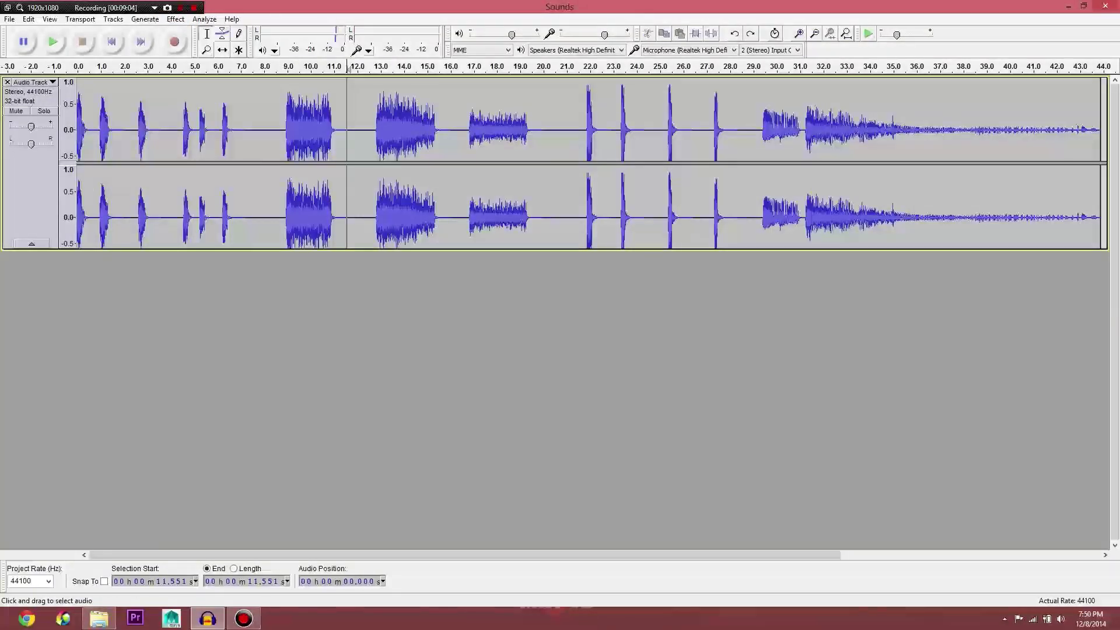
# Switch to File Explorer, create a folder named Sounds inside the Advanced Game folder, and open it
pyautogui.click(99, 618)
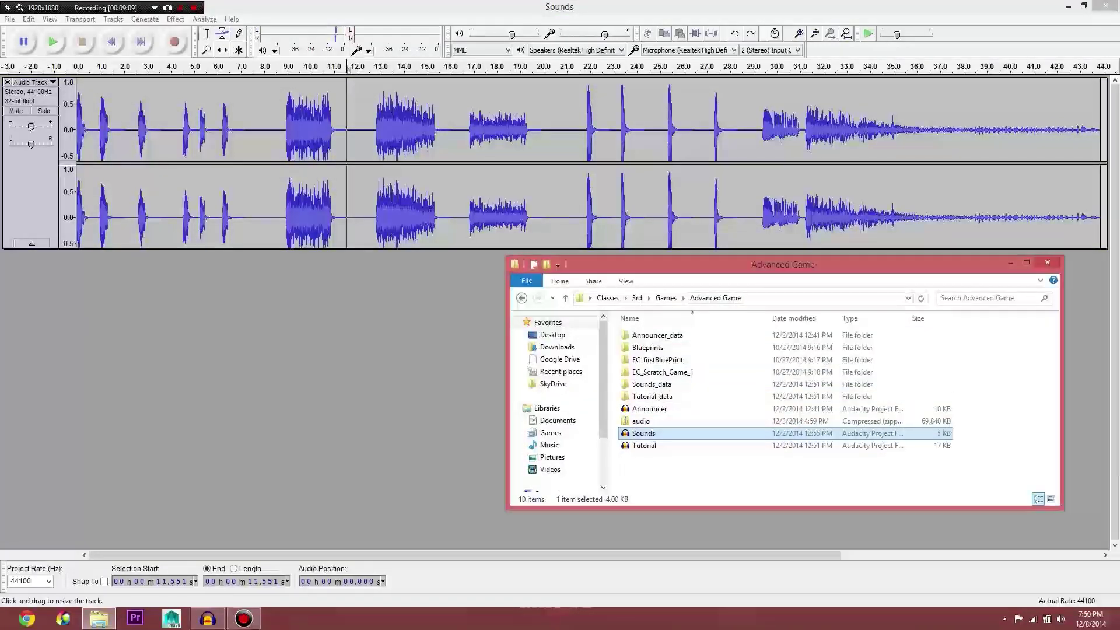
pyautogui.click(665, 297)
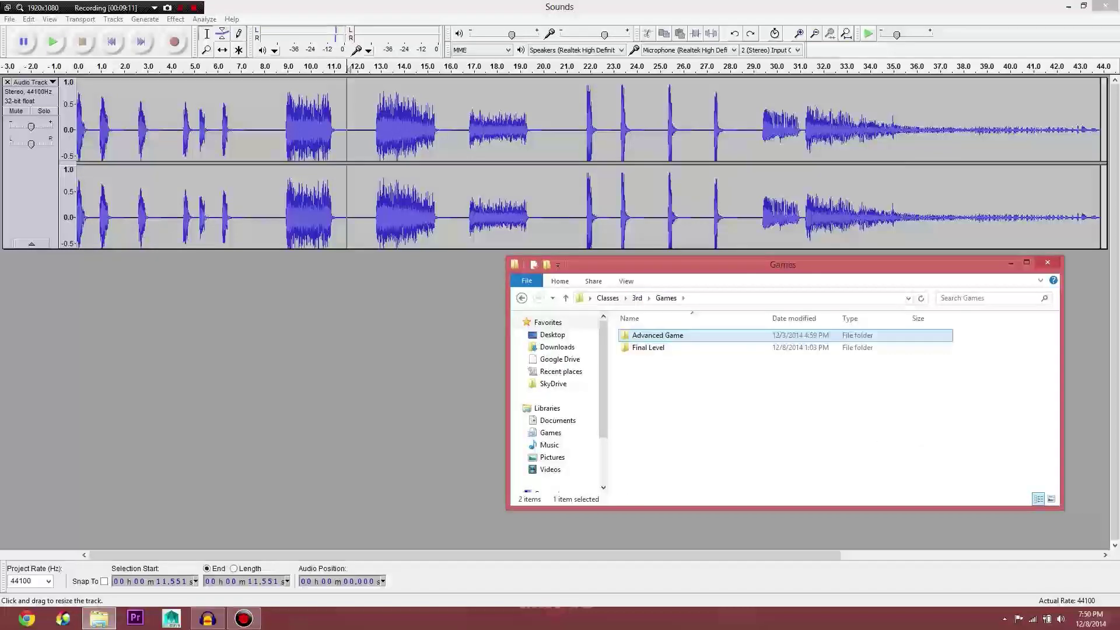
pyautogui.press('Return')
pyautogui.rightClick(670, 469)
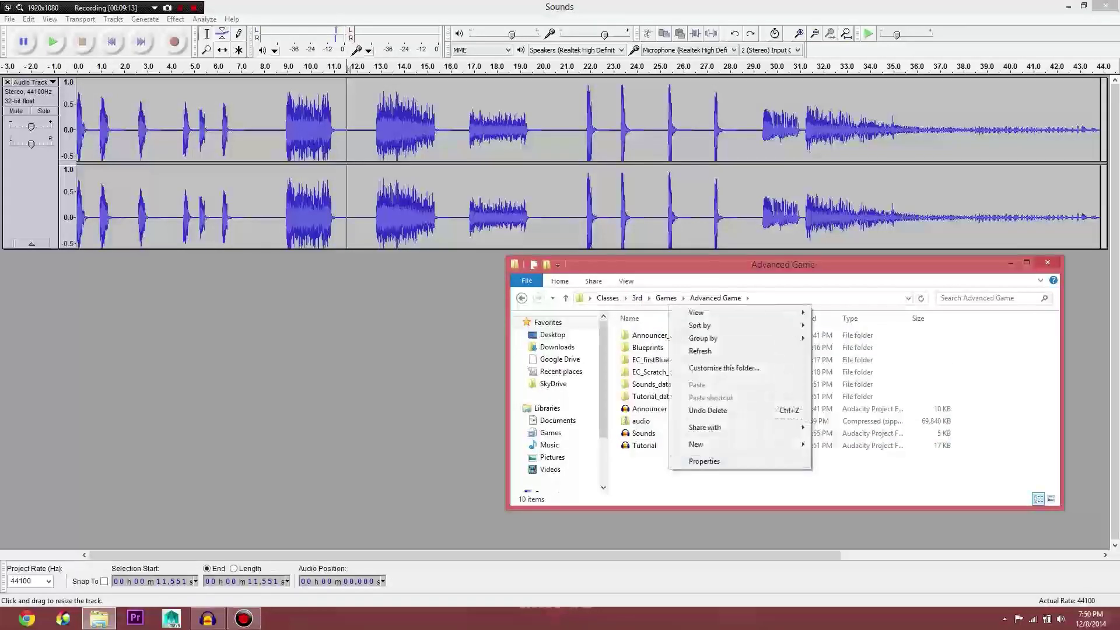
pyautogui.moveTo(700, 445)
pyautogui.click(838, 444)
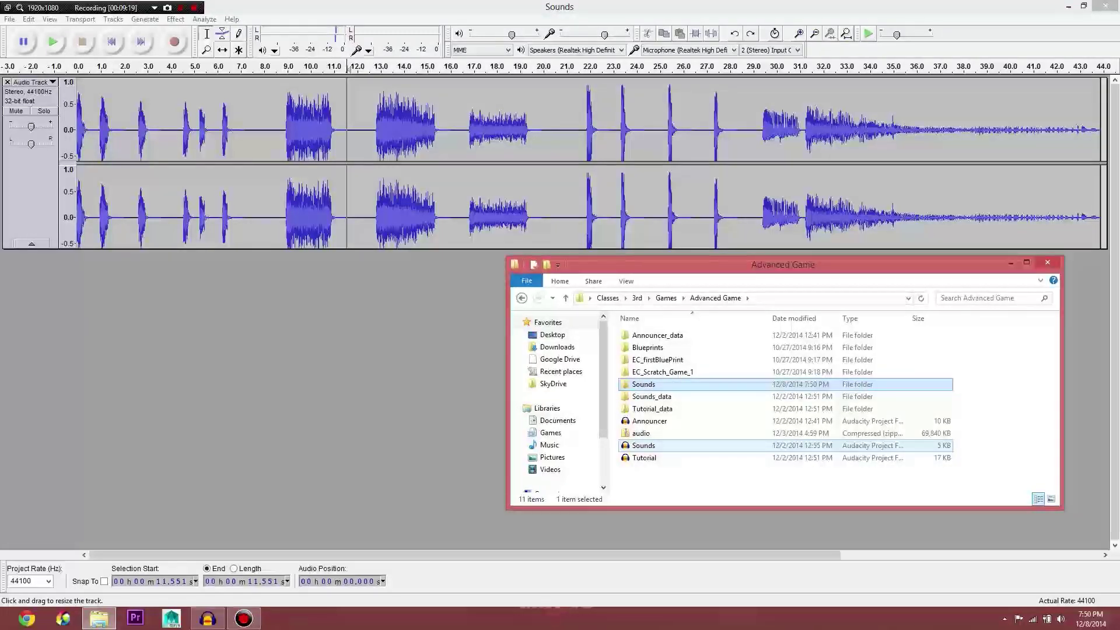
pyautogui.doubleClick(714, 384)
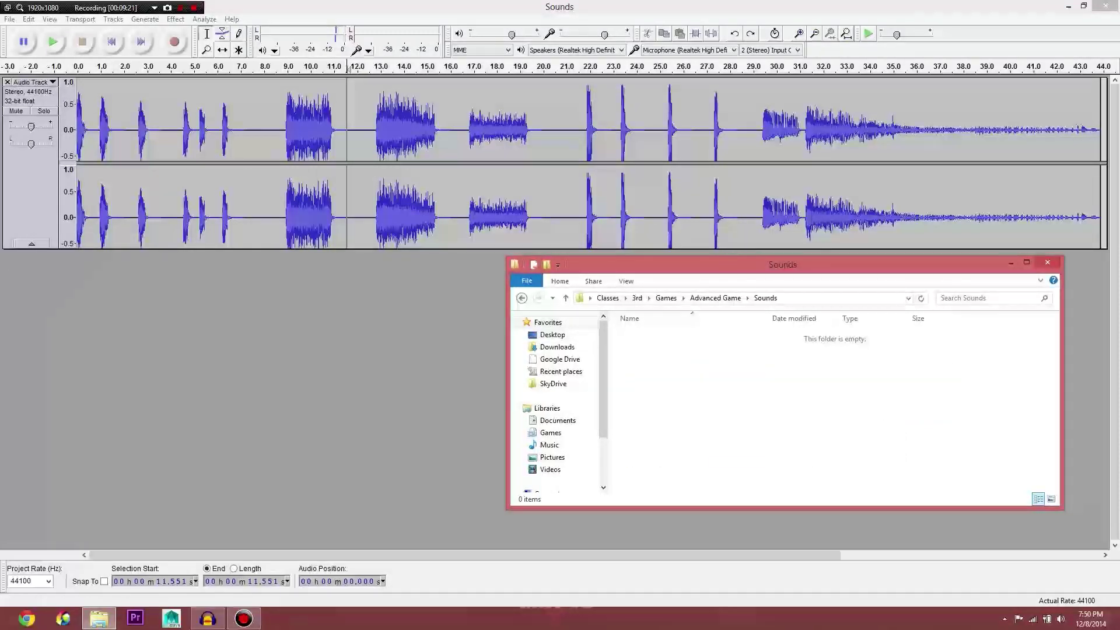
# Return to Audacity, save the project, and delete all audio after 0.500 s, leaving only the first sound
pyautogui.hotkey('alt', 'Tab')
pyautogui.click(89, 140)
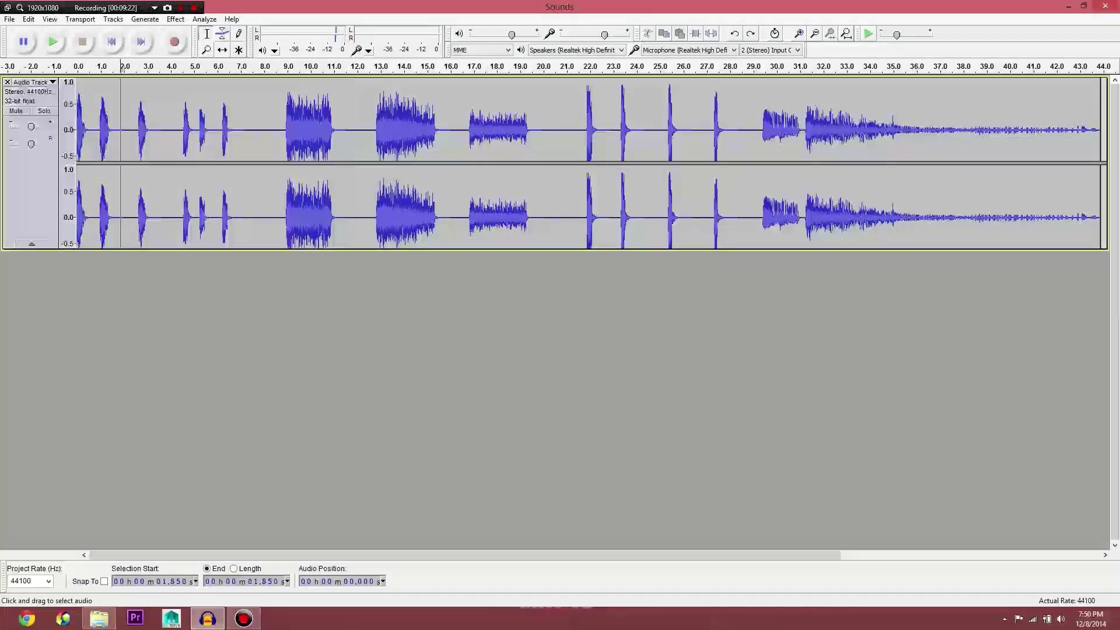
pyautogui.moveTo(89, 140); pyautogui.dragTo(1119, 507)
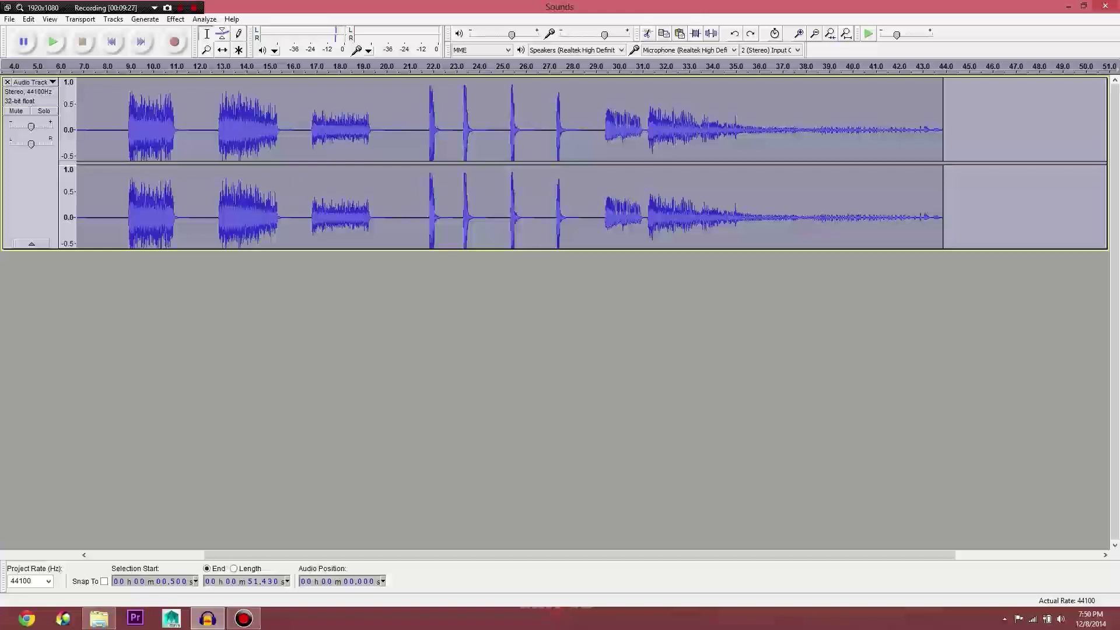
pyautogui.click(9, 19)
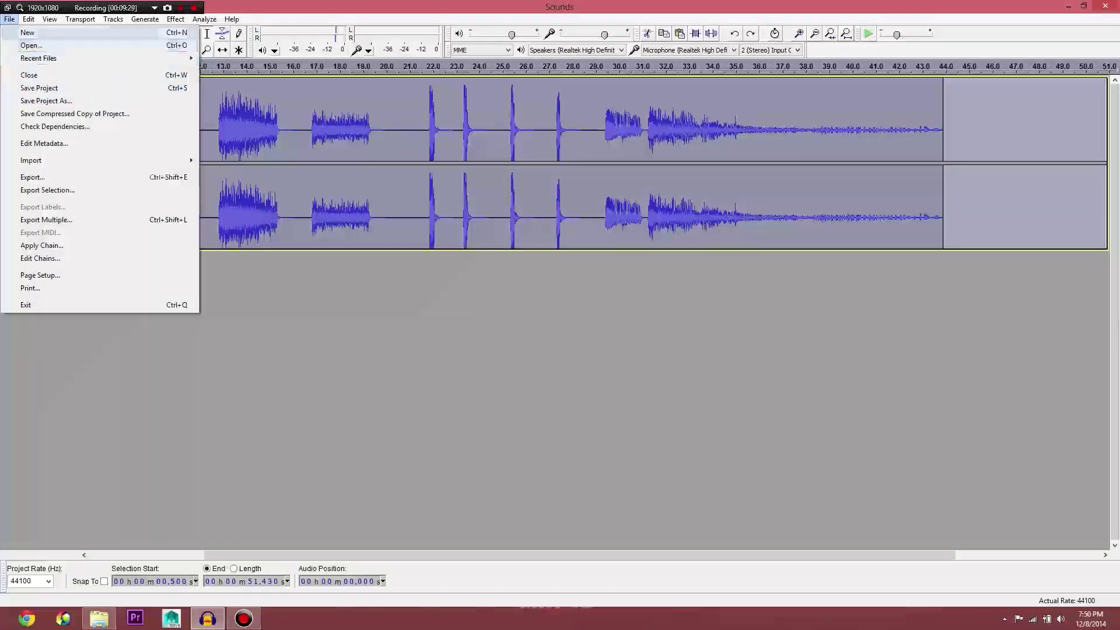
pyautogui.click(66, 92)
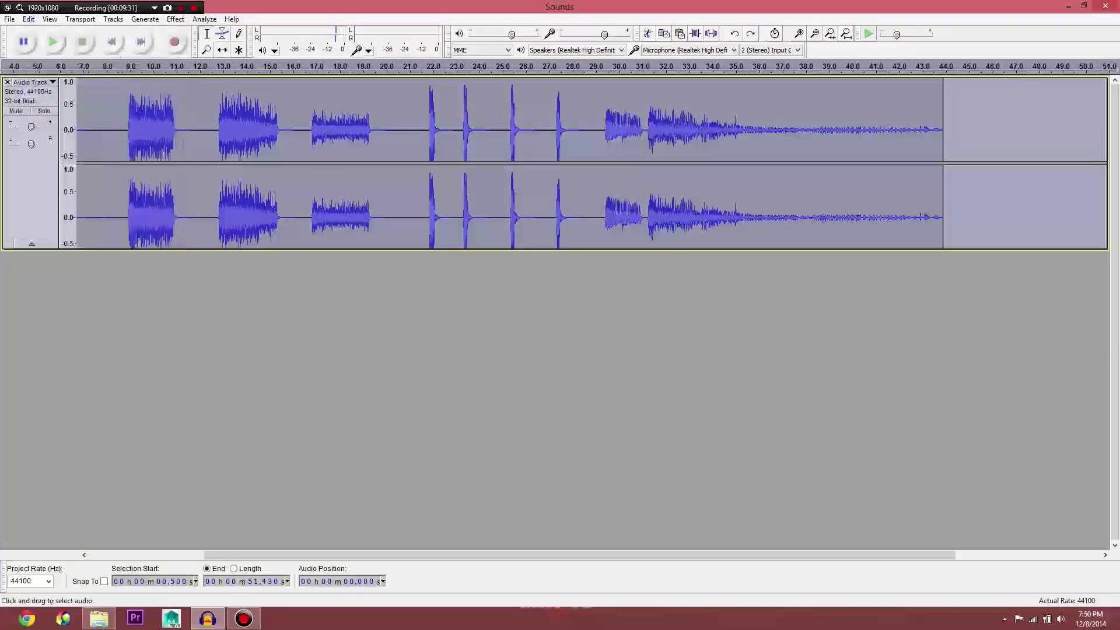
pyautogui.press('Delete')
pyautogui.hotkey('ctrl', 'z')
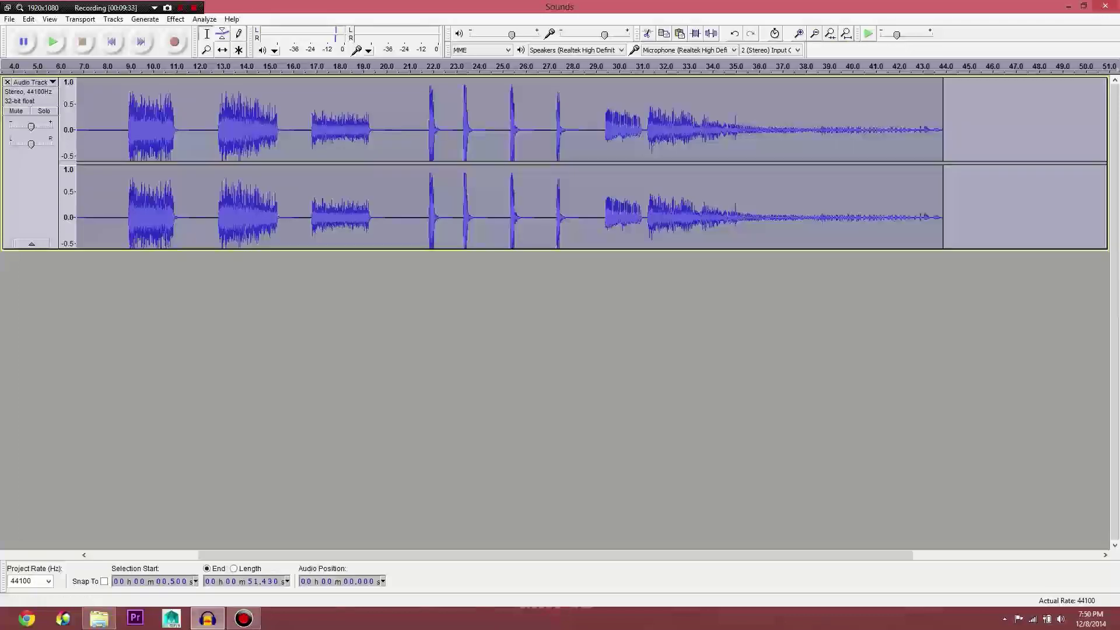
pyautogui.moveTo(555, 555); pyautogui.dragTo(446, 554)
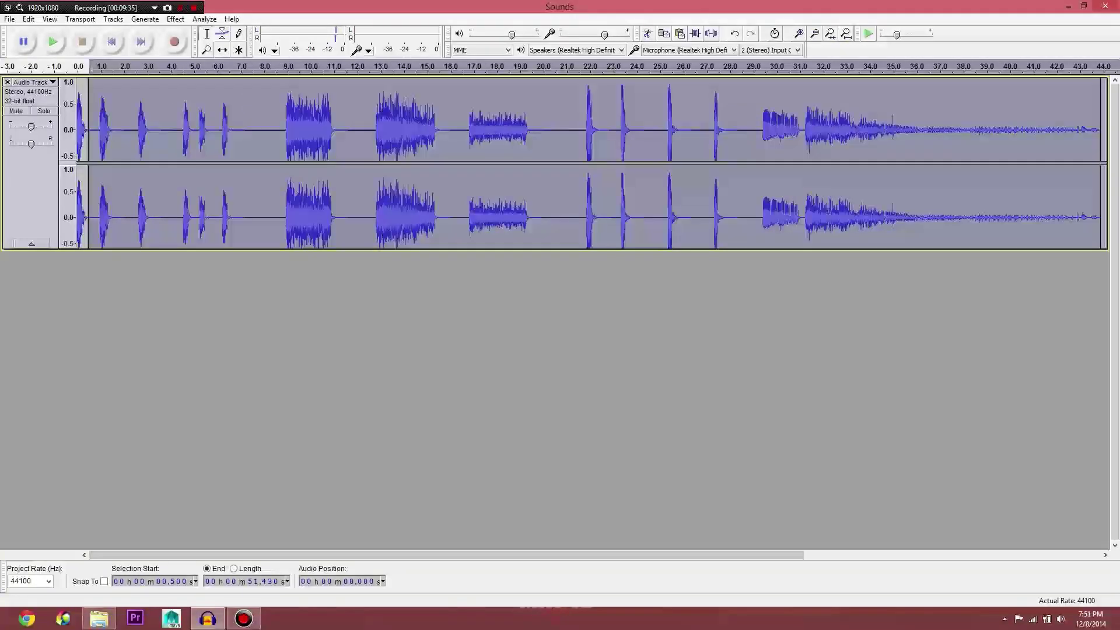
pyautogui.press('Delete')
pyautogui.press('Home')
pyautogui.click(54, 41)
# Start exporting the audio and browse to the Advanced Game folder under Desktop, Classes, 3rd, Games
pyautogui.click(8, 19)
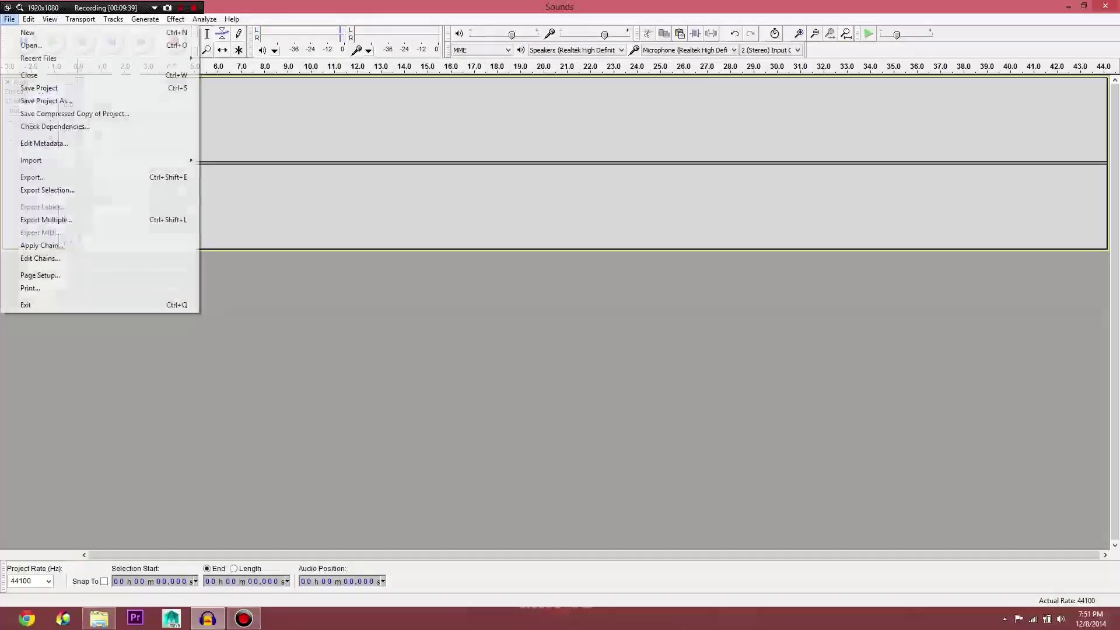
pyautogui.moveTo(9, 19)
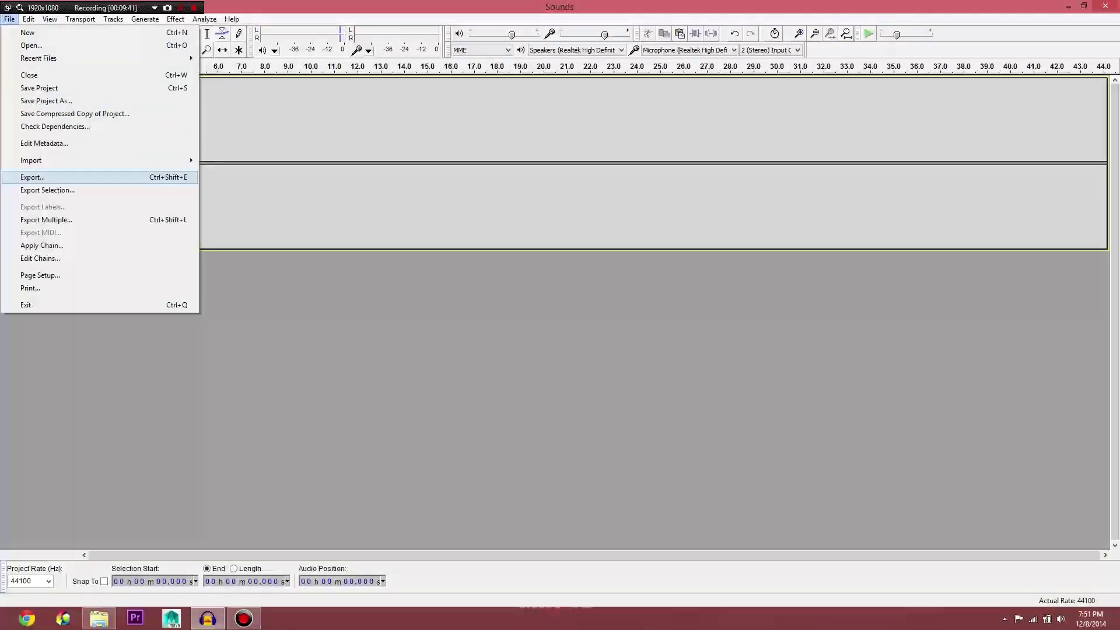
pyautogui.click(32, 176)
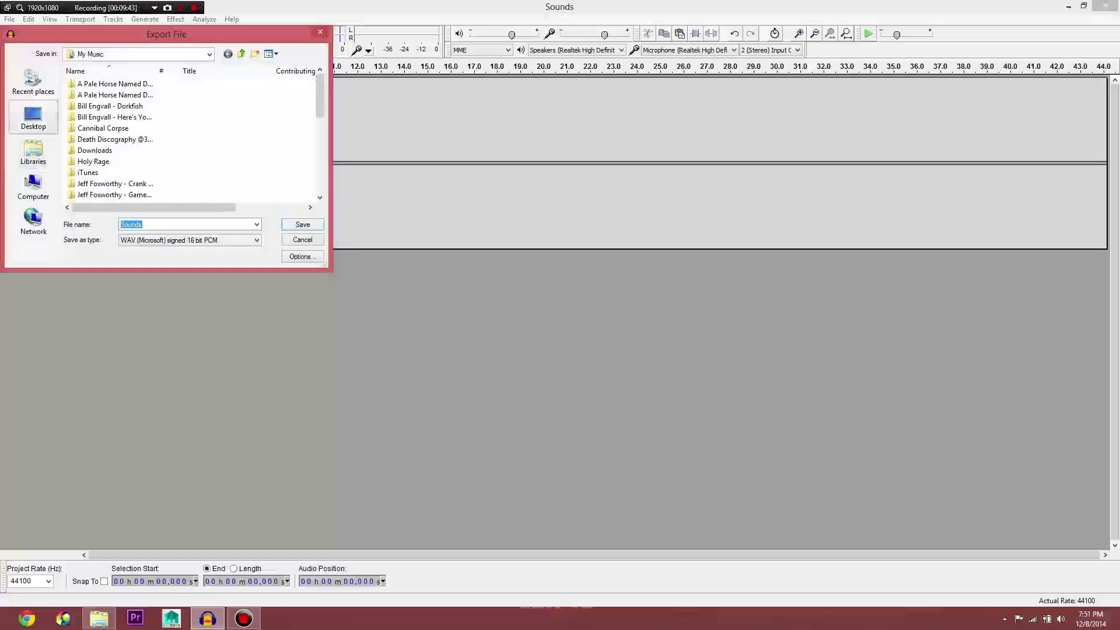
pyautogui.click(33, 117)
pyautogui.scroll(-5, 128, 149)
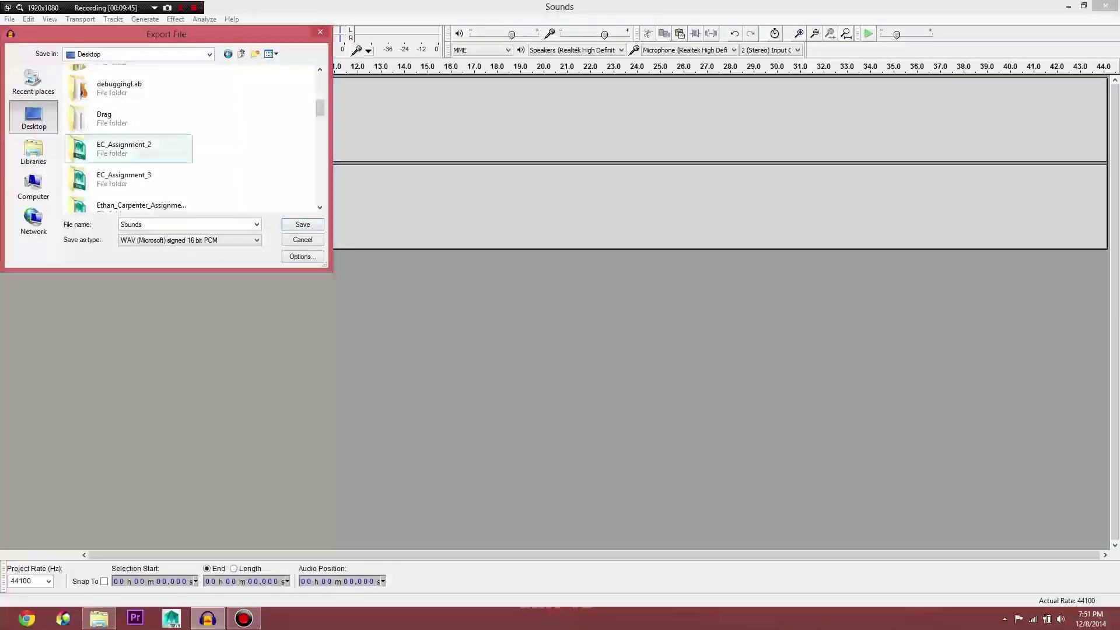
pyautogui.scroll(1, 128, 140)
pyautogui.click(128, 106)
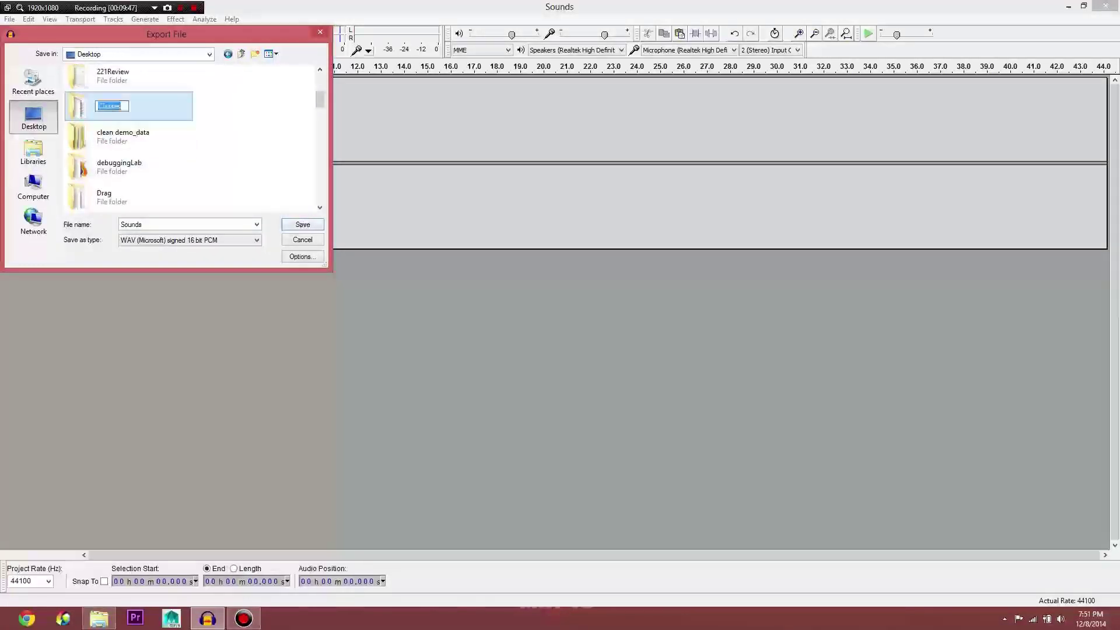
pyautogui.doubleClick(117, 106)
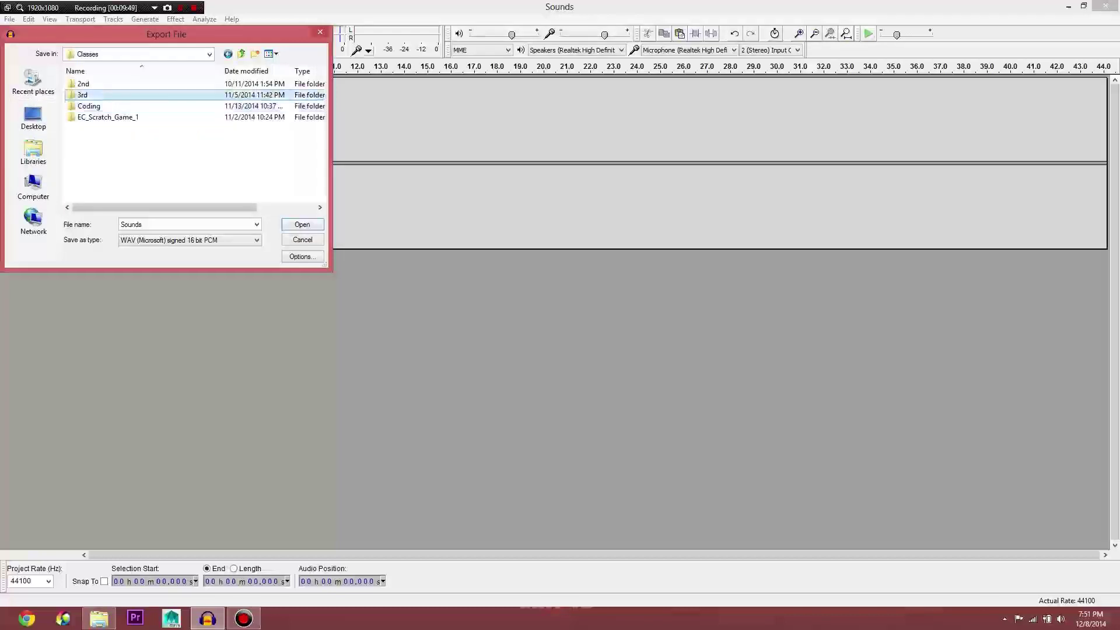
pyautogui.doubleClick(85, 94)
pyautogui.click(103, 84)
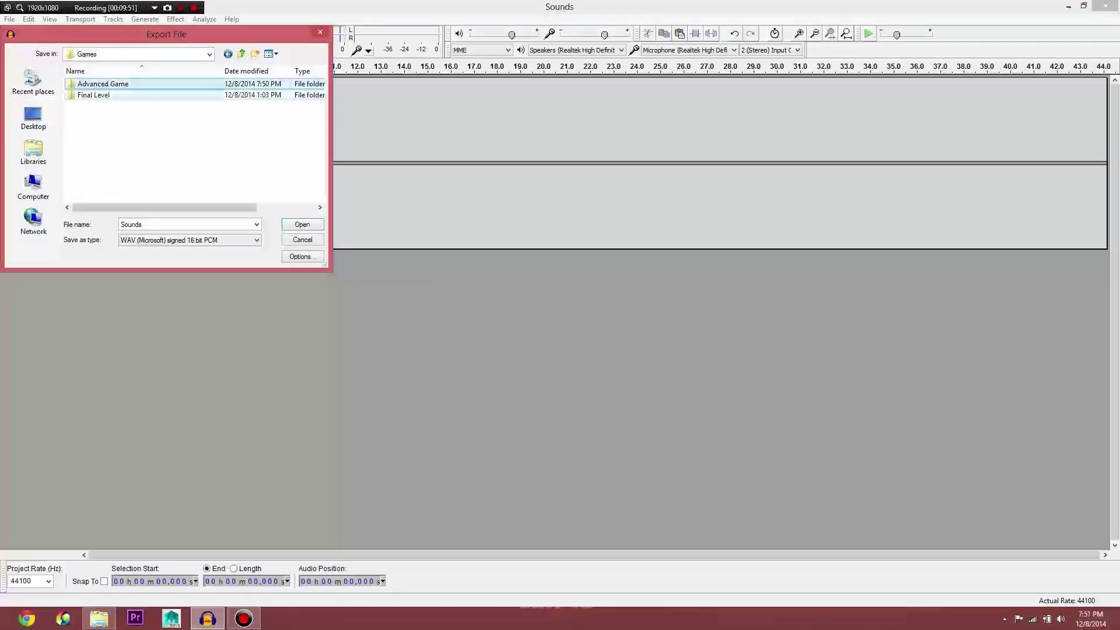
pyautogui.doubleClick(102, 84)
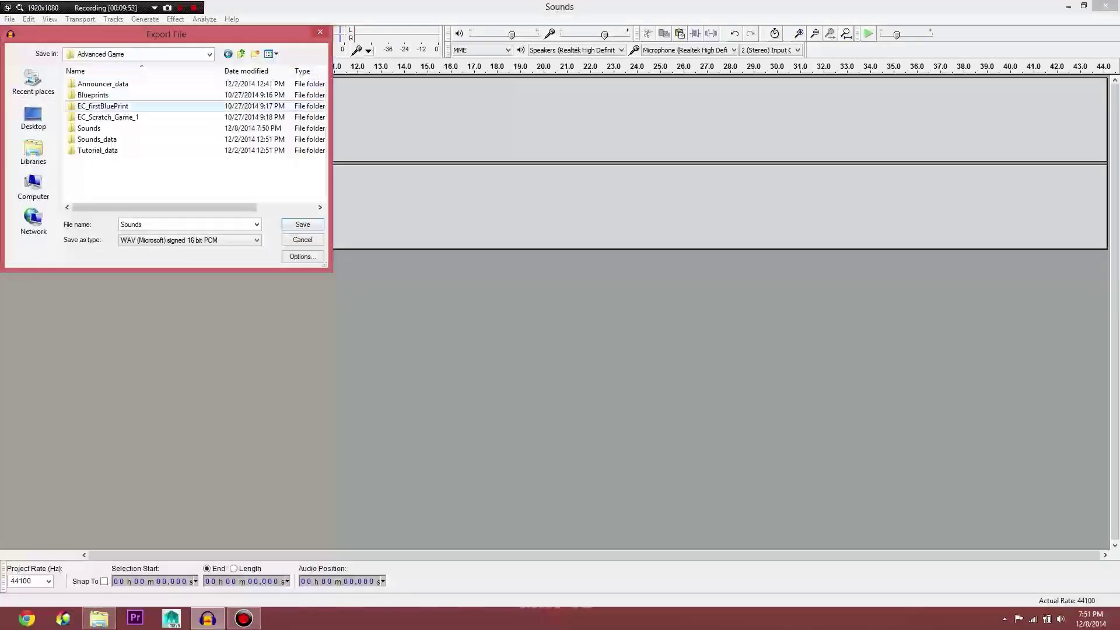
# Export the first sound as the 16-bit WAV file Grunt_1 in the Sounds folder, leaving the metadata empty
pyautogui.doubleClick(133, 128)
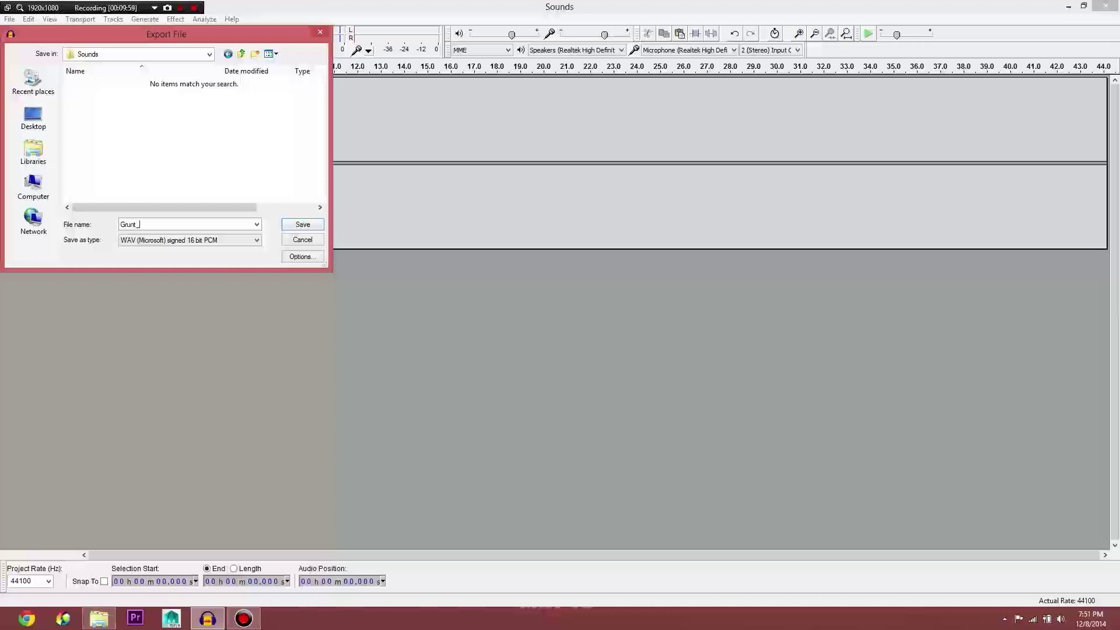
pyautogui.press('Return')
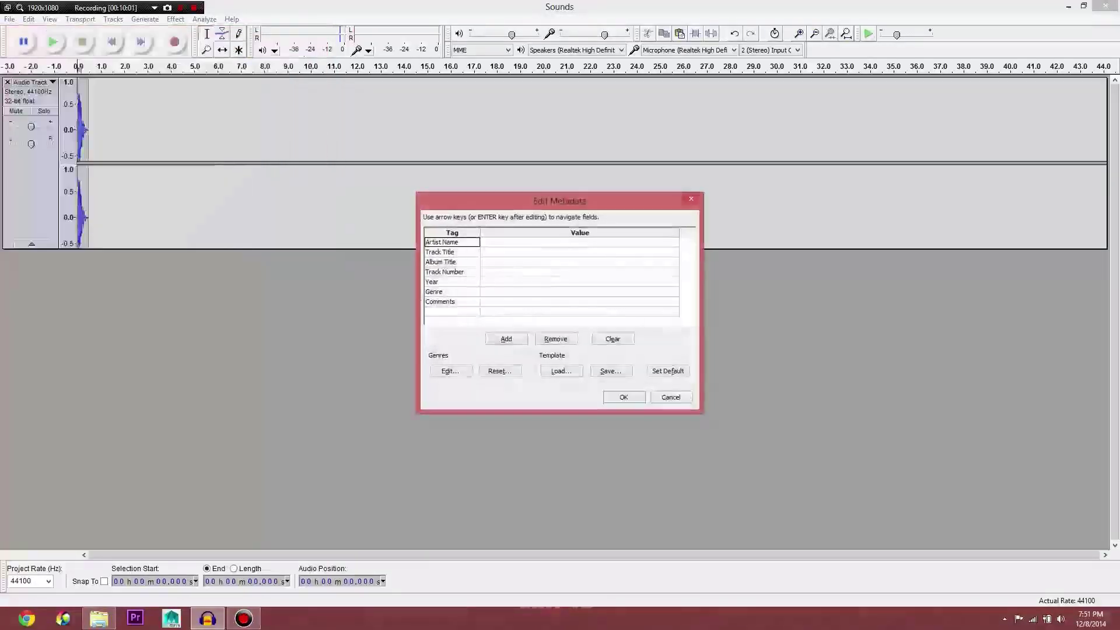
pyautogui.press('Return')
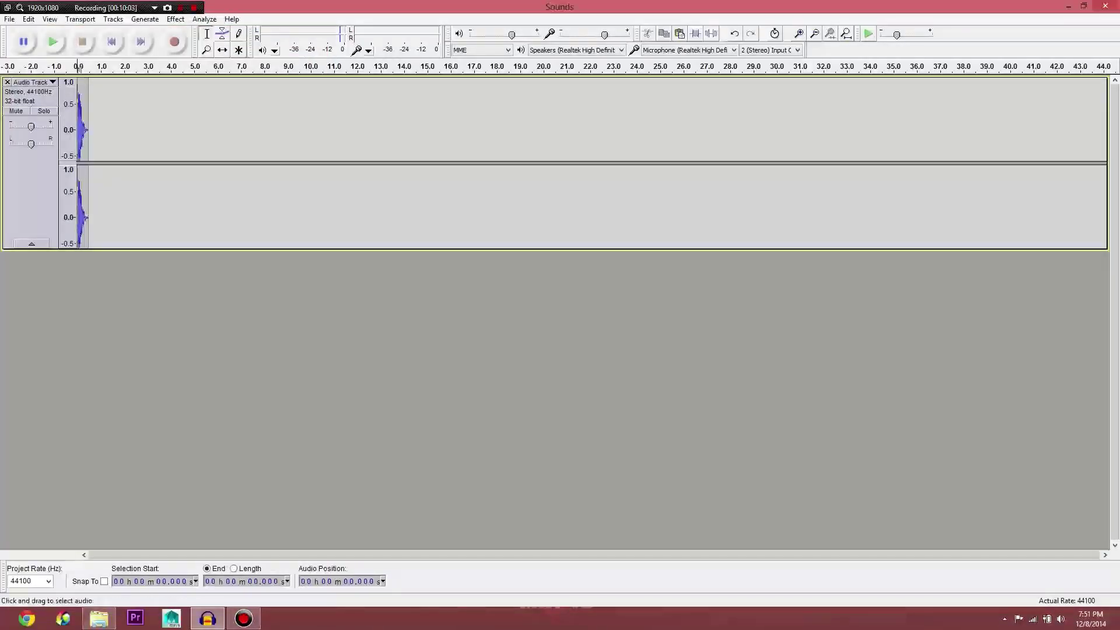
# Restore the full recording and delete the already exported first sound from the start of the track
pyautogui.moveTo(78, 128); pyautogui.dragTo(105, 128)
pyautogui.press('Delete')
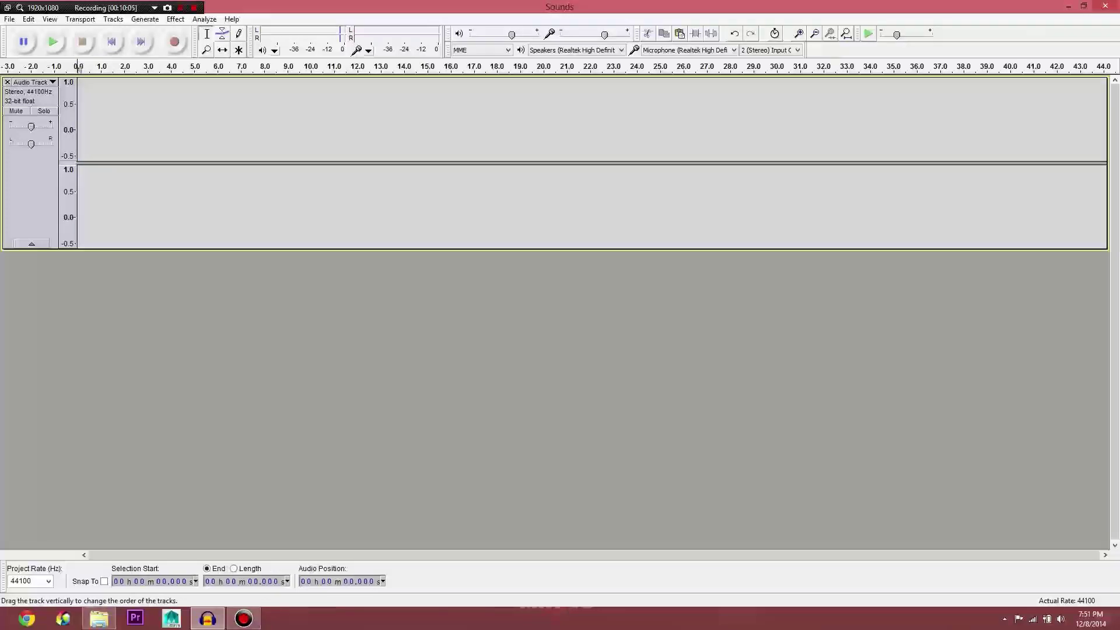
pyautogui.hotkey('ctrl', 'z')
pyautogui.click(85, 129)
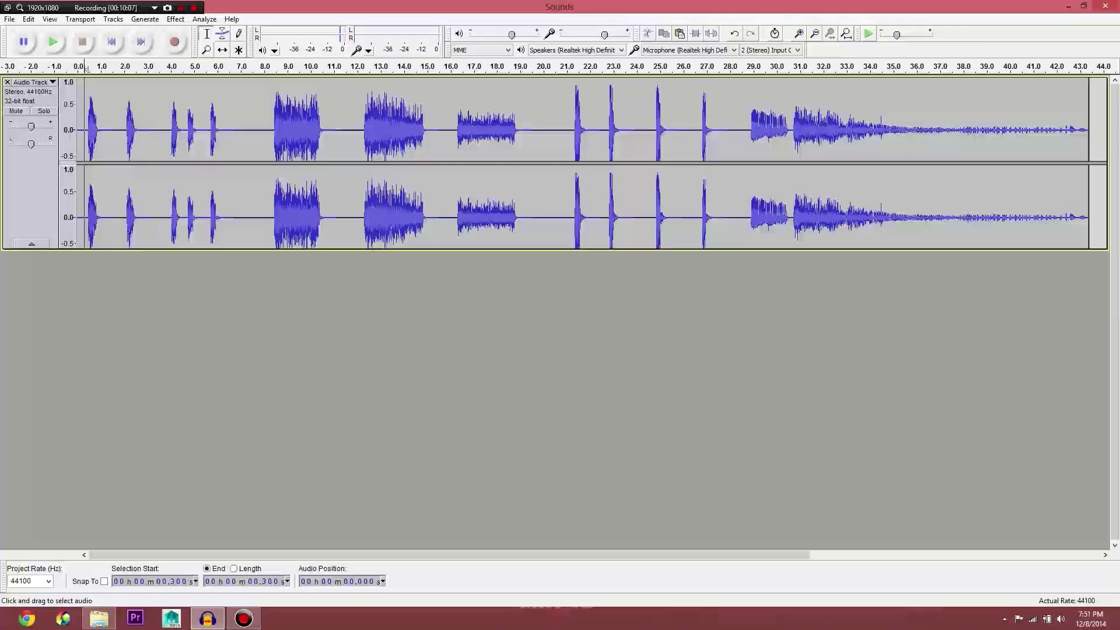
pyautogui.press('space')
pyautogui.press('space')
# Delete all audio from 1.100 s to the end, leaving only the next grunt sound
pyautogui.moveTo(104, 129); pyautogui.dragTo(1119, 129)
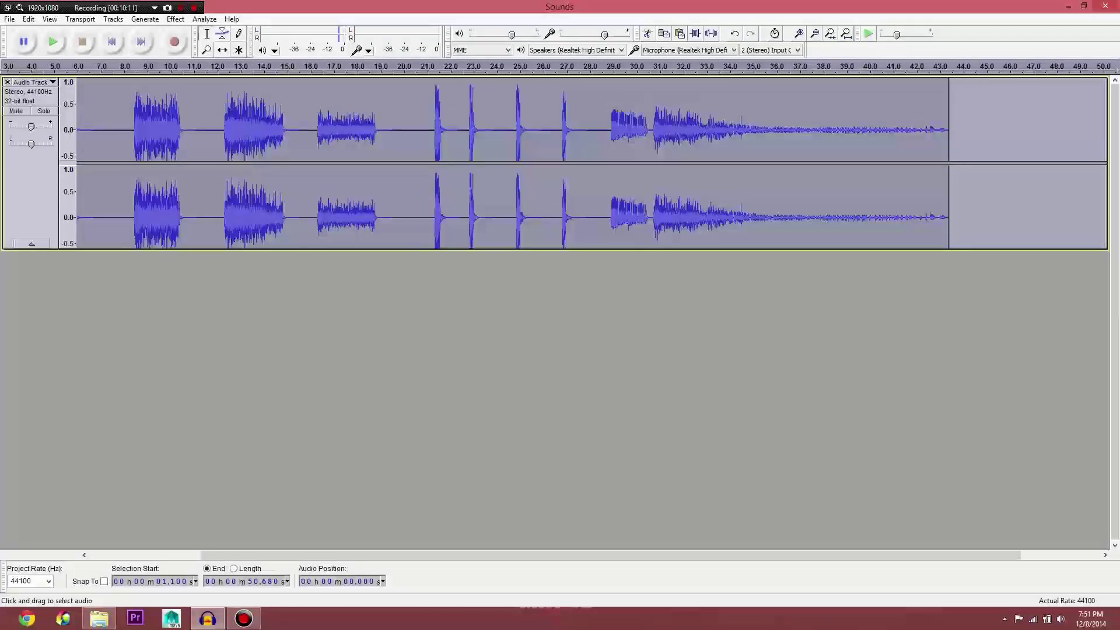
pyautogui.press('Delete')
pyautogui.hotkey('ctrl', 'z')
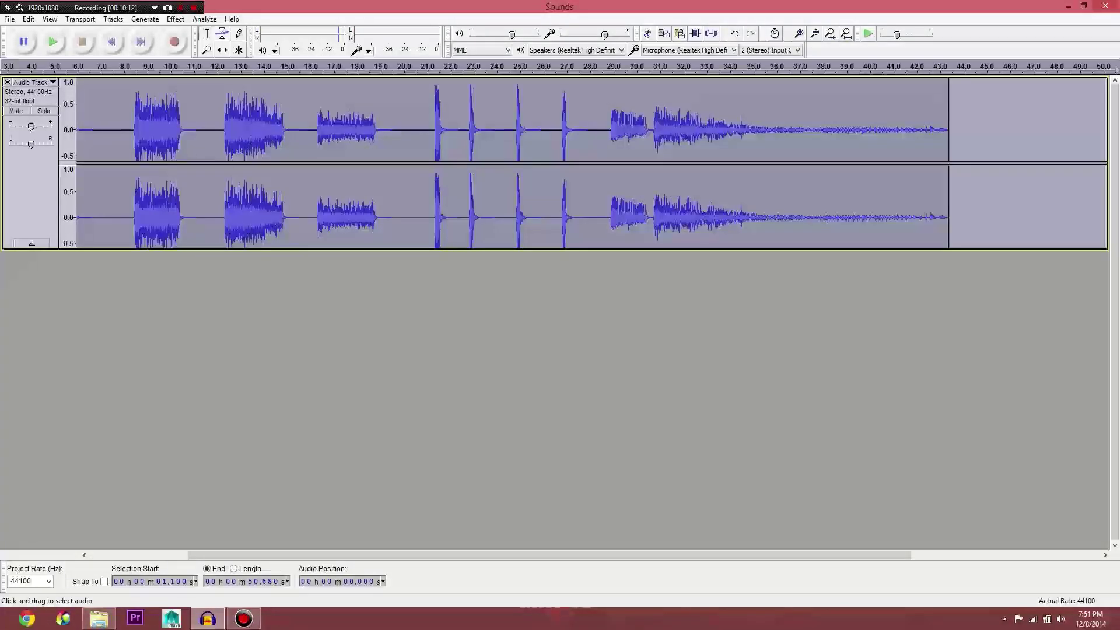
pyautogui.press('Delete')
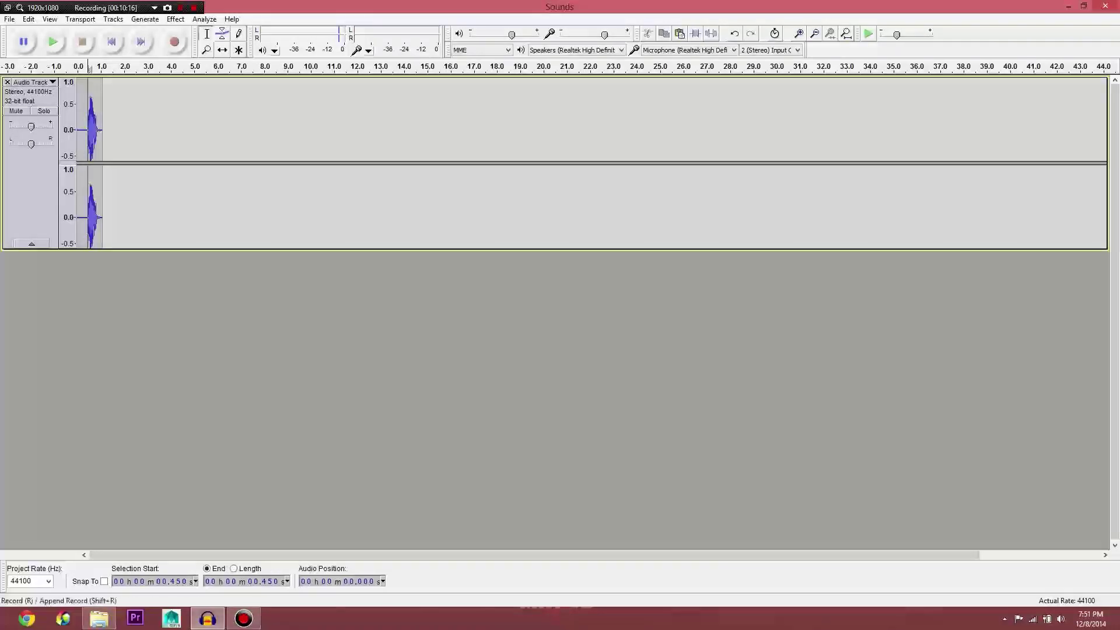
# Trim the silence before the remaining grunt and play the trimmed sound
pyautogui.click(847, 33)
pyautogui.moveTo(521, 175); pyautogui.dragTo(77, 175)
pyautogui.press('Delete')
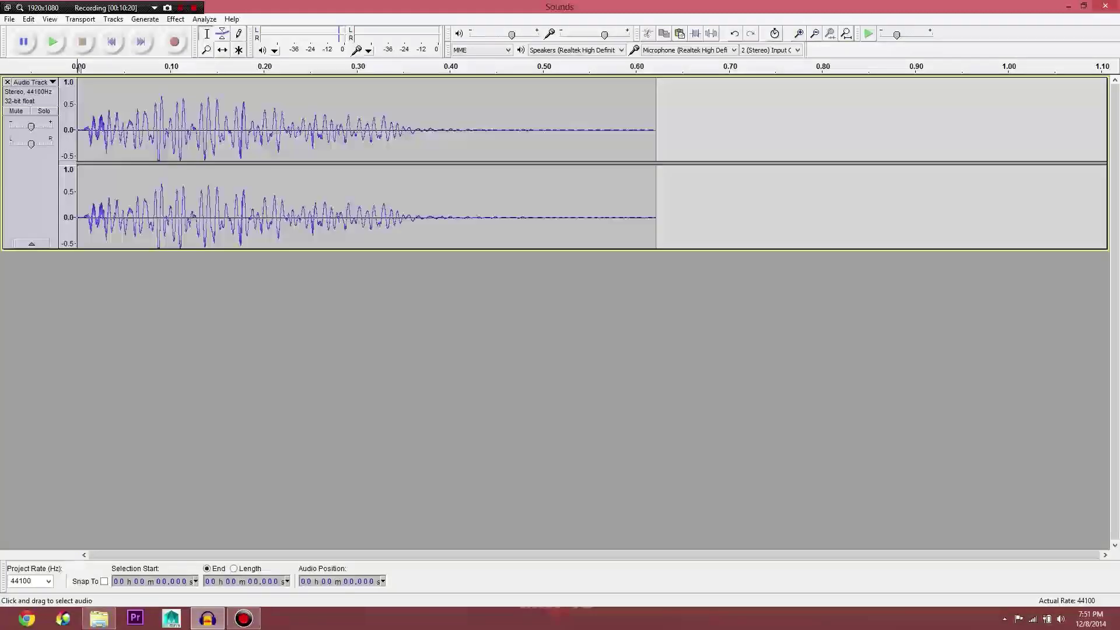
pyautogui.press('space')
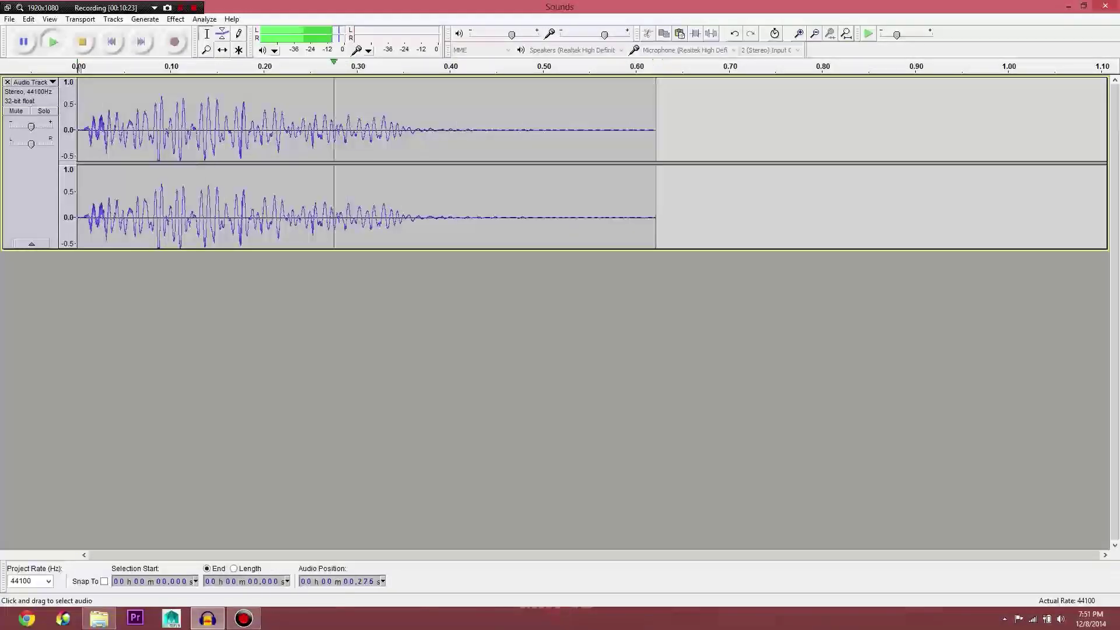
# Export the trimmed grunt as the 16-bit WAV file grunt_2 in the Sounds folder, leaving the metadata empty
pyautogui.click(113, 19)
pyautogui.moveTo(9, 19)
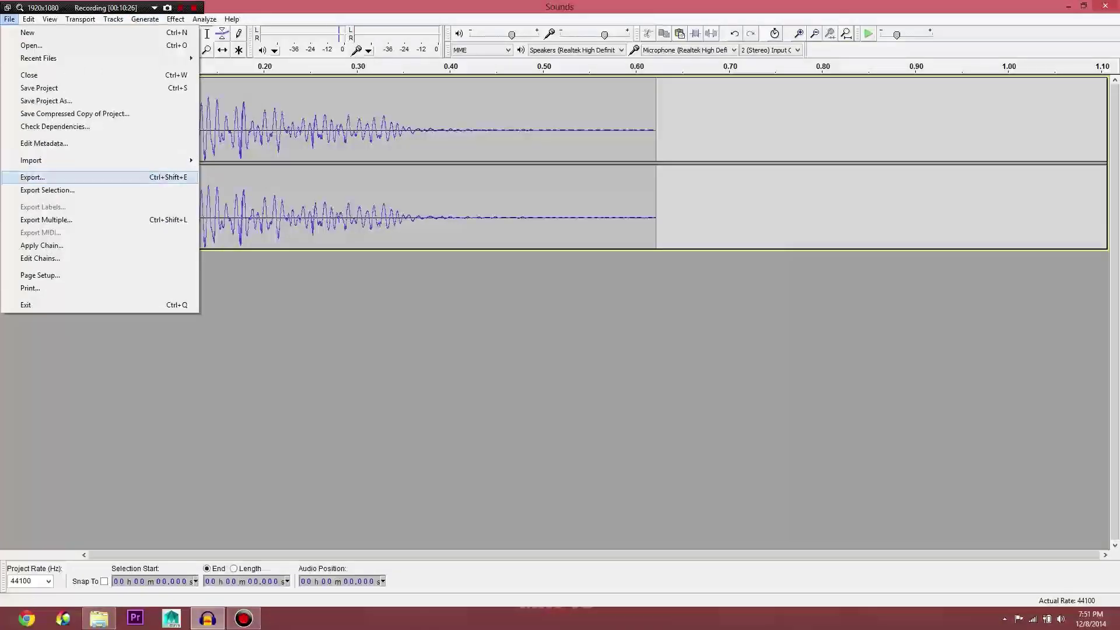
pyautogui.click(33, 177)
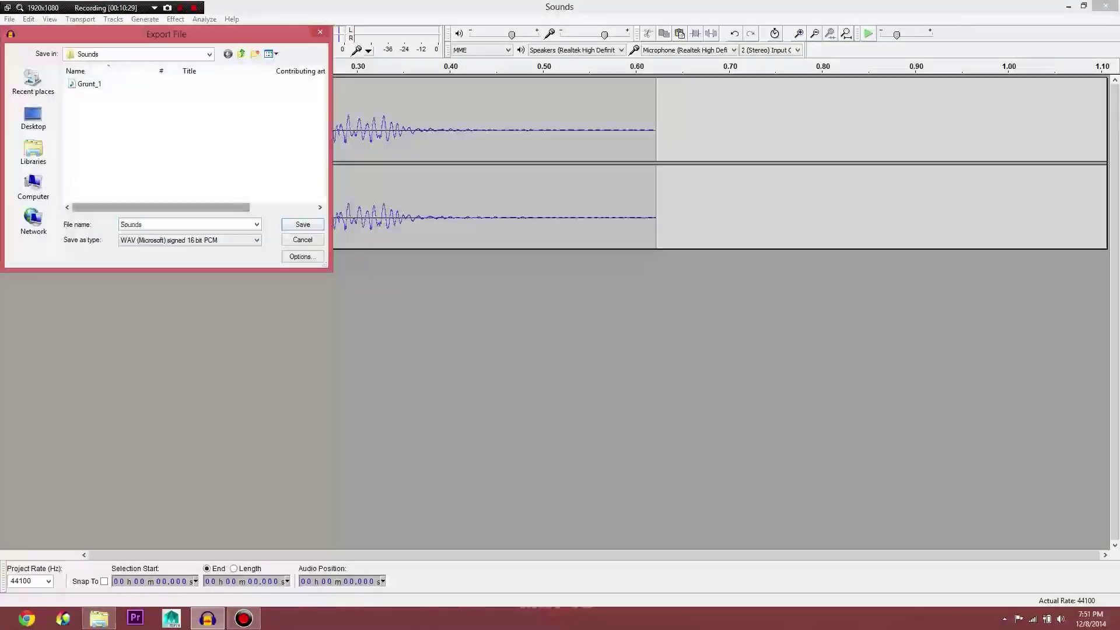
pyautogui.write('grunt')
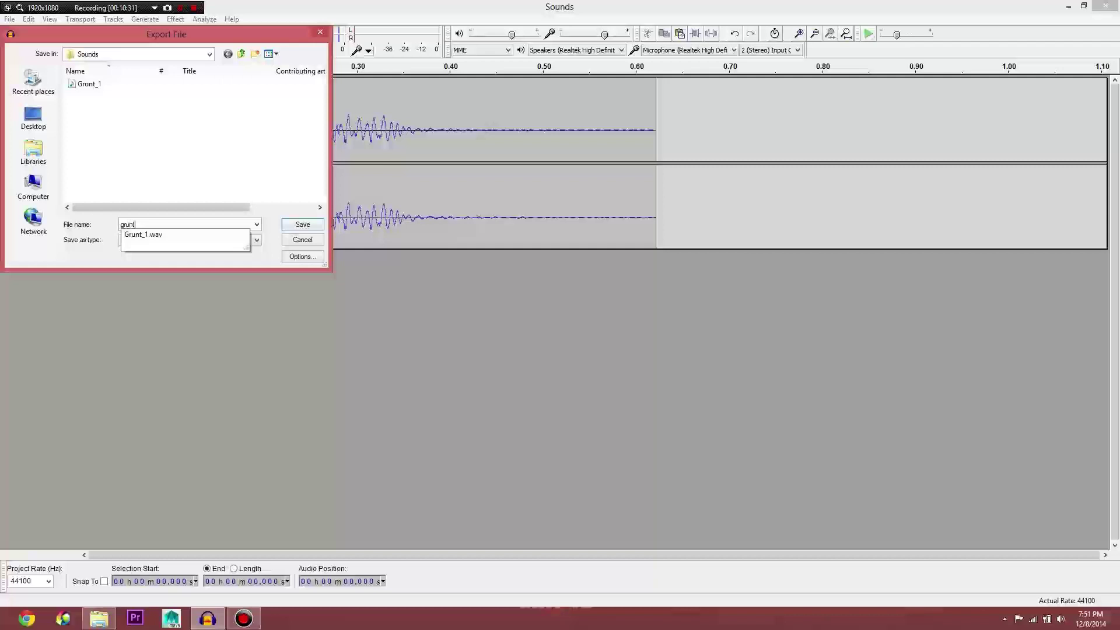
pyautogui.write('_2')
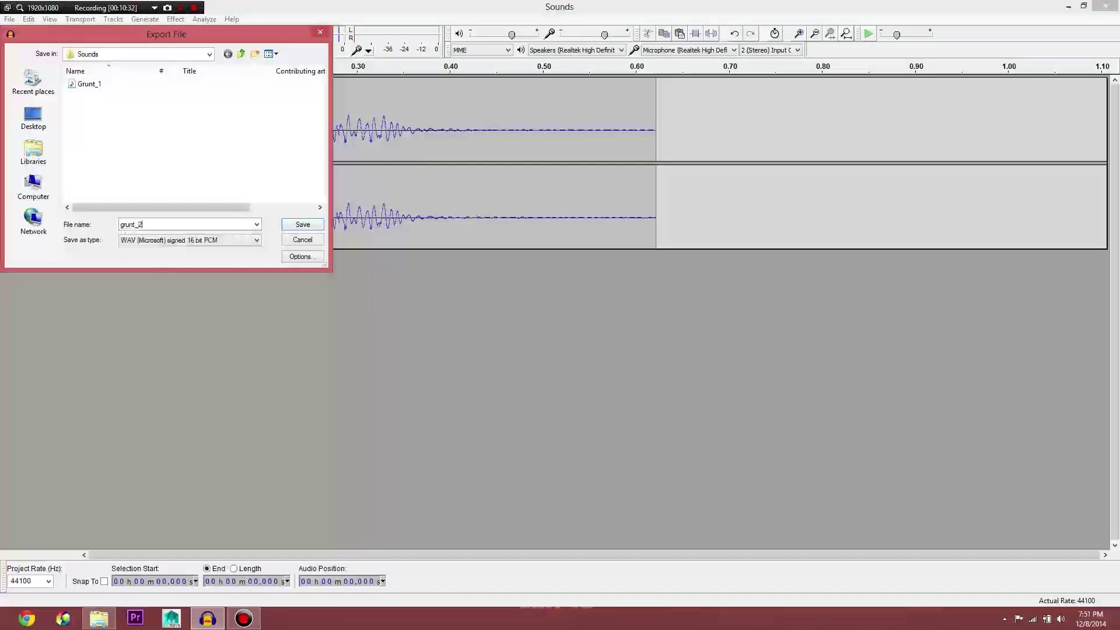
pyautogui.press('Return')
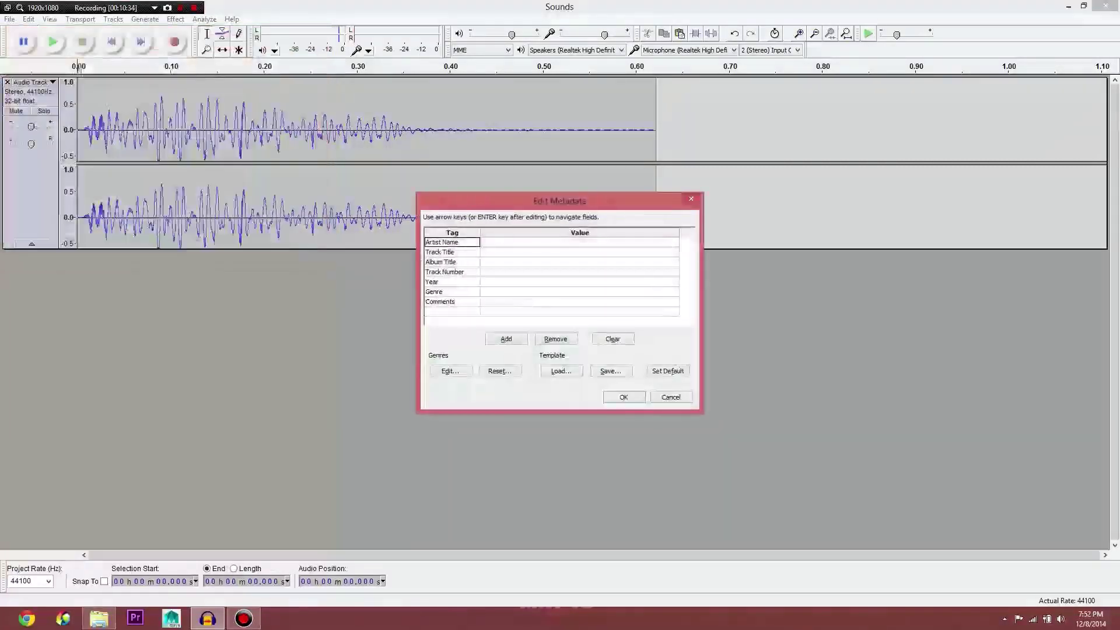
pyautogui.press('Return')
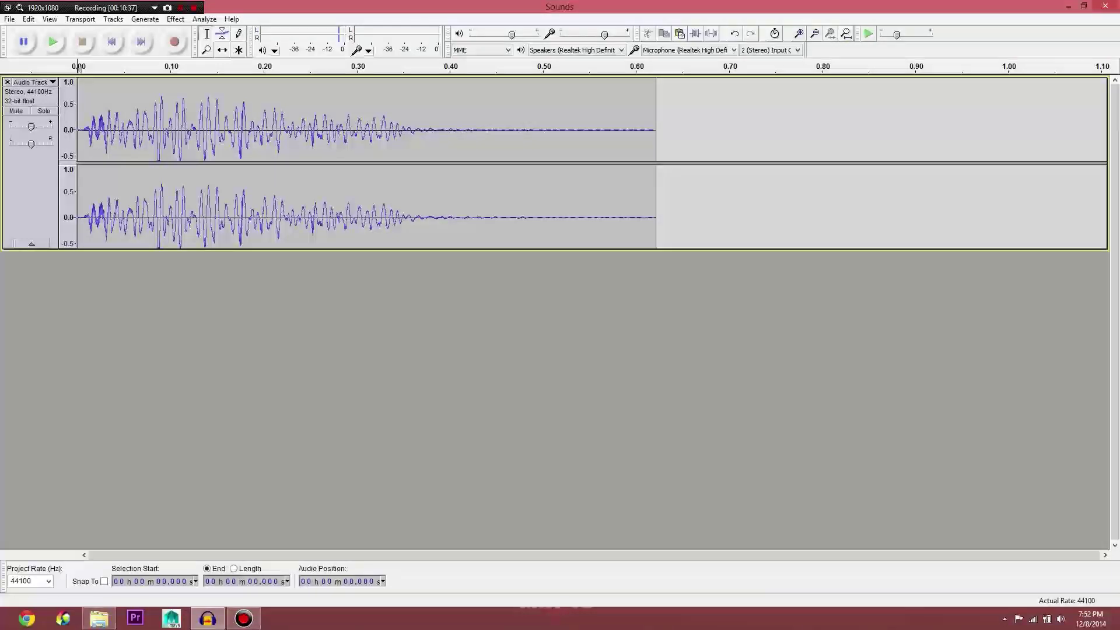
# Restore the full recording and delete the silence before the next grunt at the start of the track
pyautogui.moveTo(738, 116); pyautogui.dragTo(77, 116)
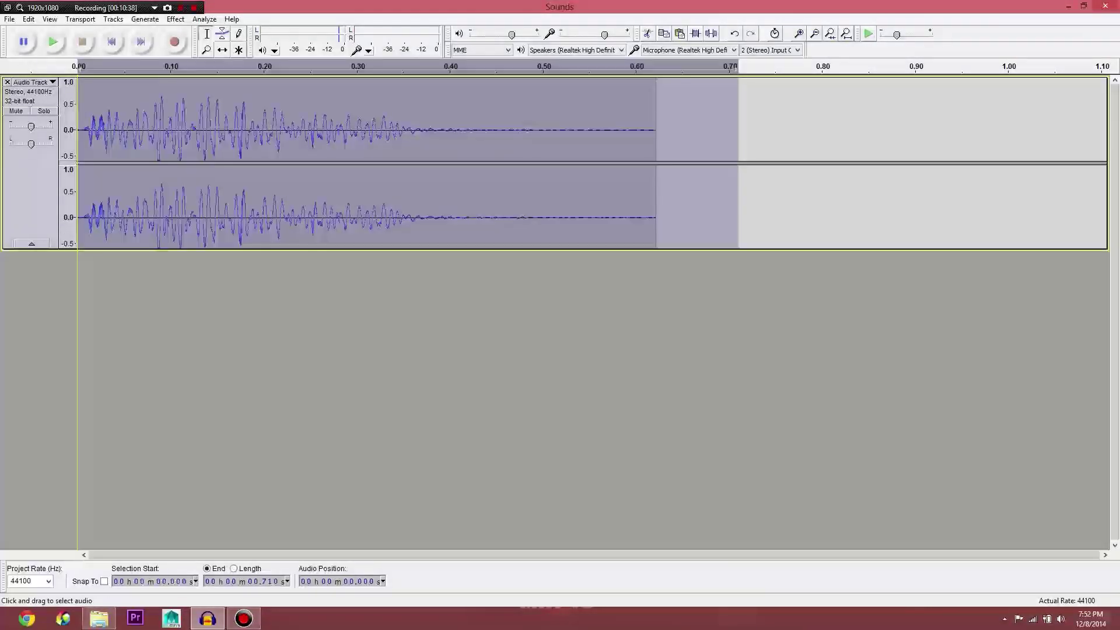
pyautogui.hotkey('ctrl', 'z')
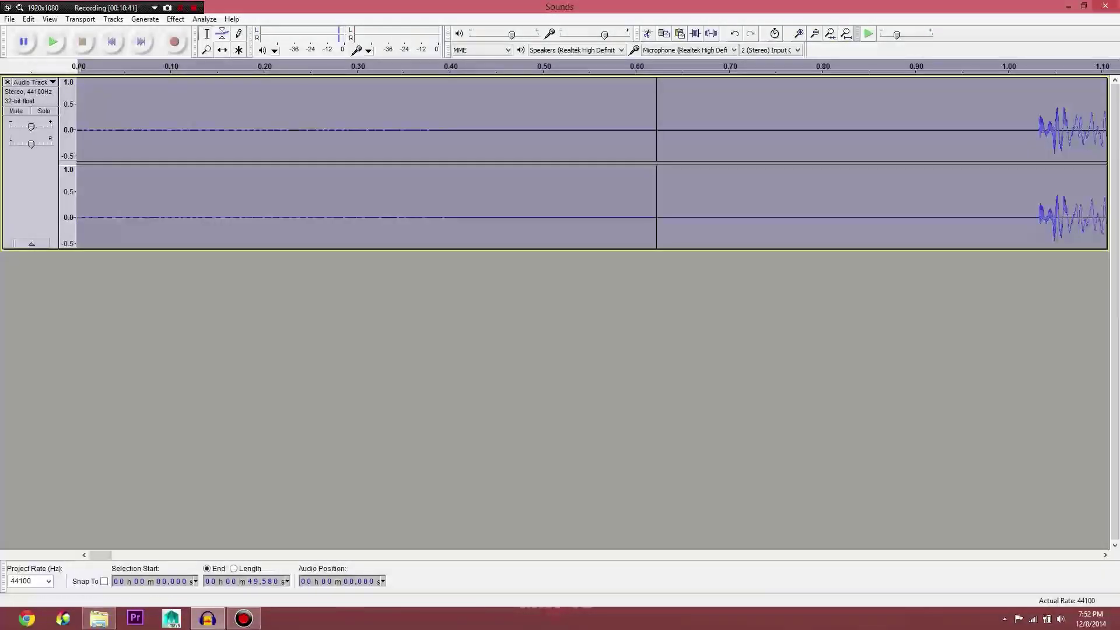
pyautogui.click(846, 33)
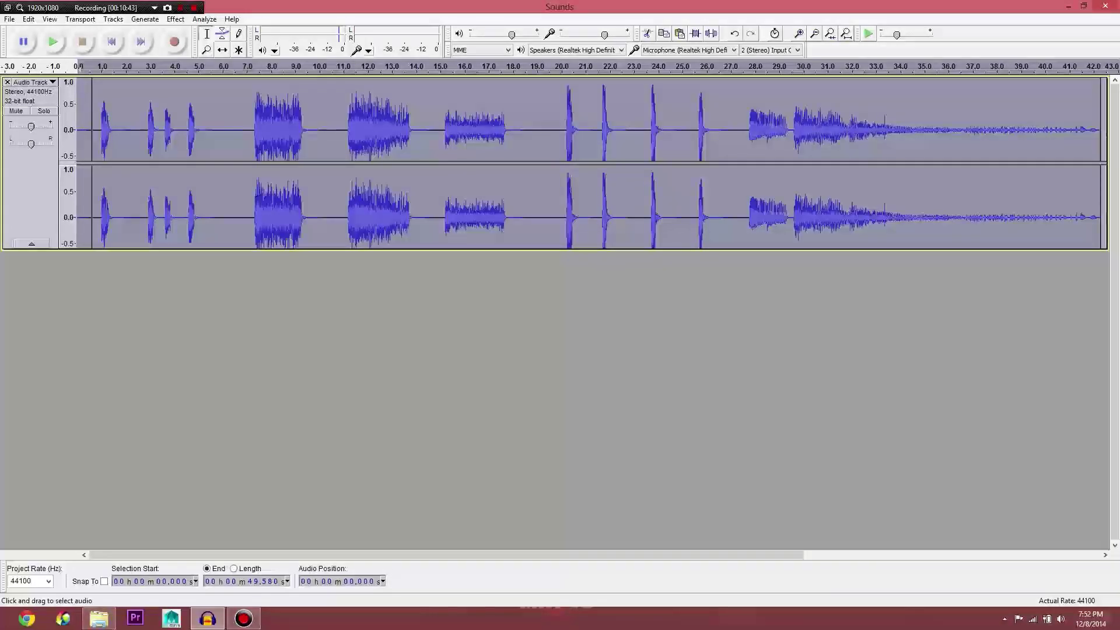
pyautogui.moveTo(100, 117)
pyautogui.mouseDown()
pyautogui.moveTo(55, 116)
pyautogui.moveTo(77, 117)
pyautogui.mouseUp()
pyautogui.press('Delete')
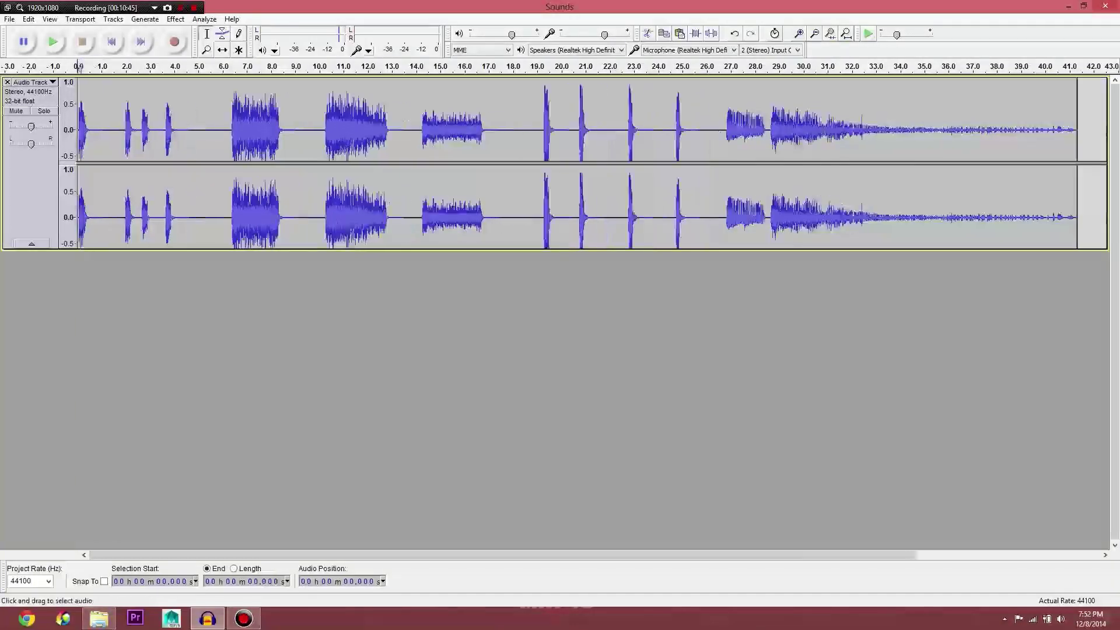
# Delete all audio from 0.578 s to the end of the track, leaving only the first remaining grunt
pyautogui.moveTo(92, 204); pyautogui.dragTo(1105, 204)
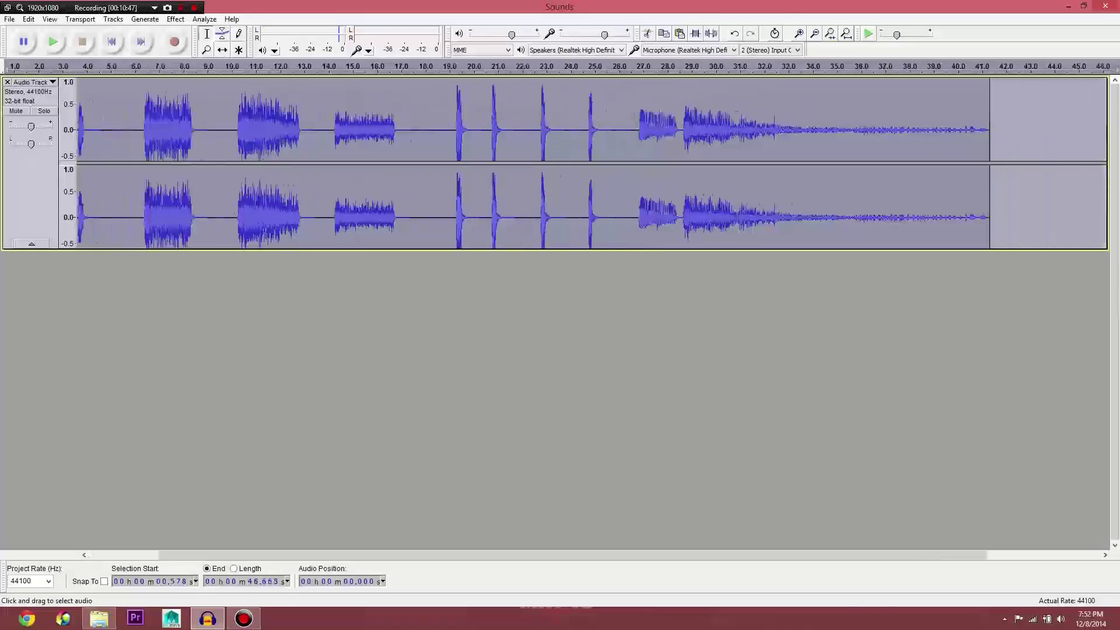
pyautogui.press('Delete')
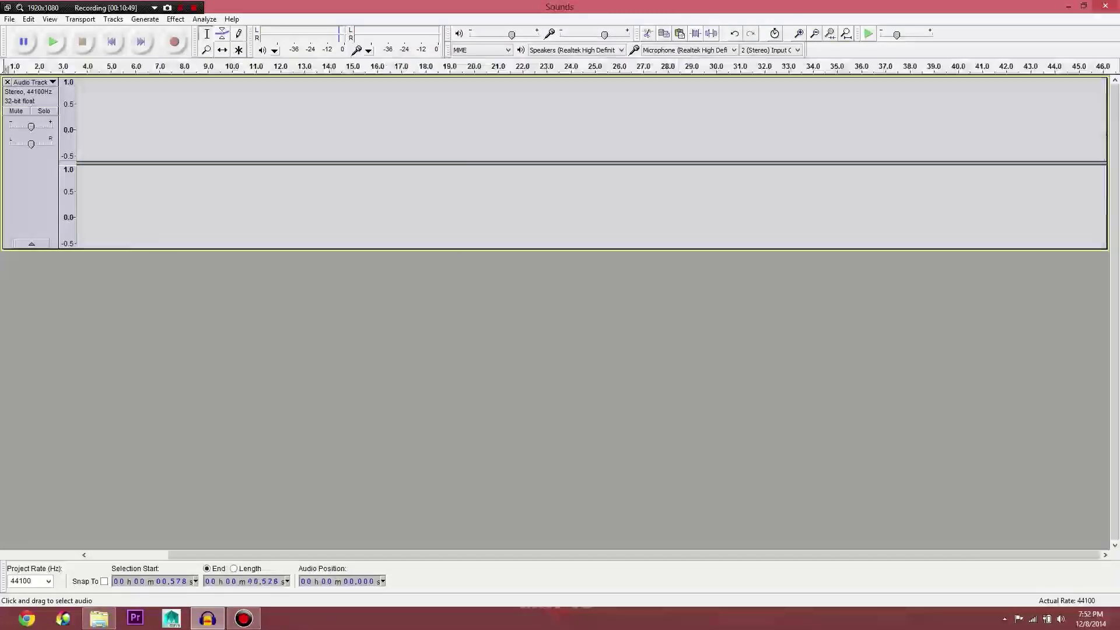
pyautogui.hotkey('ctrl', 'z')
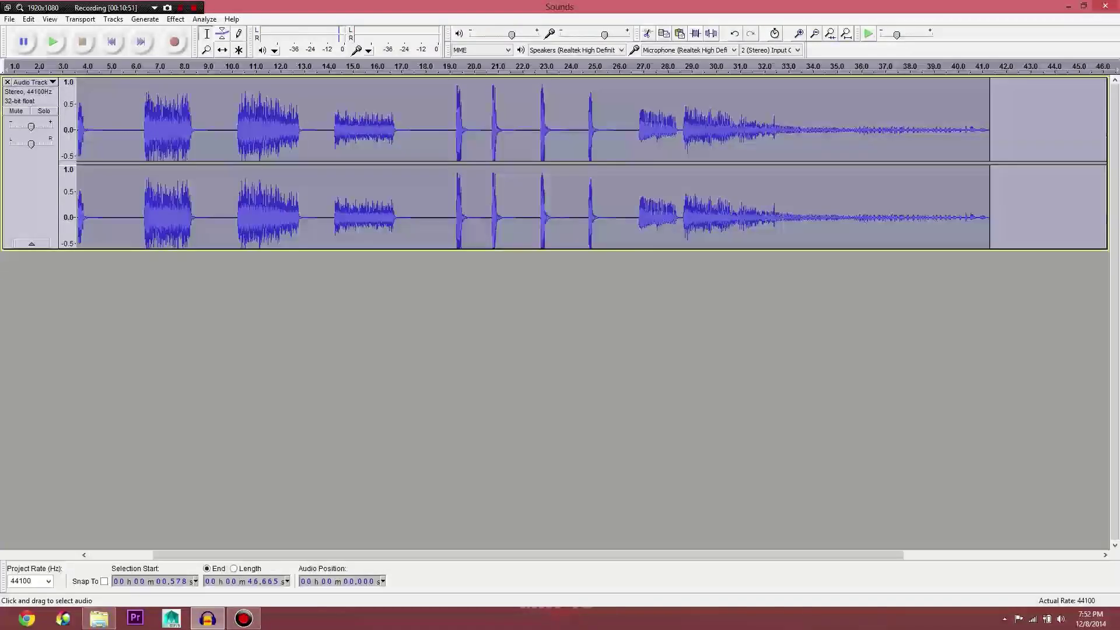
pyautogui.press('Delete')
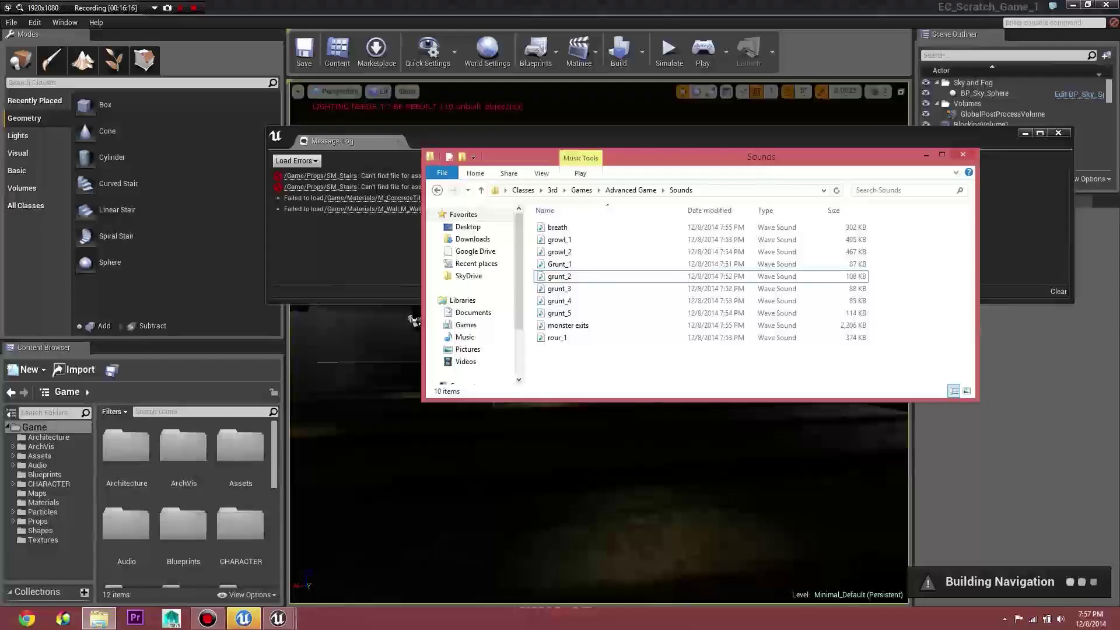
# Switch to Unreal Editor, close the Message Log and select TriggerVolume6 in the dark room with the barred opening
pyautogui.hotkey('alt', 'Tab')
pyautogui.moveTo(598, 467); pyautogui.dragTo(625, 488, button='right')
pyautogui.press('w')
pyautogui.press('s')
pyautogui.click(1058, 133)
pyautogui.moveTo(625, 408); pyautogui.dragTo(595, 367, button='right')
pyautogui.press('d')
pyautogui.press('w')
pyautogui.press('w')
pyautogui.press('w')
pyautogui.click(650, 296)
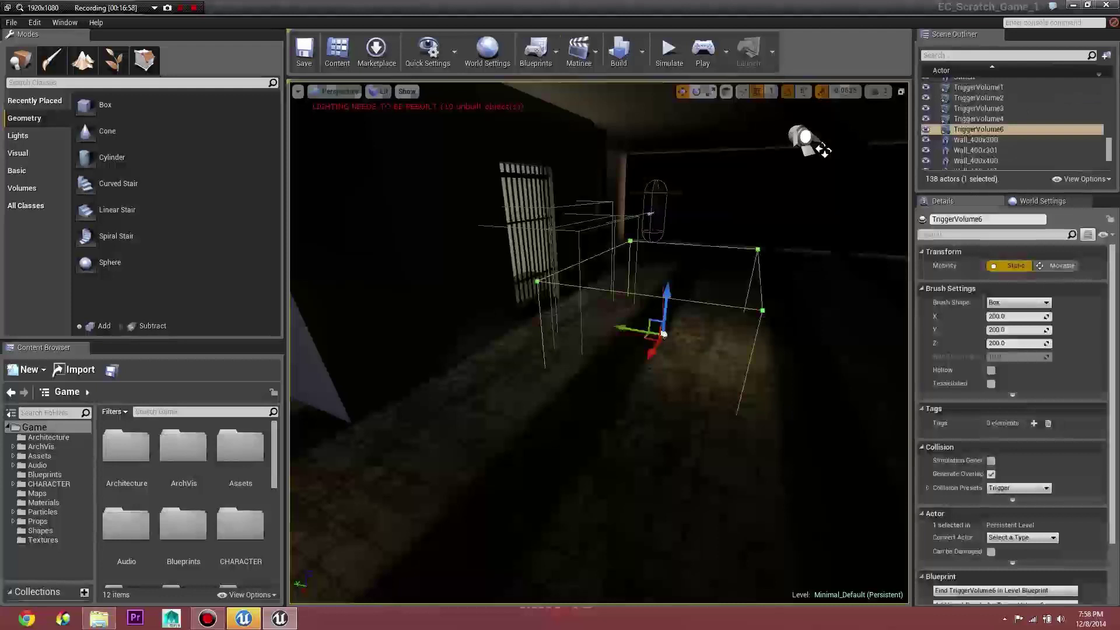
# Open the Level Blueprint and examine the OnActorBeginOverlap event for the selected trigger volume in the Enemy move group
pyautogui.click(536, 51)
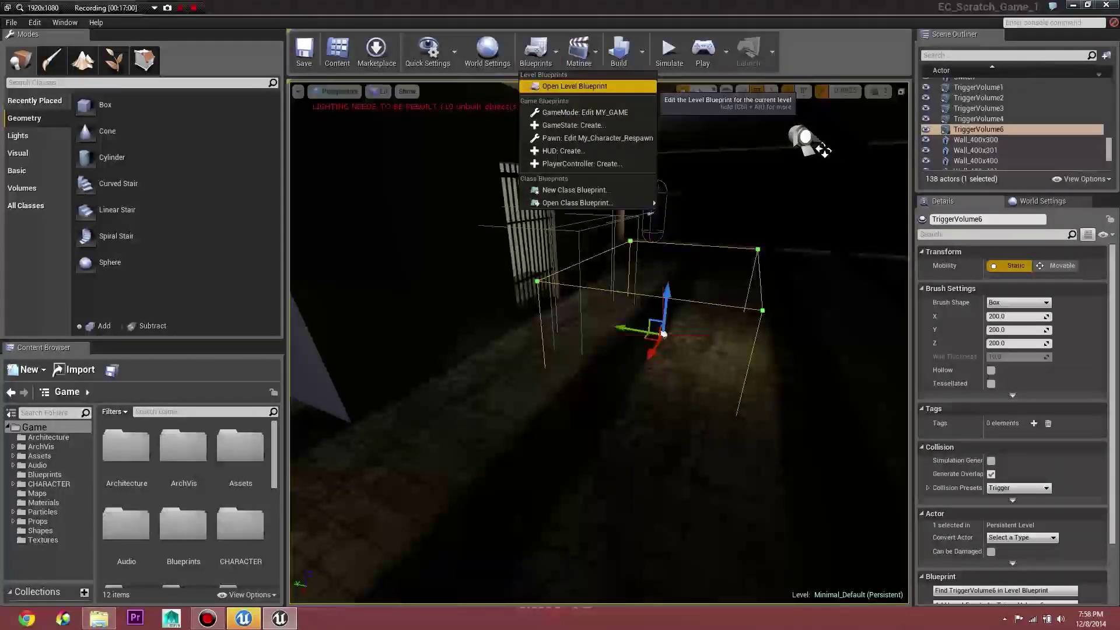
pyautogui.click(574, 86)
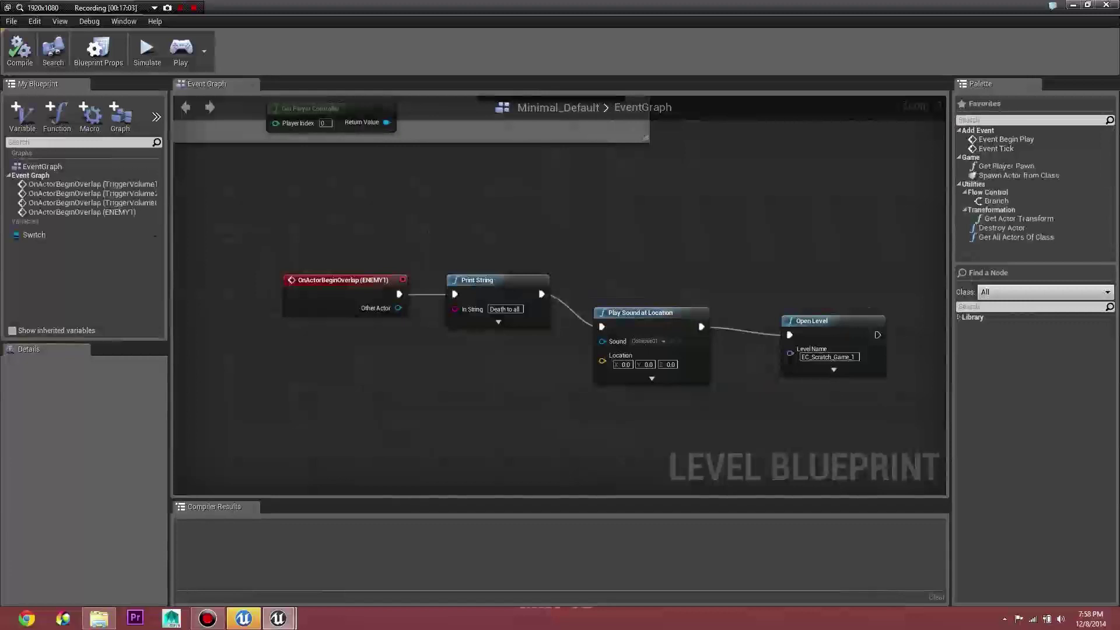
pyautogui.moveTo(753, 285); pyautogui.dragTo(762, 340, button='right')
pyautogui.moveTo(637, 313); pyautogui.dragTo(745, 303, button='right')
pyautogui.scroll(-2, 851, 339)
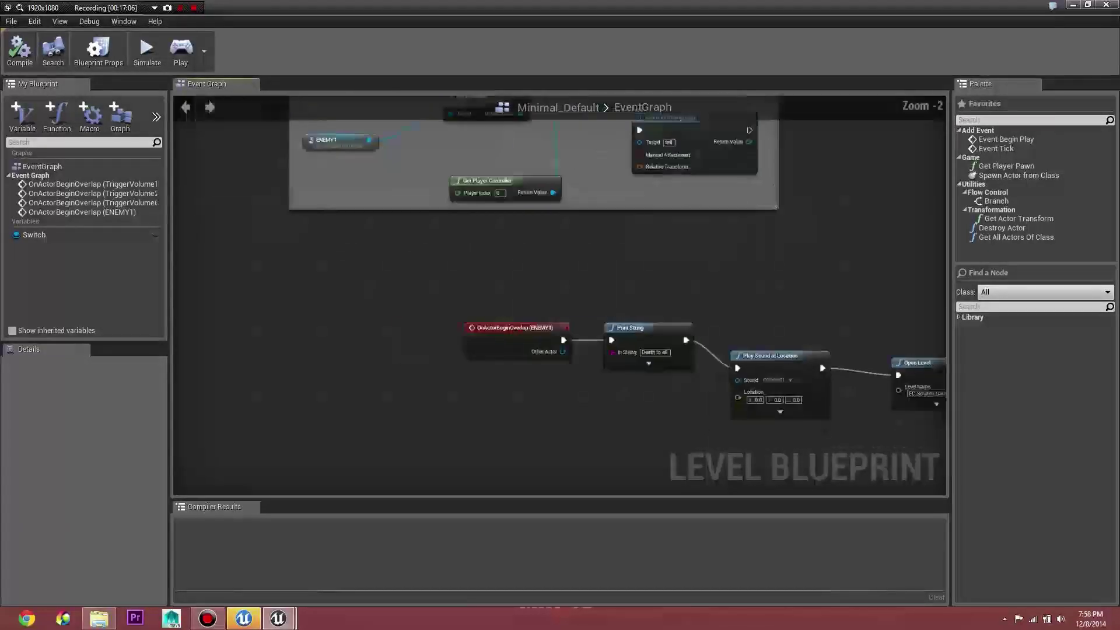
pyautogui.moveTo(860, 324); pyautogui.dragTo(833, 319, button='right')
pyautogui.moveTo(822, 348); pyautogui.dragTo(783, 433, button='right')
pyautogui.click(374, 260)
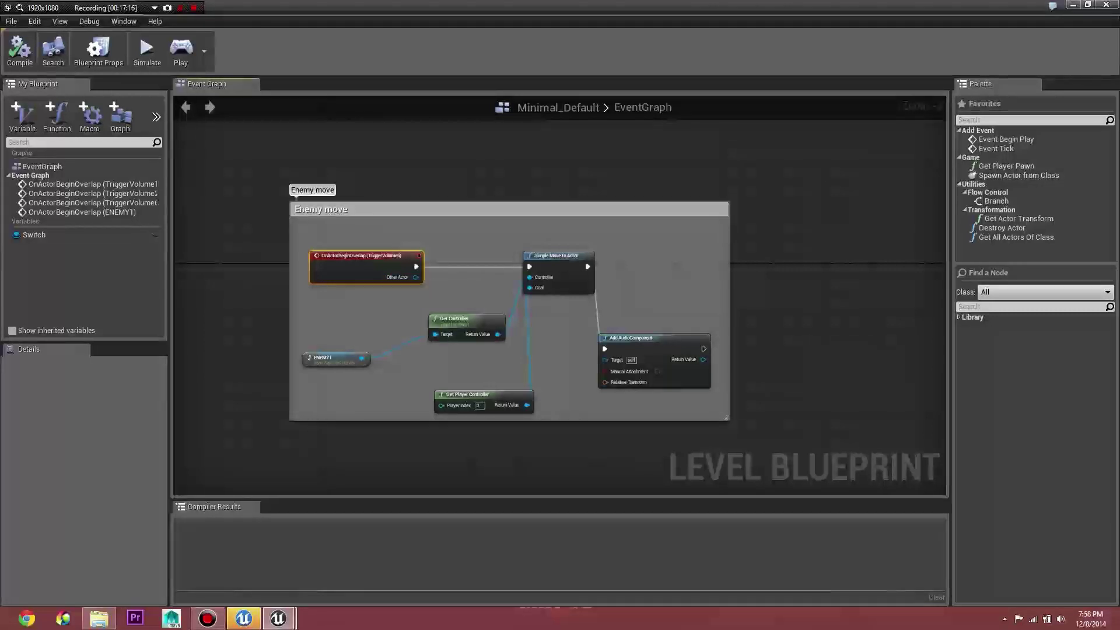
# Review the ENEMY1 overlap chain and inspect which sound is assigned to the Add AudioComponent node
pyautogui.moveTo(754, 393); pyautogui.dragTo(607, 247, button='right')
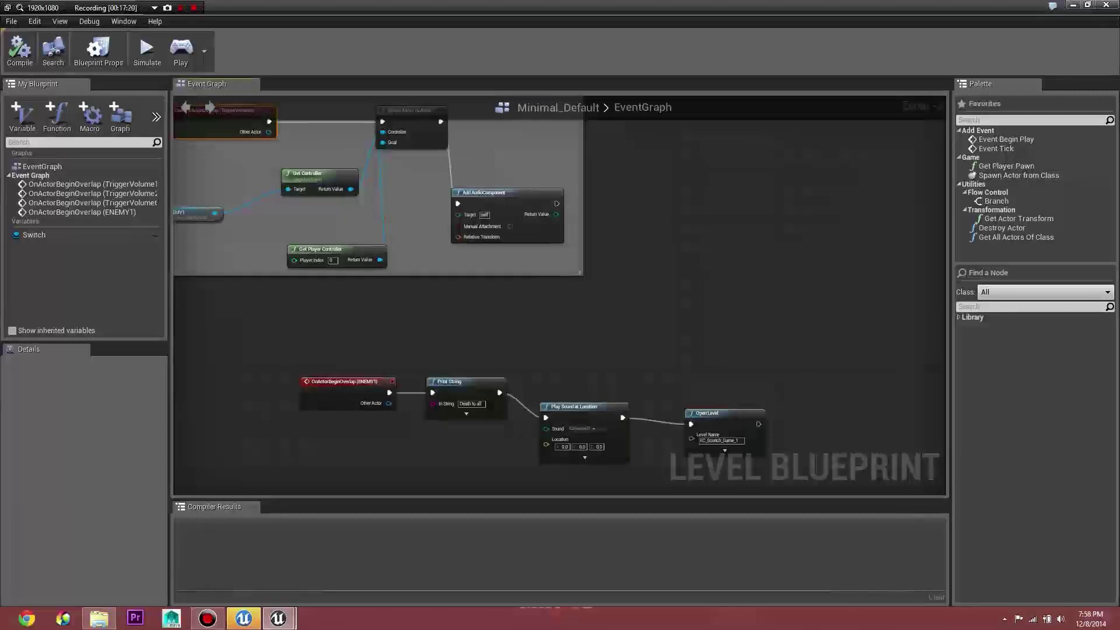
pyautogui.moveTo(380, 330); pyautogui.dragTo(493, 371, button='right')
pyautogui.moveTo(771, 226); pyautogui.dragTo(742, 305, button='right')
pyautogui.click(585, 317)
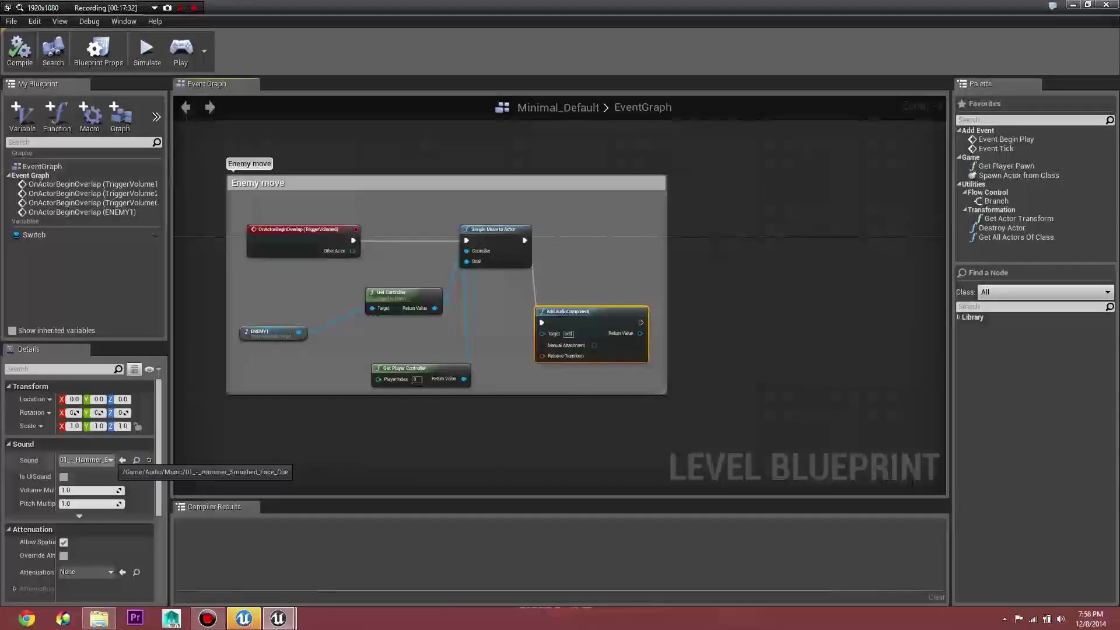
pyautogui.click(110, 461)
pyautogui.click(110, 460)
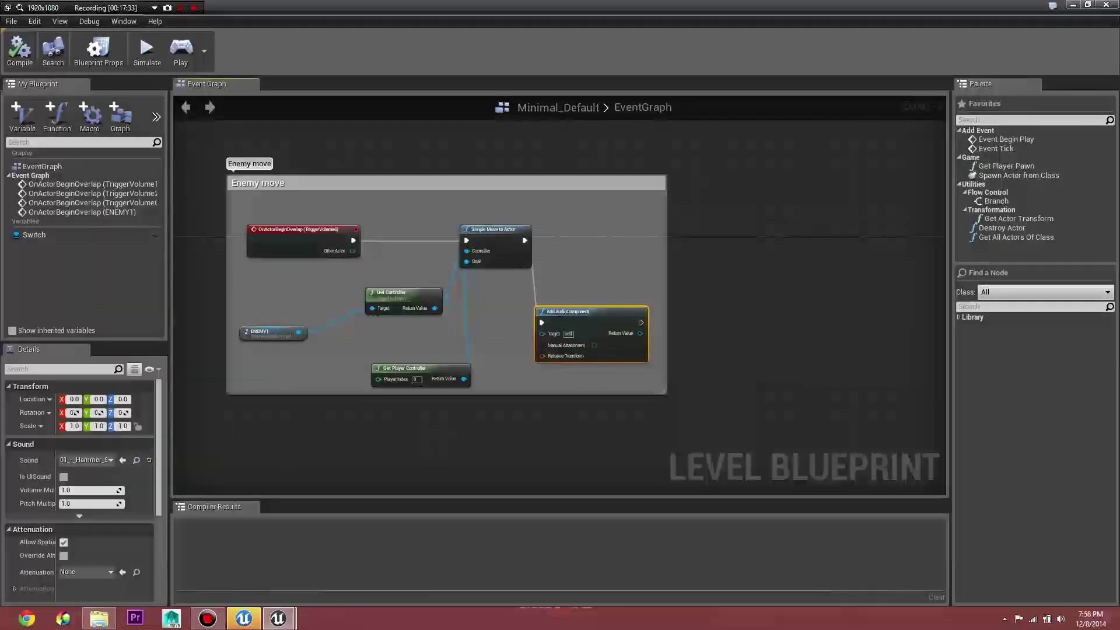
# Minimize the Level Blueprint, start a game preview from the floor near the trigger volume and stop it
pyautogui.click(1073, 5)
pyautogui.moveTo(598, 327); pyautogui.dragTo(665, 484, button='right')
pyautogui.rightClick(511, 304)
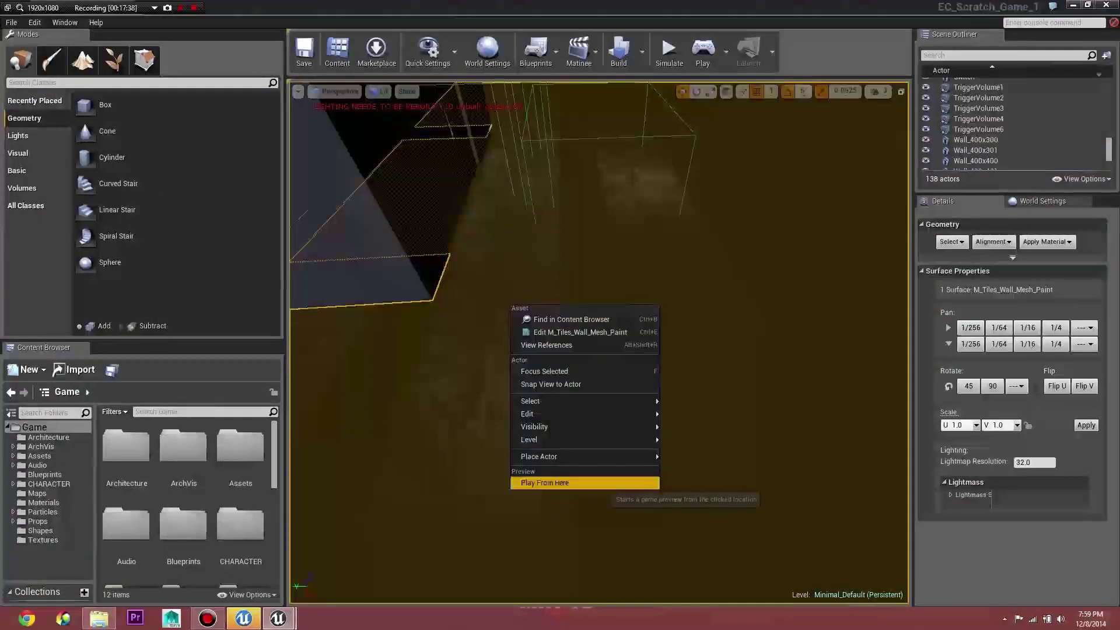
pyautogui.click(544, 482)
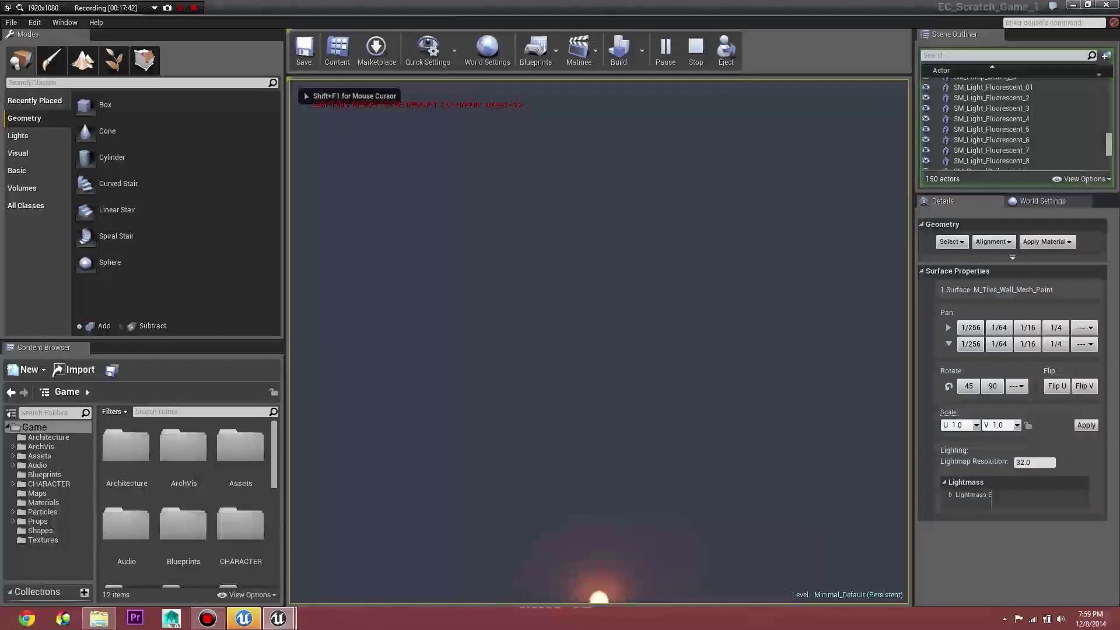
pyautogui.press('Escape')
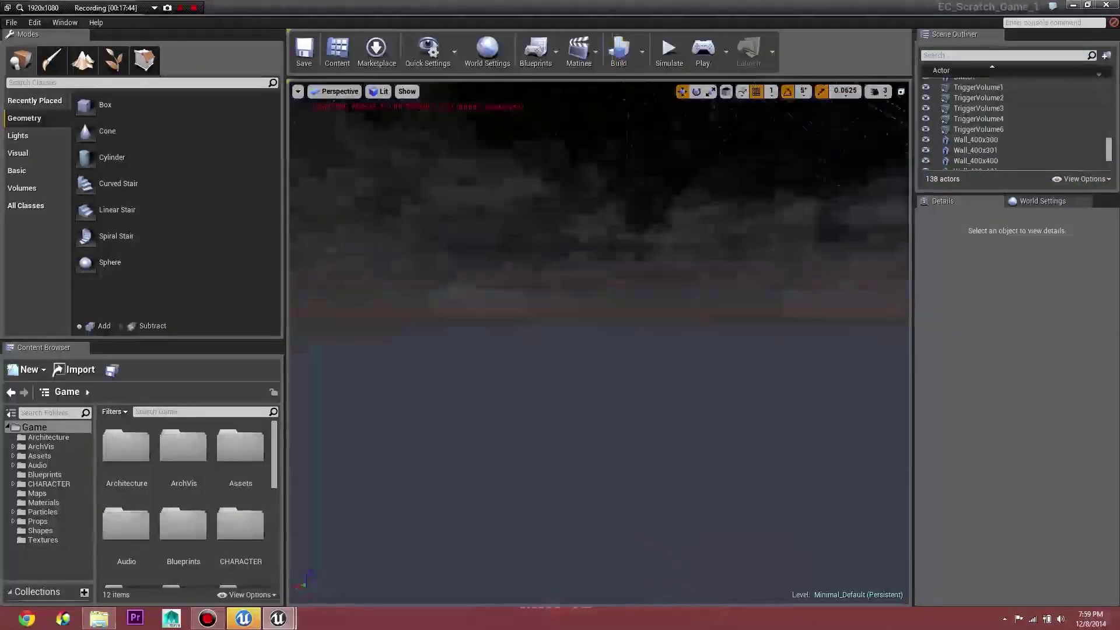
# Play the level and walk the character from the welcome room through the doorway and down the corridor
pyautogui.moveTo(599, 342); pyautogui.dragTo(514, 395, button='right')
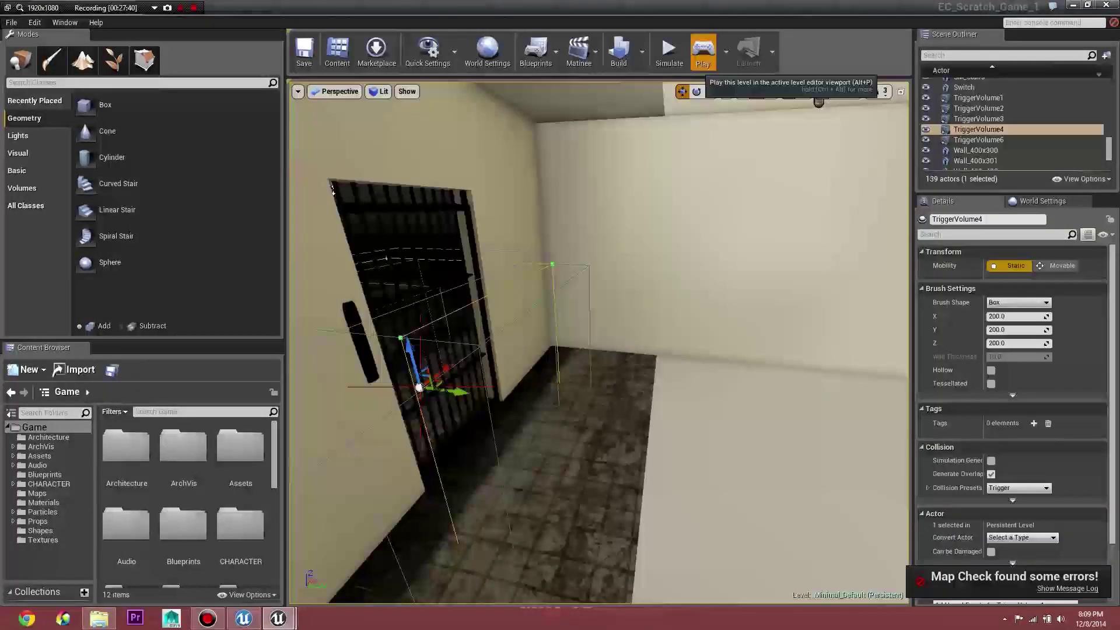
pyautogui.click(702, 50)
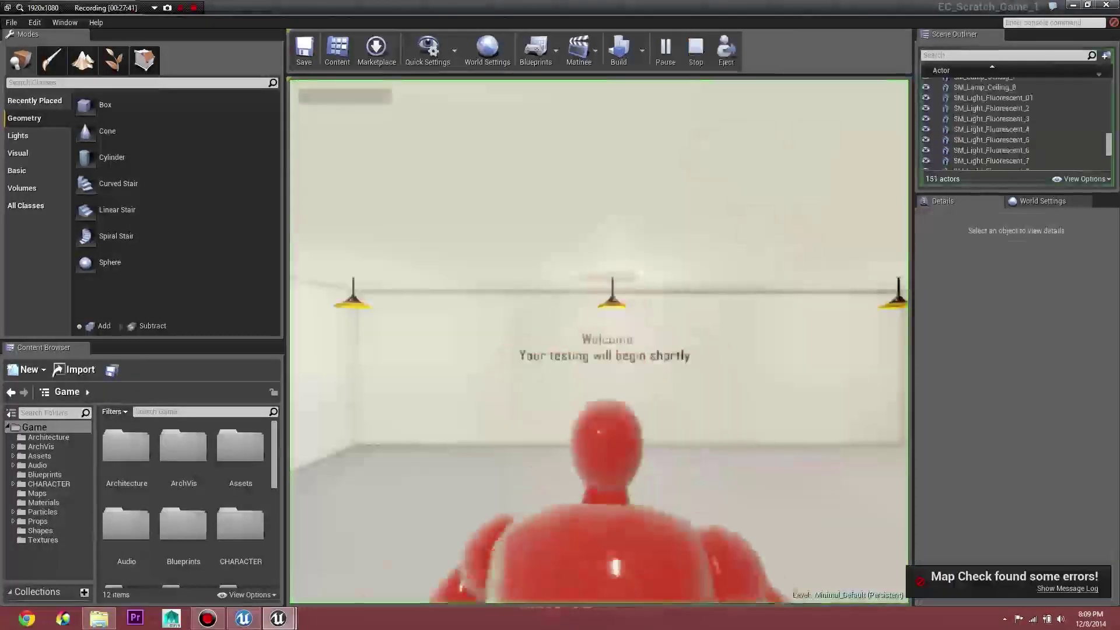
pyautogui.press('w')
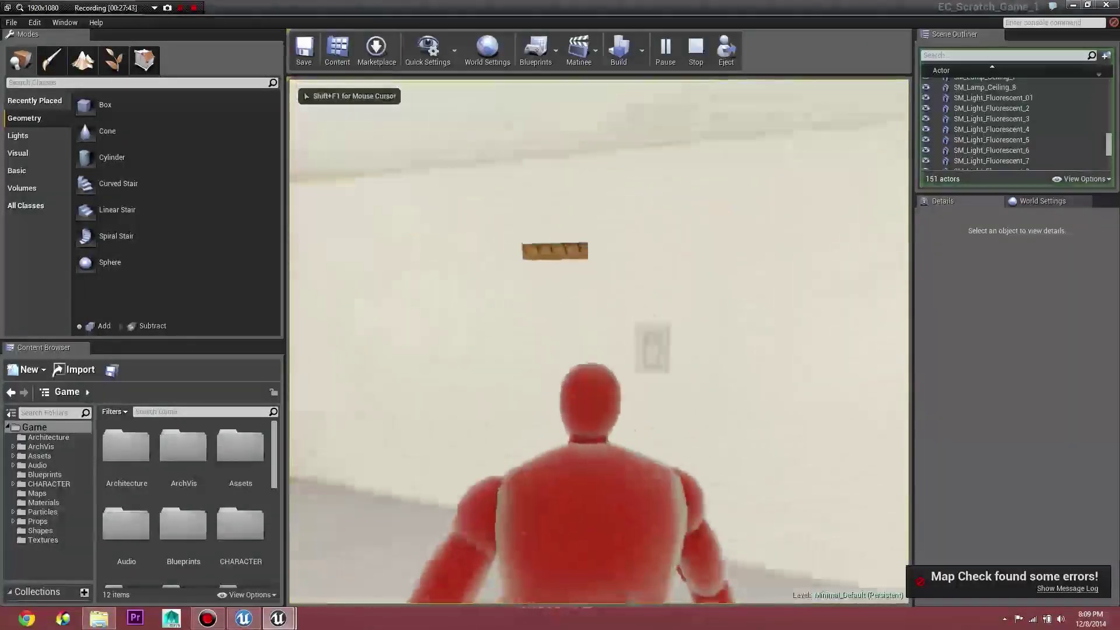
pyautogui.press('w')
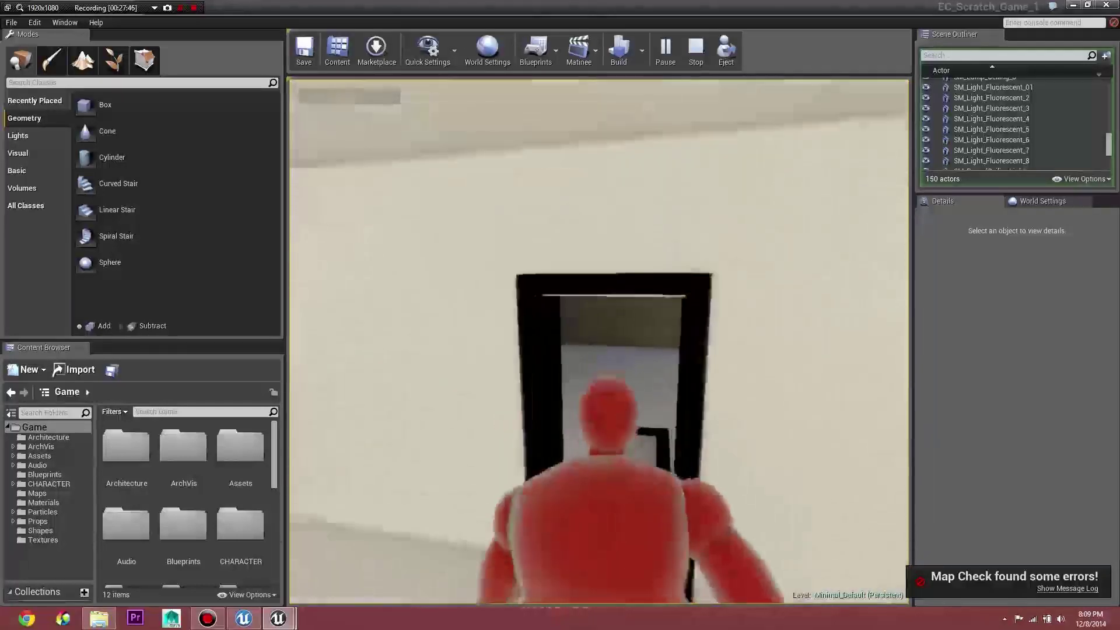
pyautogui.press('w')
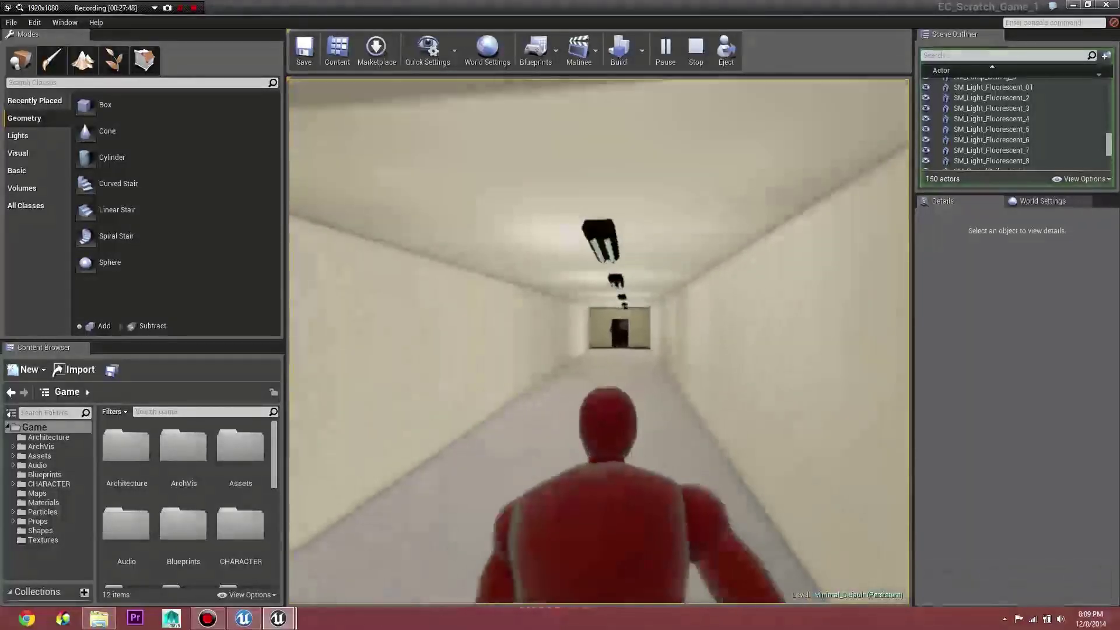
pyautogui.press('w')
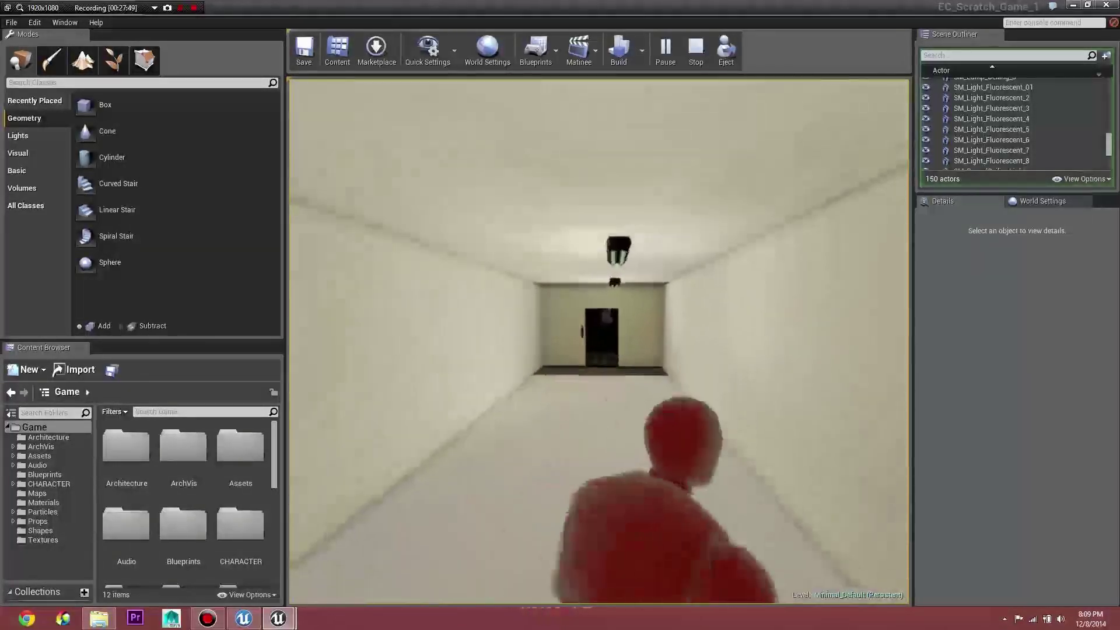
# Walk the character back down the corridor to the locked barred door after collecting the keycard
pyautogui.press('w')
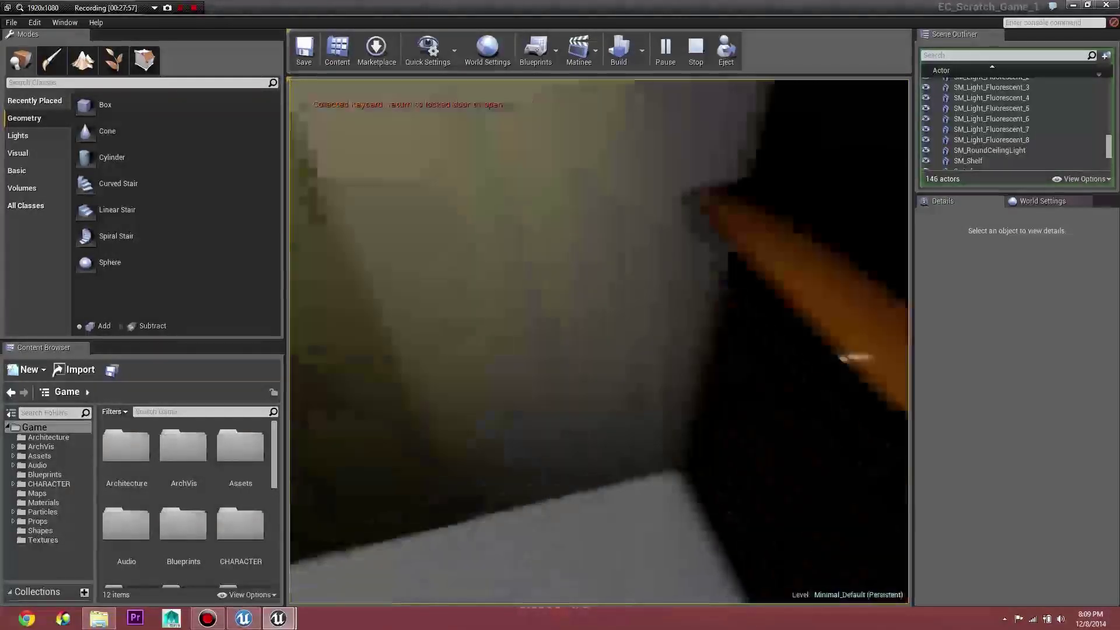
pyautogui.press('w')
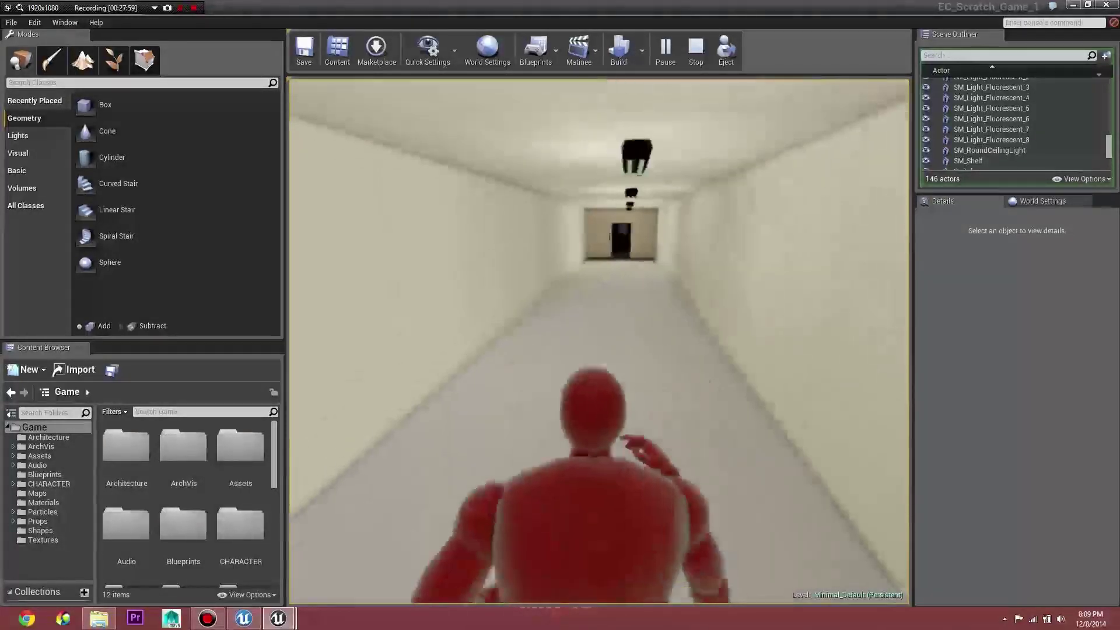
pyautogui.press('w')
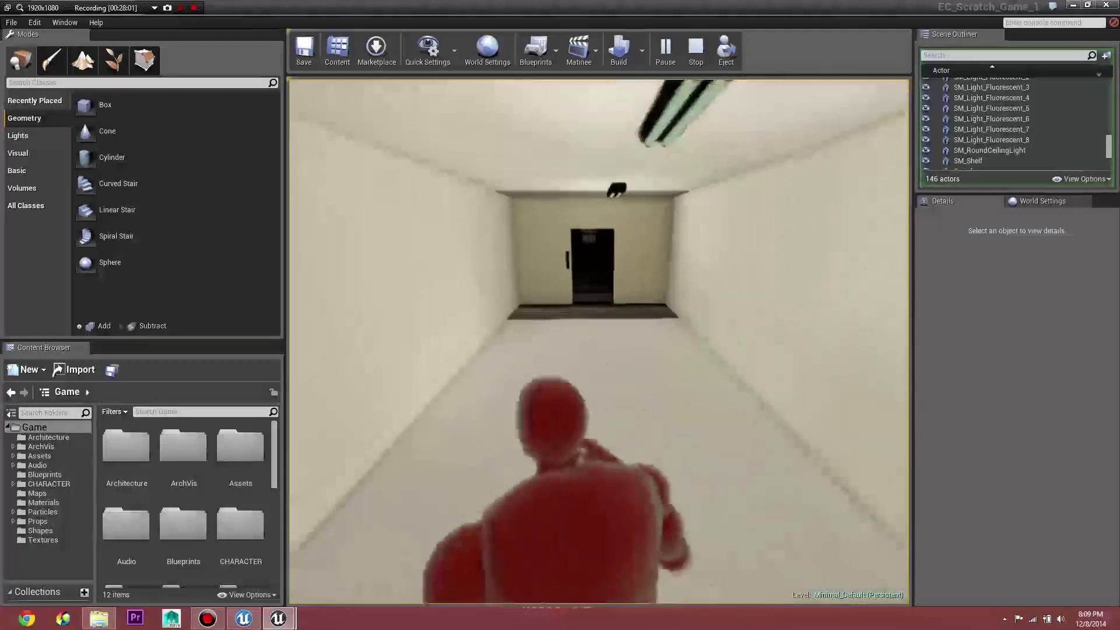
pyautogui.press('w')
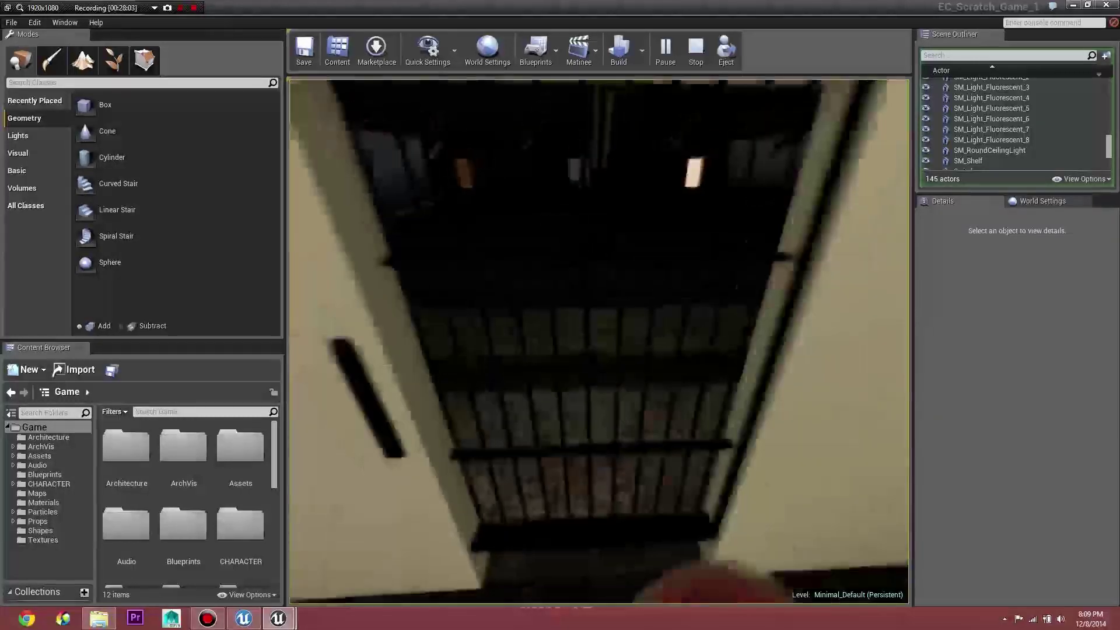
# Walk the character through the barred doorway and around the dark room until the enemy is triggered
pyautogui.press('w')
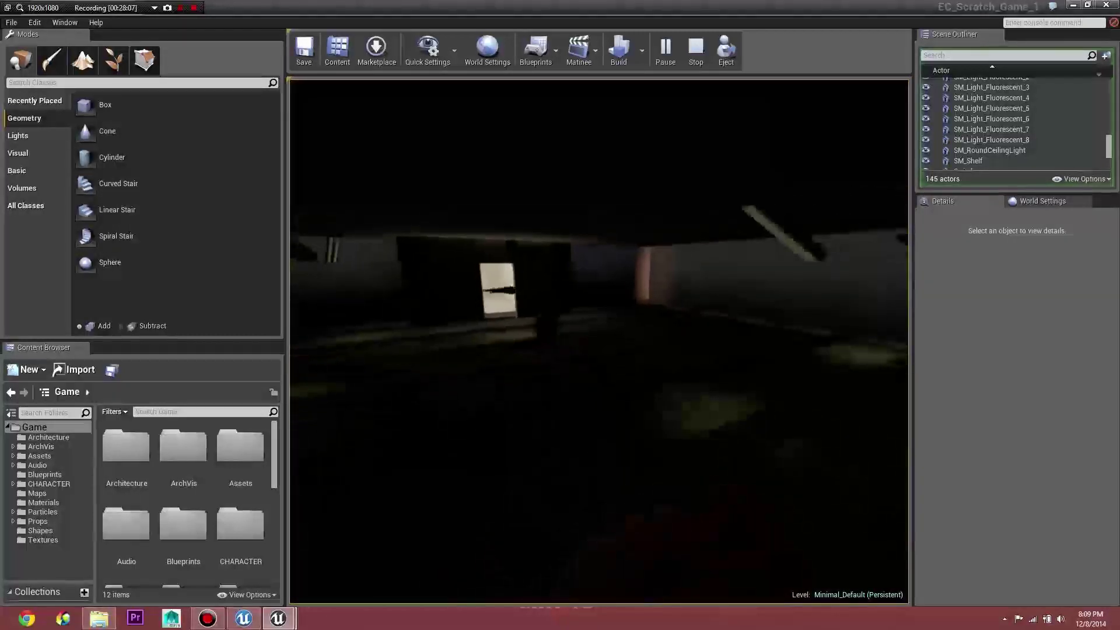
pyautogui.press('w')
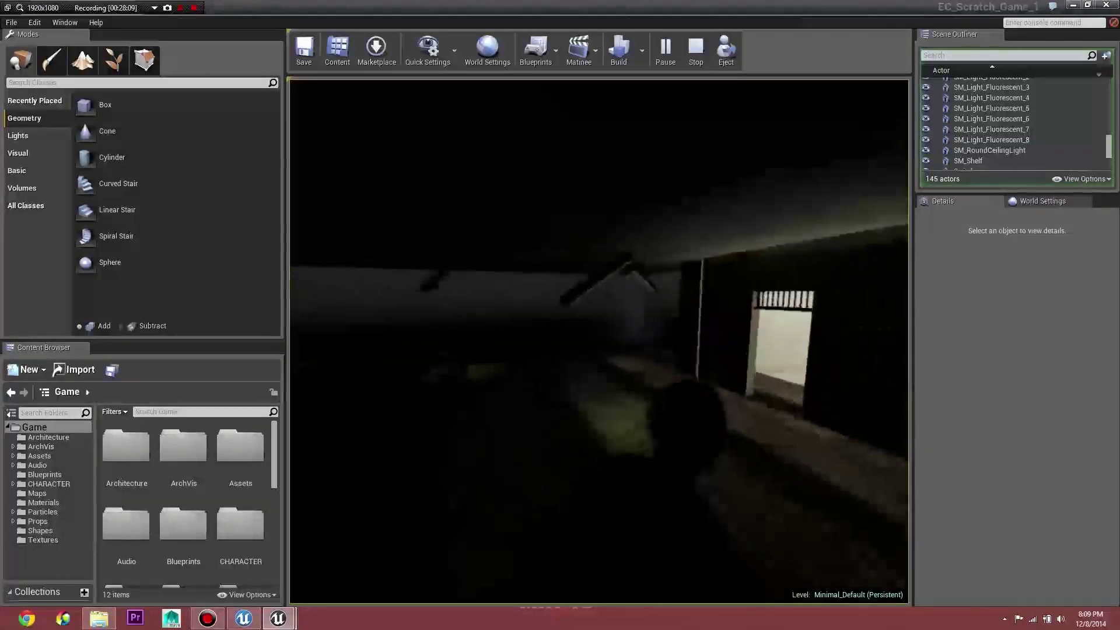
pyautogui.press('w')
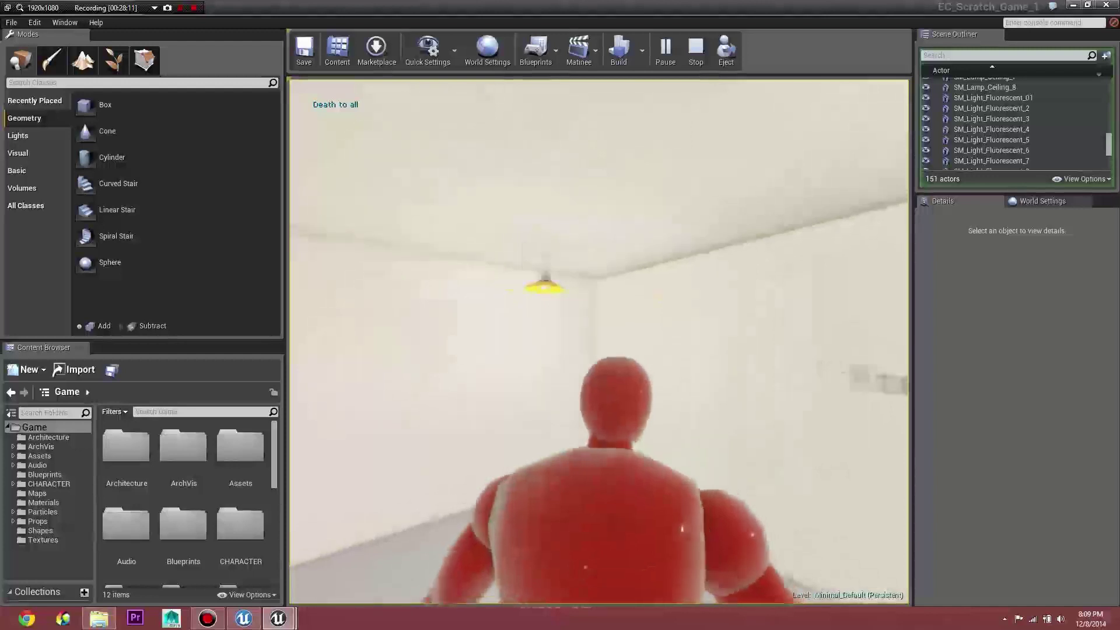
# Walk the character from the starting white room into the corridor and towards its far end
pyautogui.press('w')
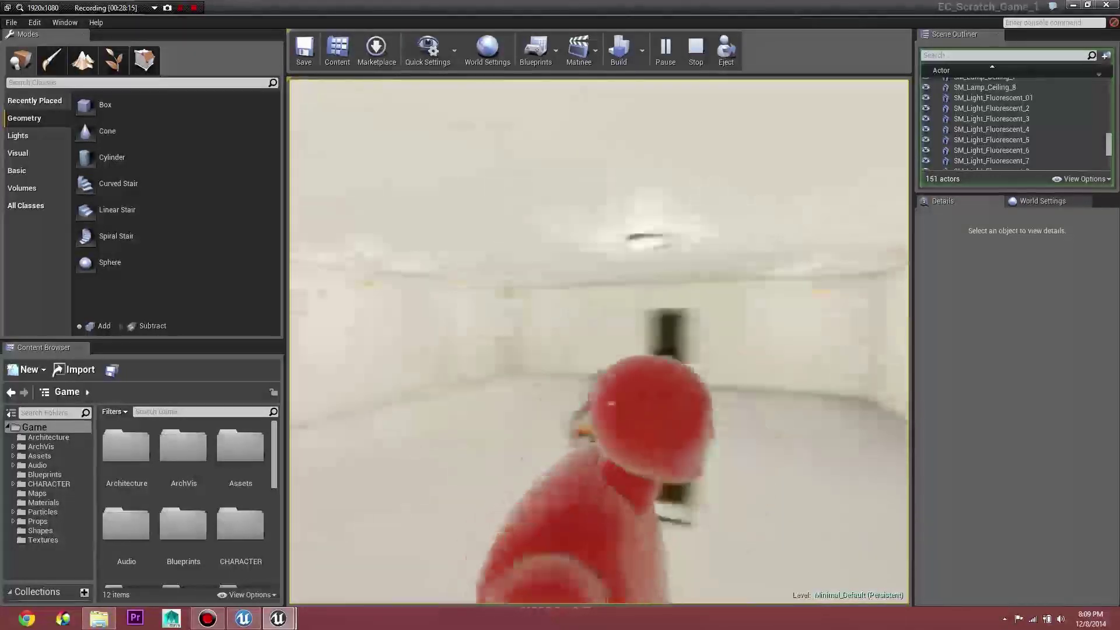
pyautogui.press('w')
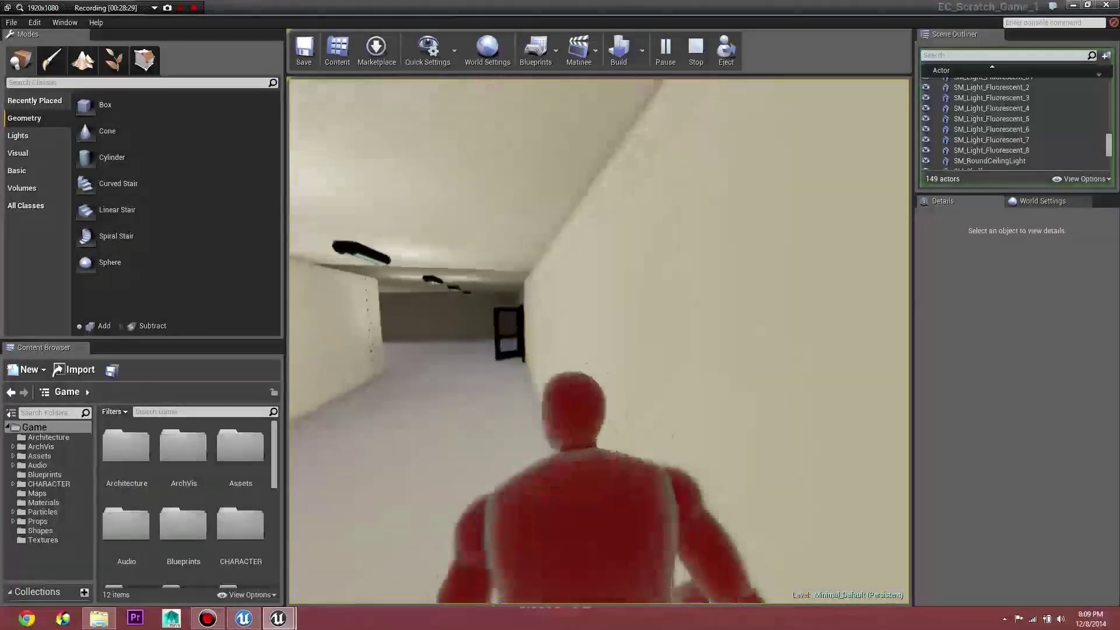
pyautogui.press('w')
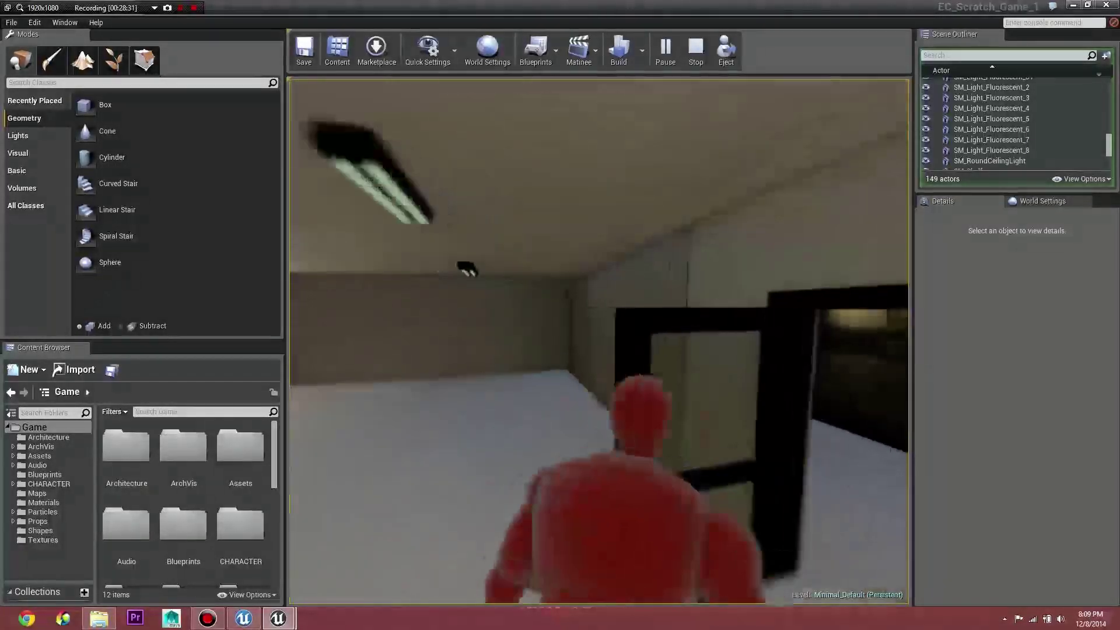
pyautogui.press('w')
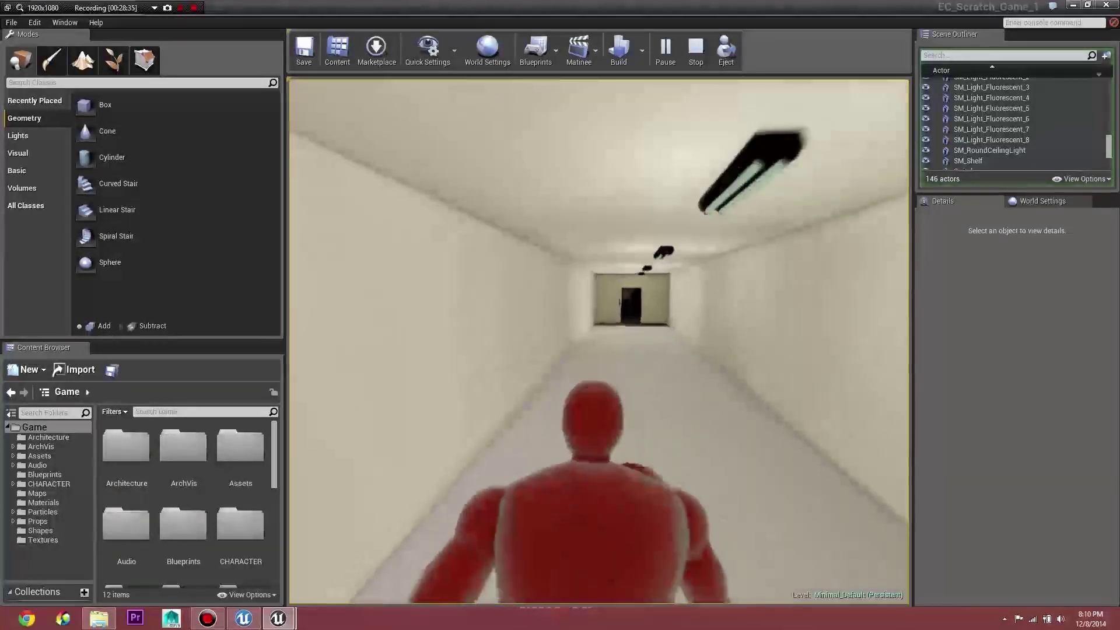
# Bring the character up to the barred door, look into the dark room and back away from the opening
pyautogui.press('w')
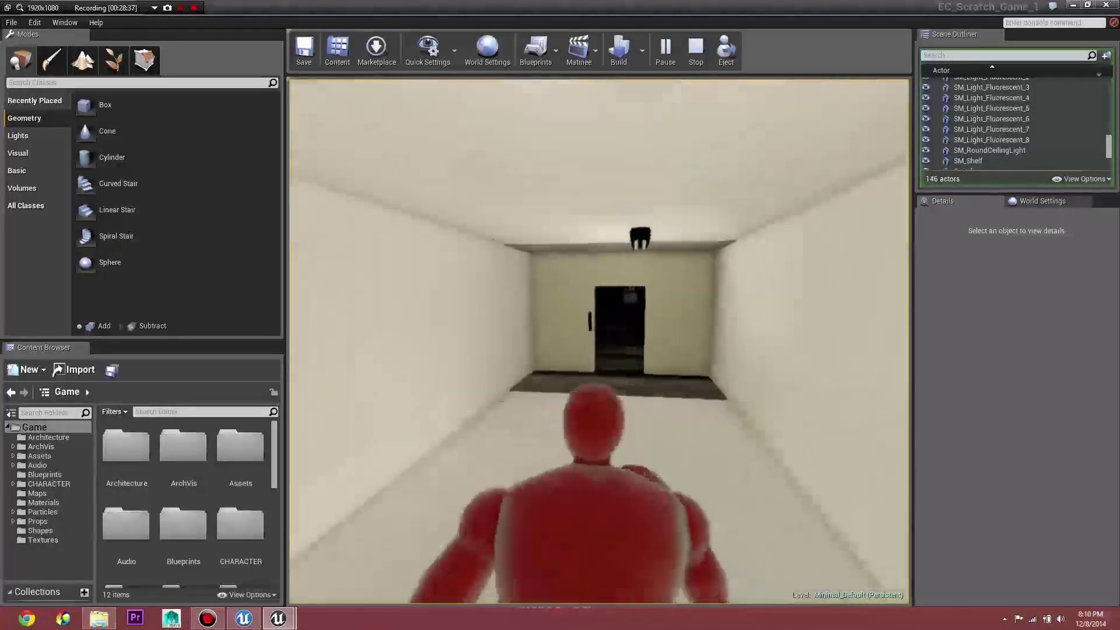
pyautogui.press('w')
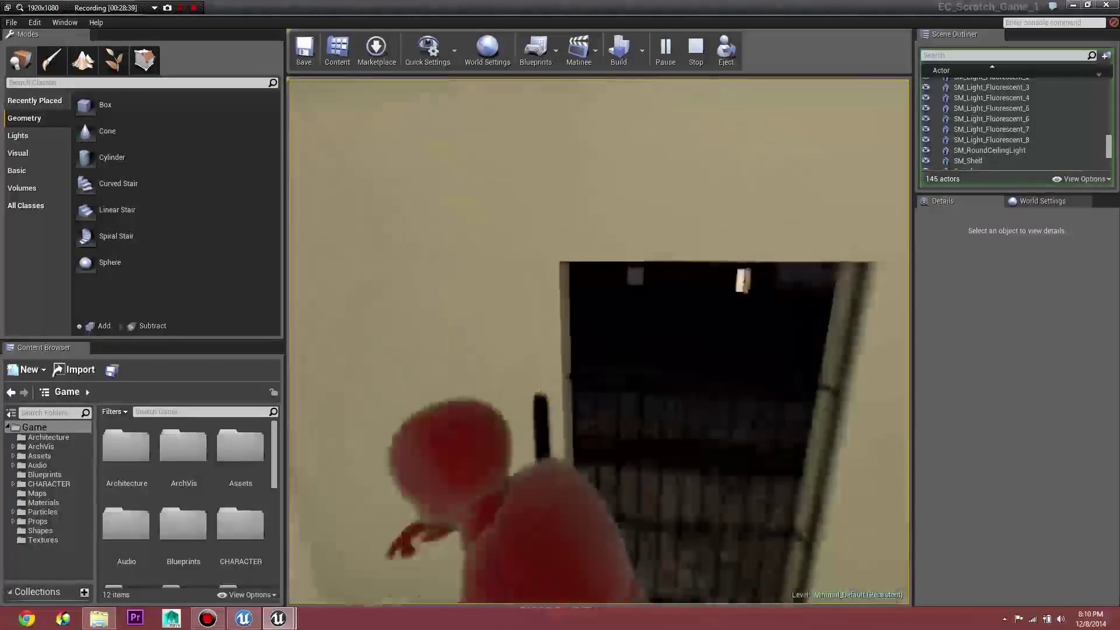
pyautogui.press('w')
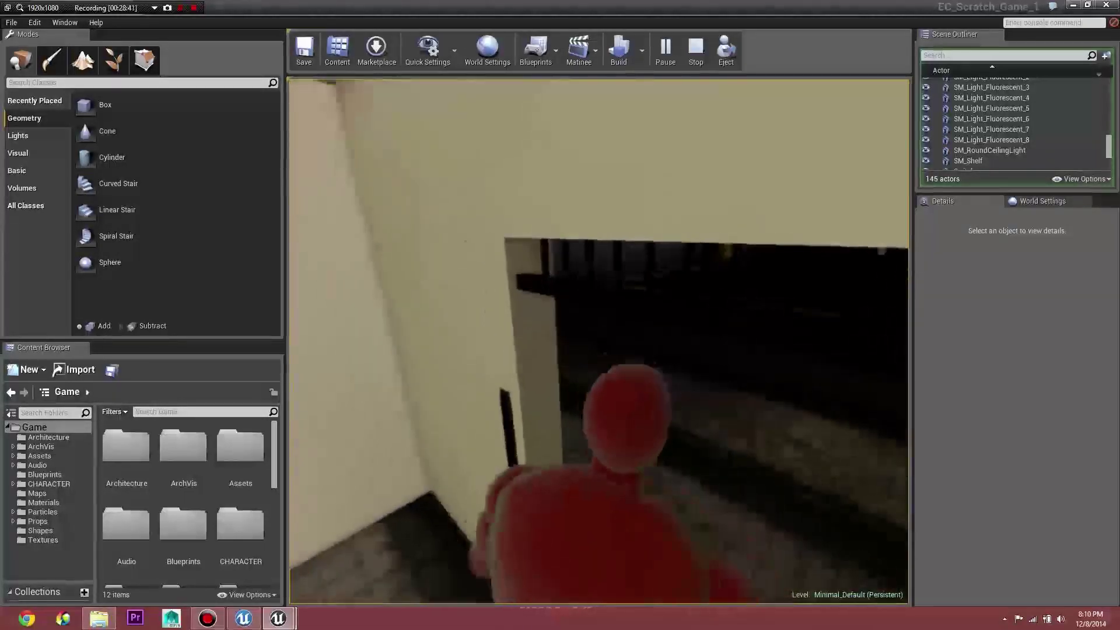
pyautogui.press('s')
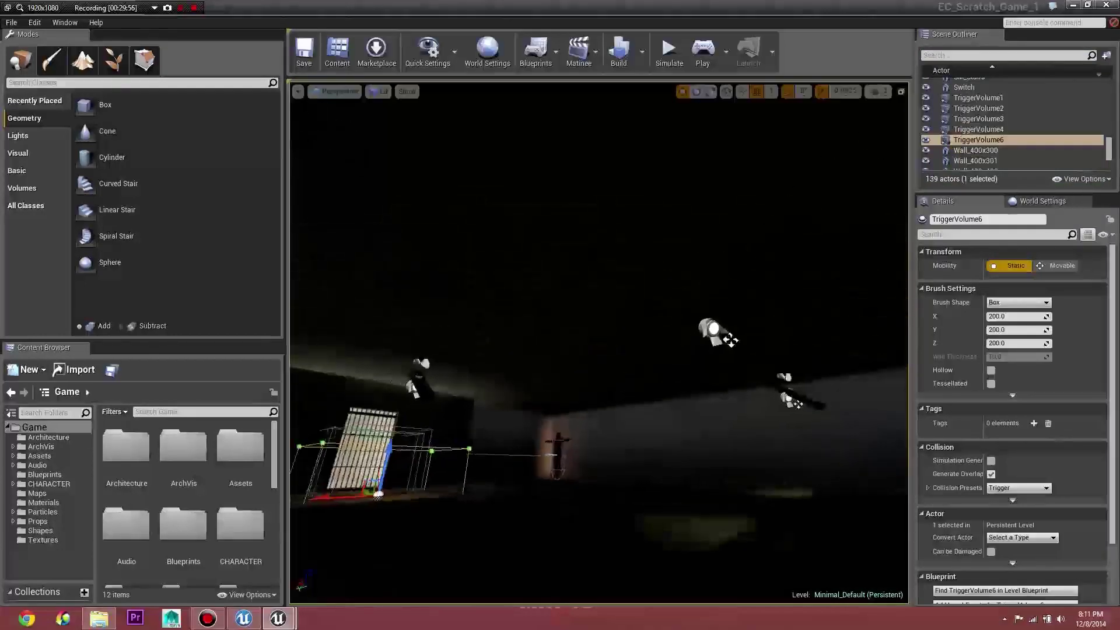
# Approach the T-posed enemy in the corner of the dark room and select the ENEMY1 actor
pyautogui.press('w')
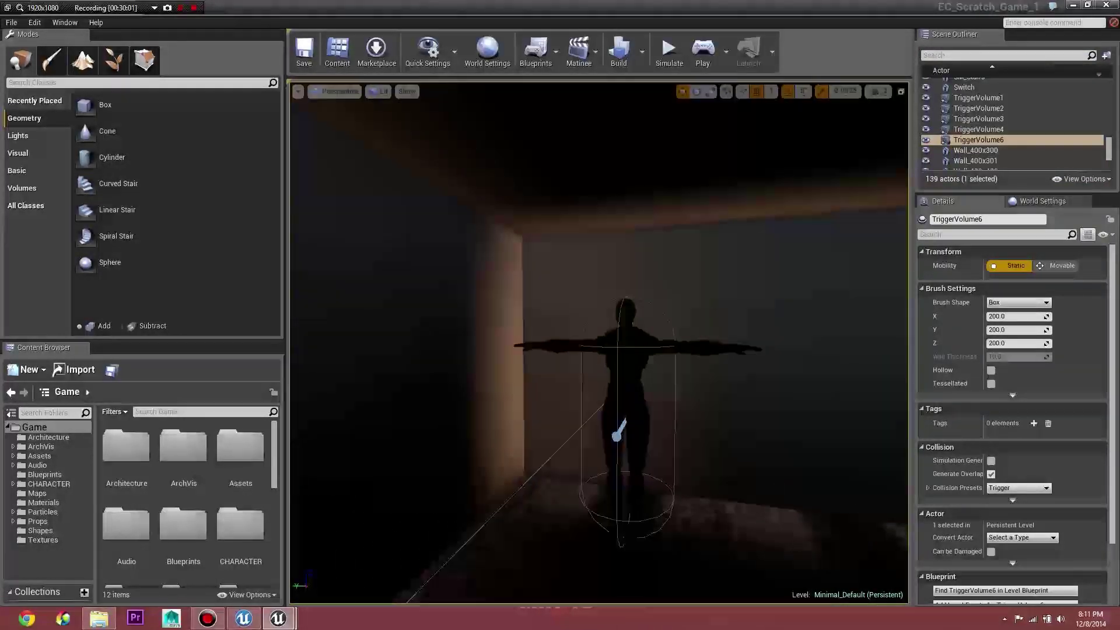
pyautogui.click(624, 380)
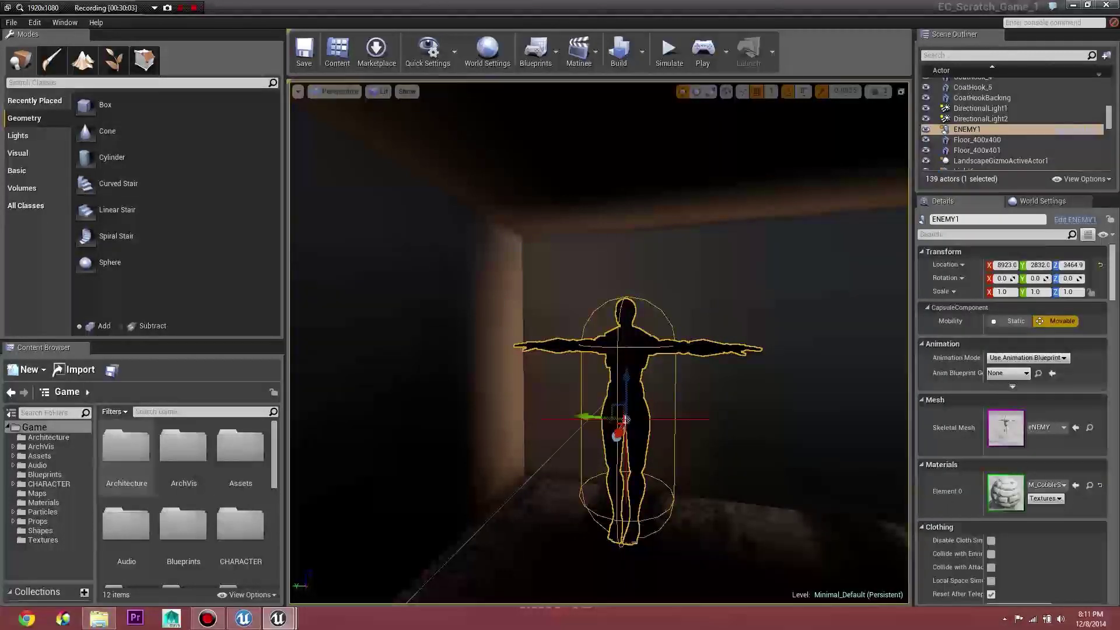
# Create a new folder named Wally_Sounds inside the project's Audio folder
pyautogui.click(37, 465)
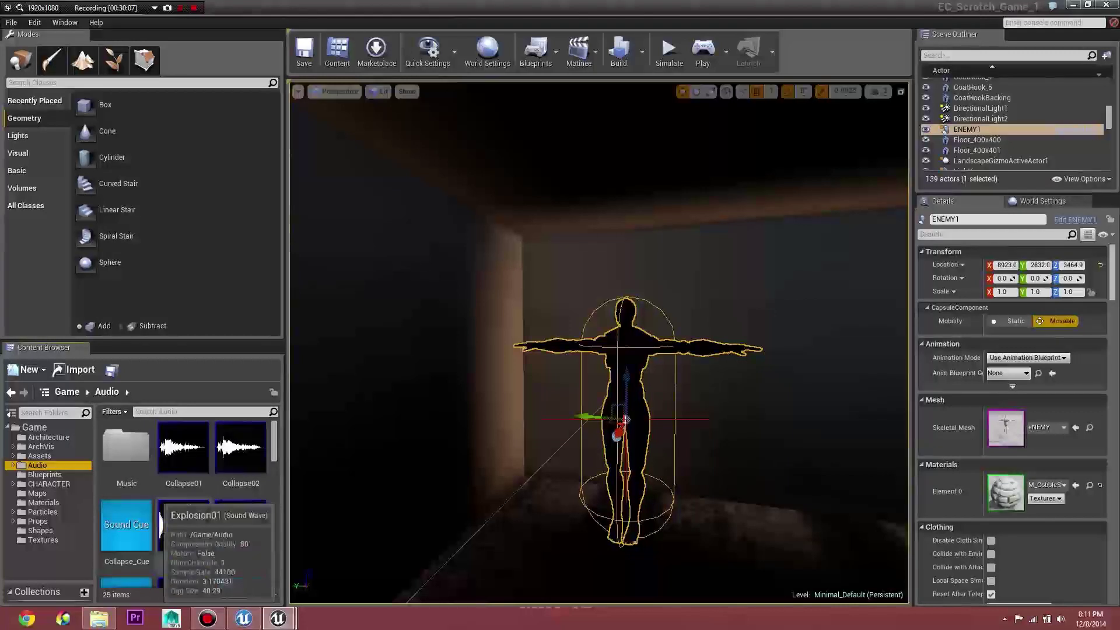
pyautogui.rightClick(47, 465)
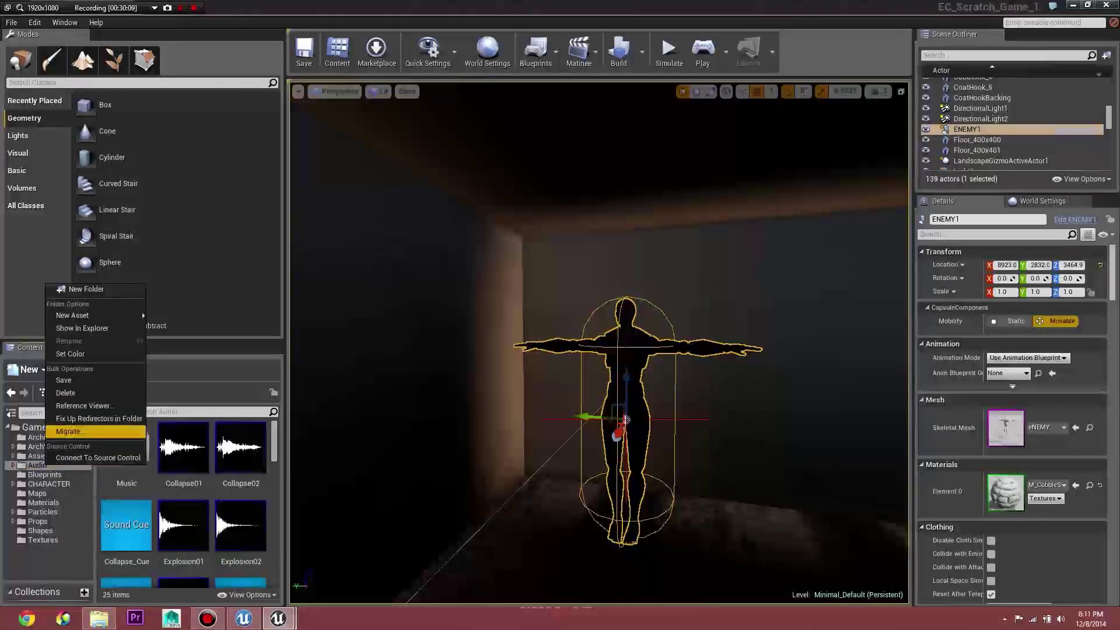
pyautogui.click(85, 289)
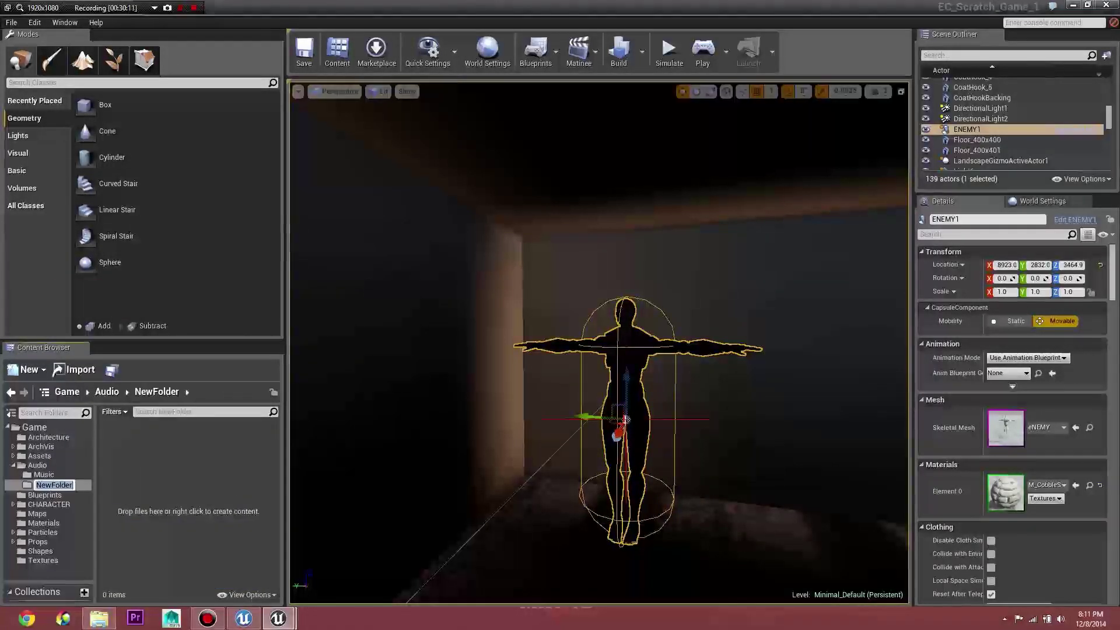
pyautogui.write('Wa')
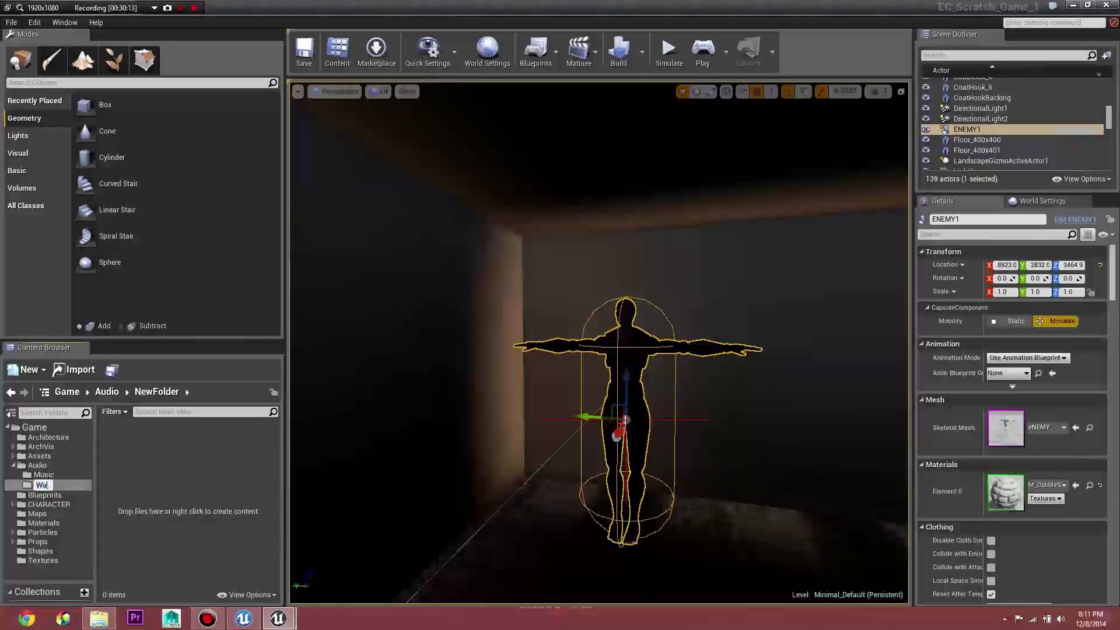
pyautogui.write('lly_Sou')
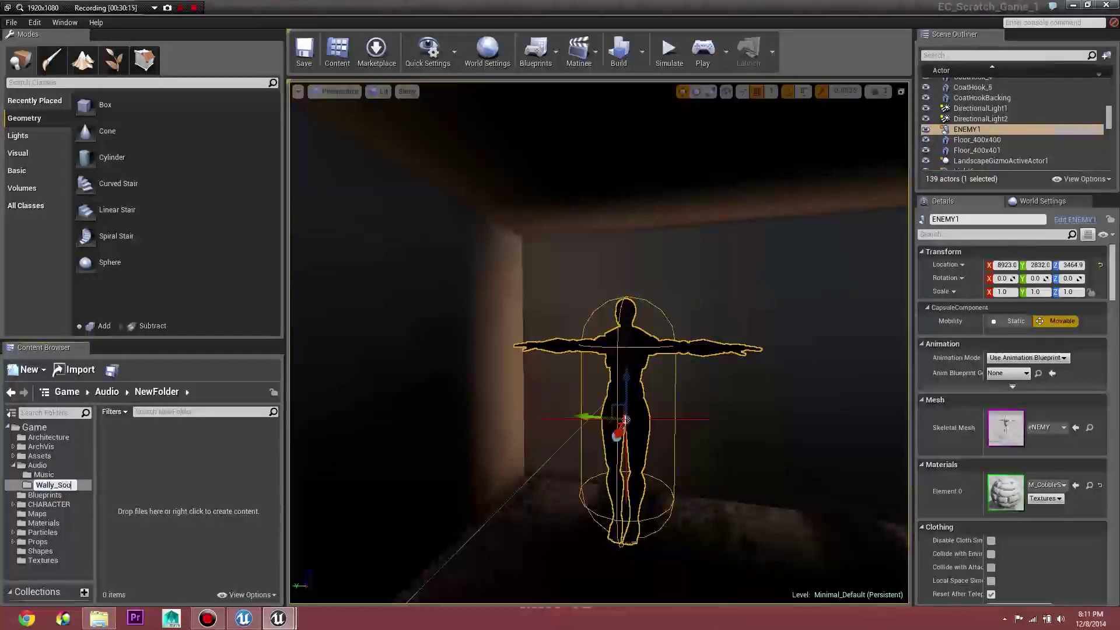
pyautogui.write('nds')
pyautogui.press('Return')
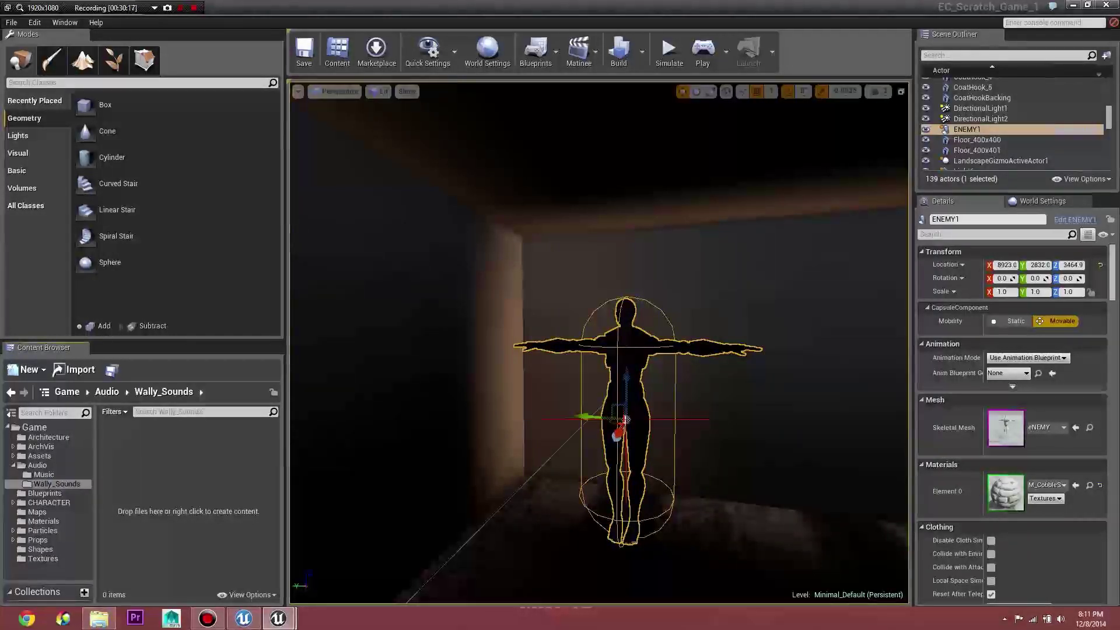
# Import all the WAV files from the Sounds folder on disk into the Wally_Sounds folder
pyautogui.click(98, 618)
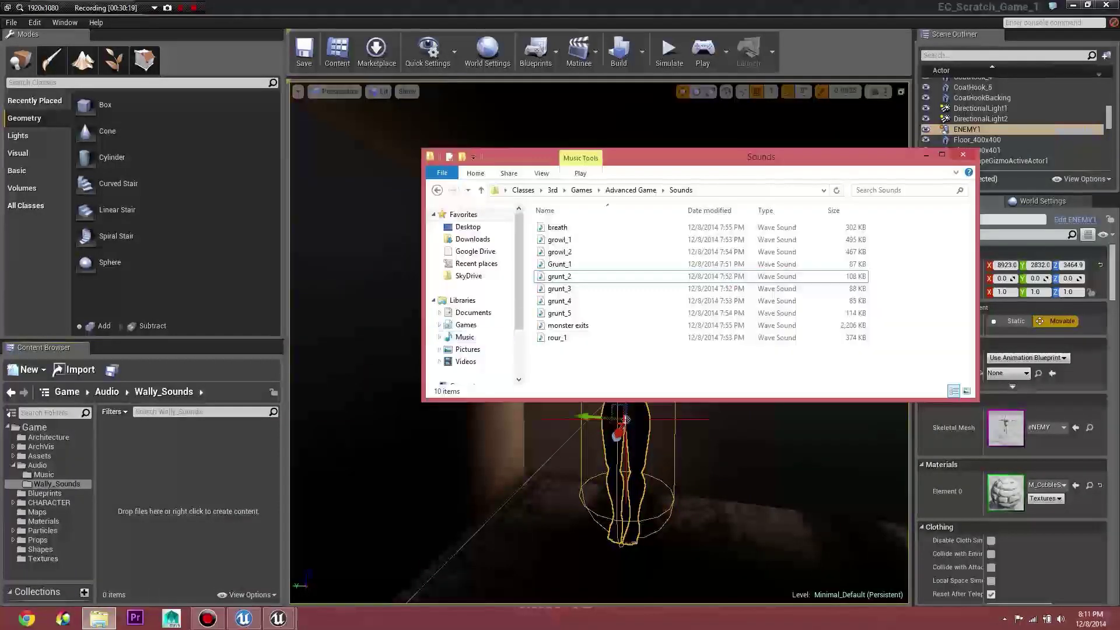
pyautogui.hotkey('ctrl', 'a')
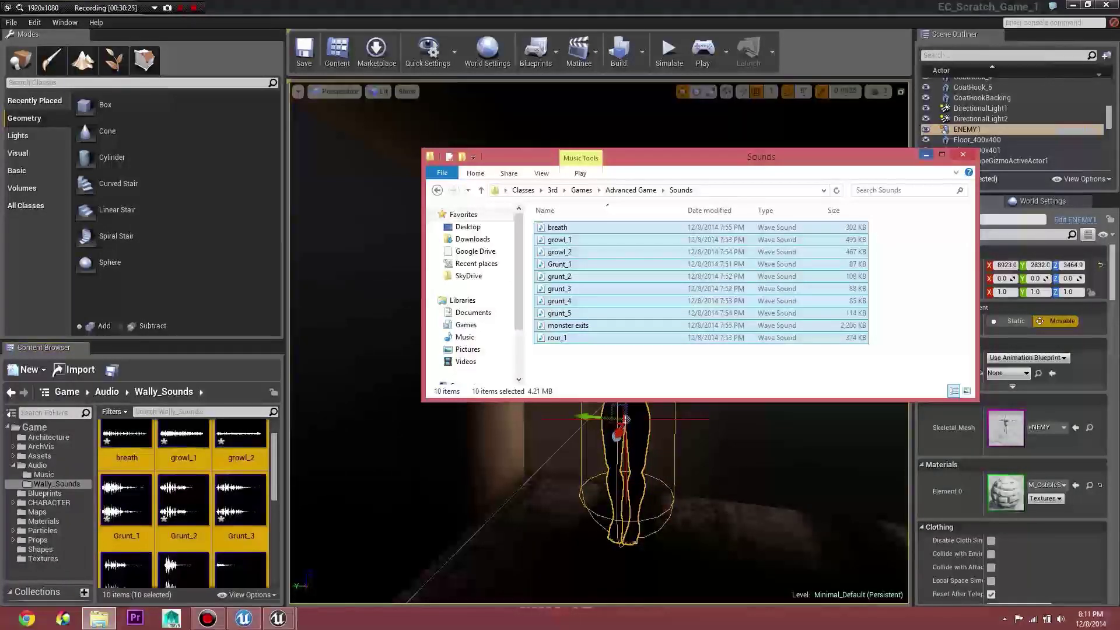
# Select only the imported breath sound and play it as a preview
pyautogui.rightClick(146, 458)
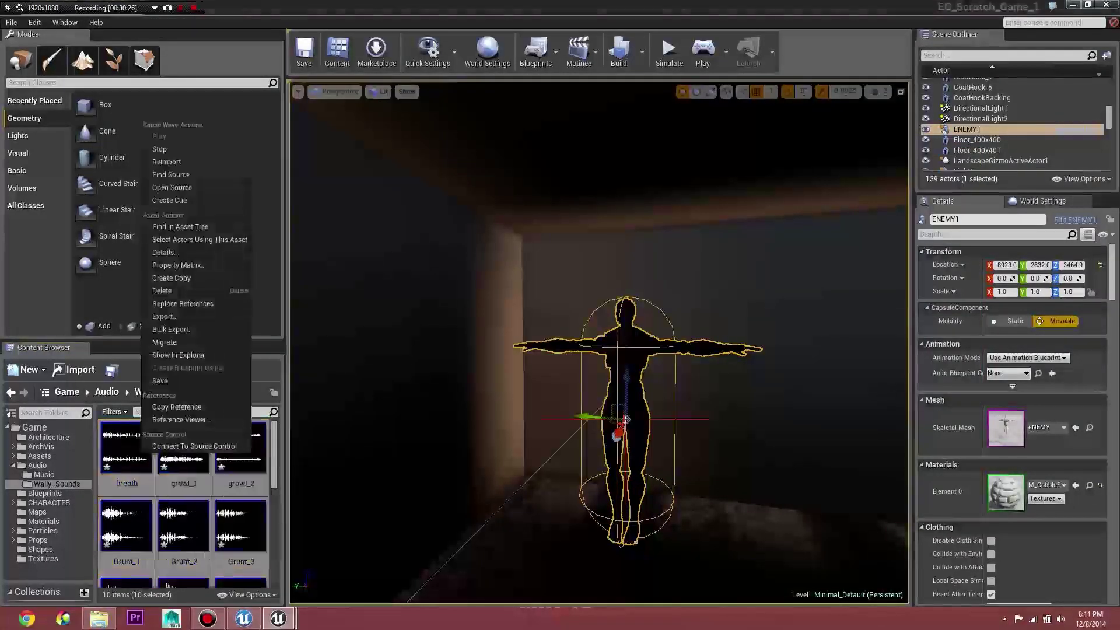
pyautogui.click(142, 479)
pyautogui.click(127, 449)
pyautogui.rightClick(127, 452)
pyautogui.click(164, 135)
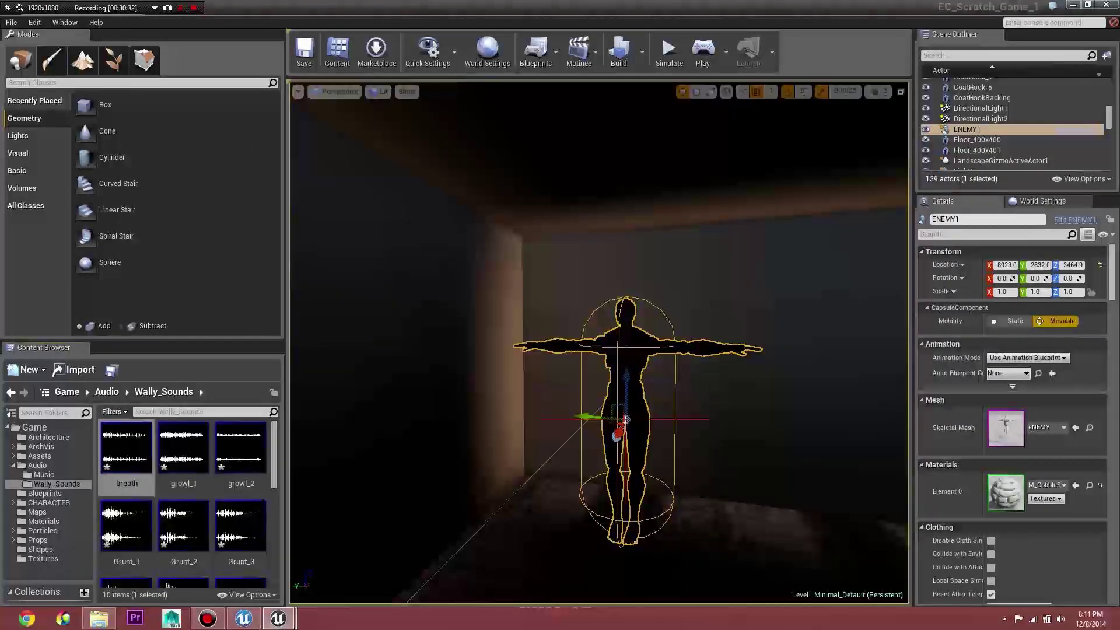
# Create a Sound Cue asset named VariousSounds in the Wally_Sounds folder
pyautogui.scroll(-3, 222, 479)
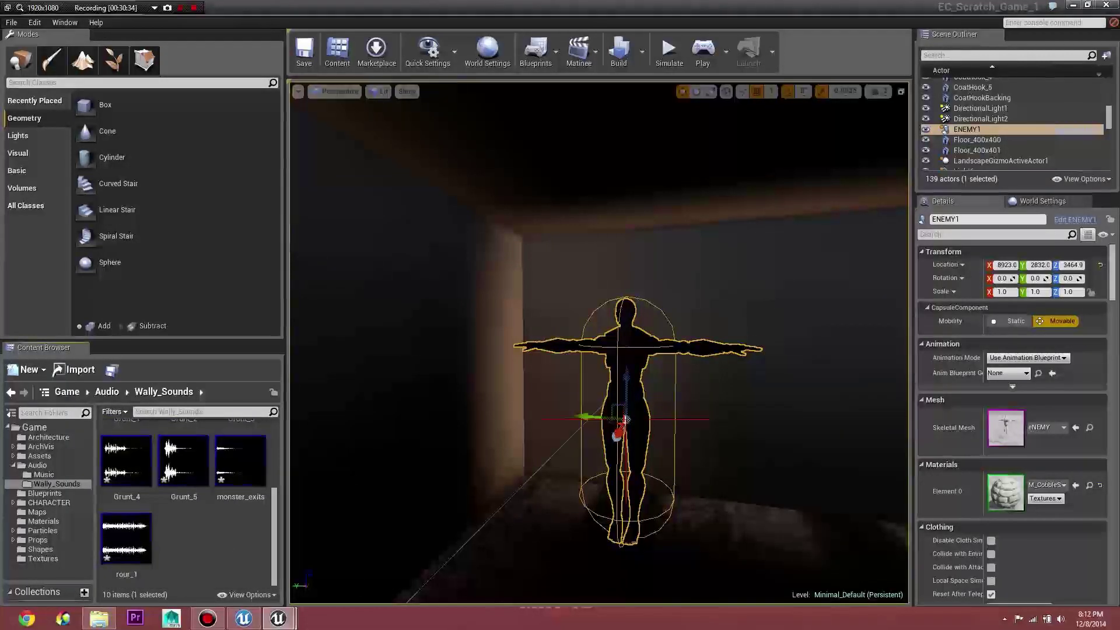
pyautogui.rightClick(215, 522)
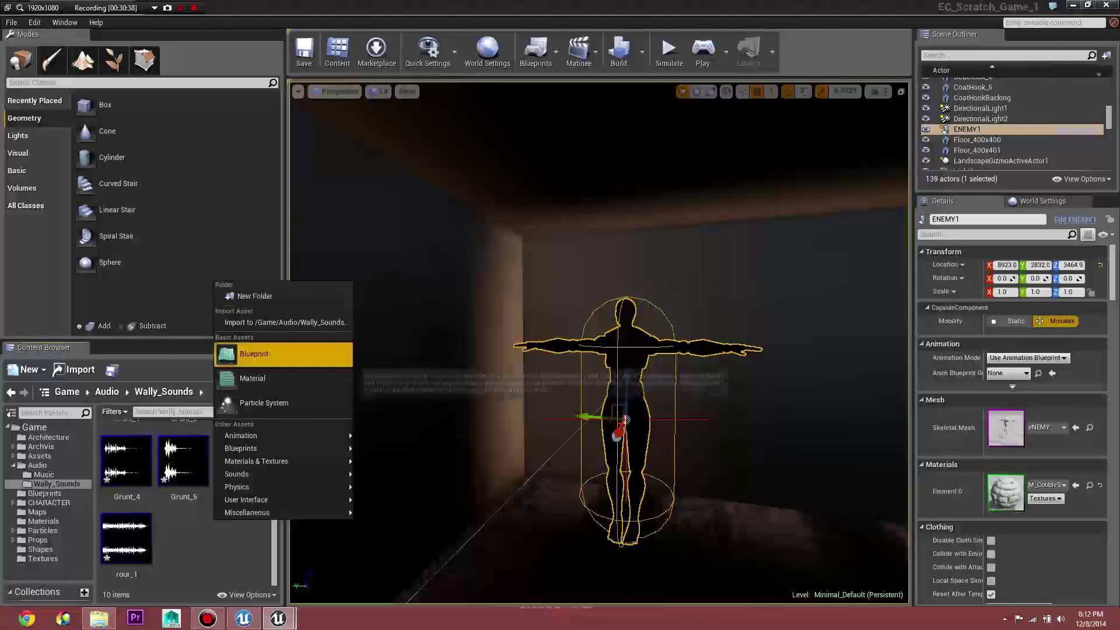
pyautogui.moveTo(257, 448)
pyautogui.rightClick(56, 483)
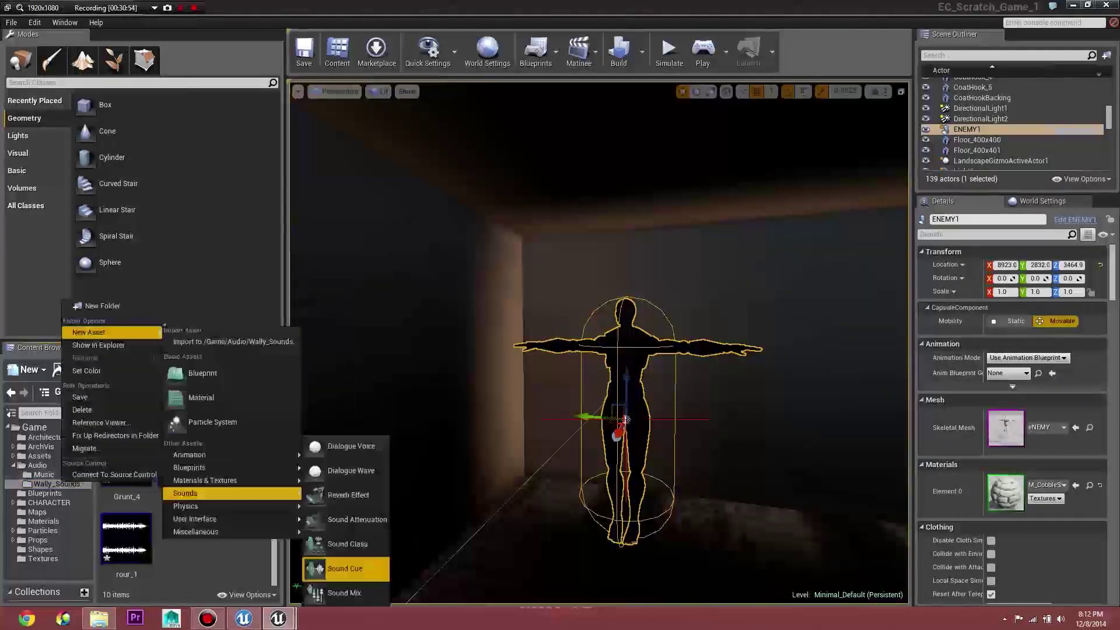
pyautogui.click(344, 568)
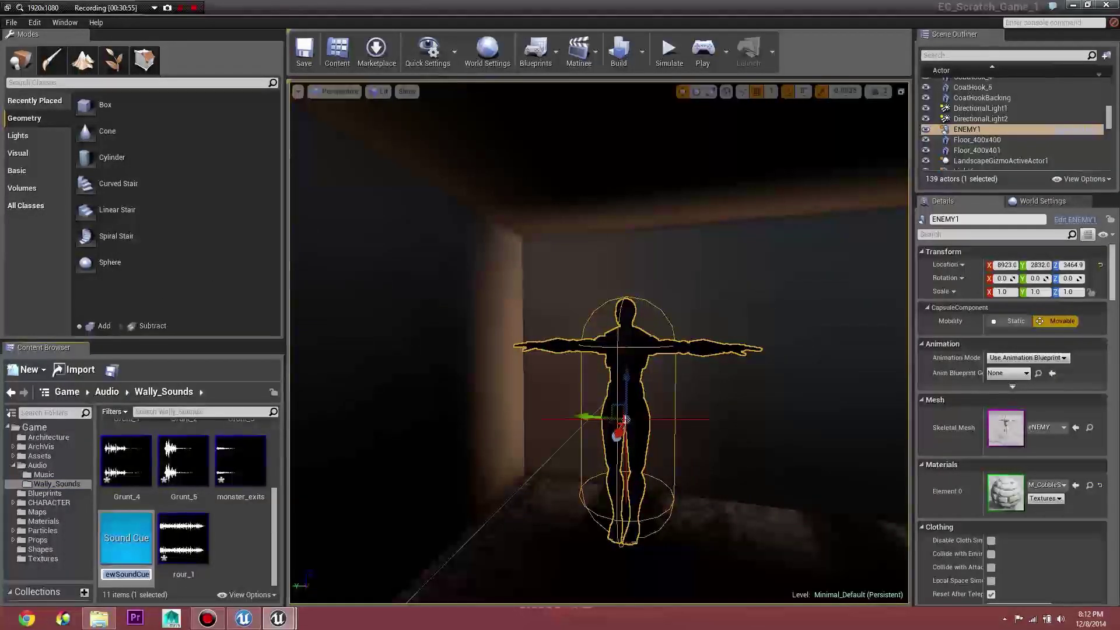
pyautogui.write('VariousSounds')
pyautogui.press('Return')
# Open the VariousSounds cue, enlarge its editor window beside the assets and shift the Output node to the right
pyautogui.doubleClick(183, 542)
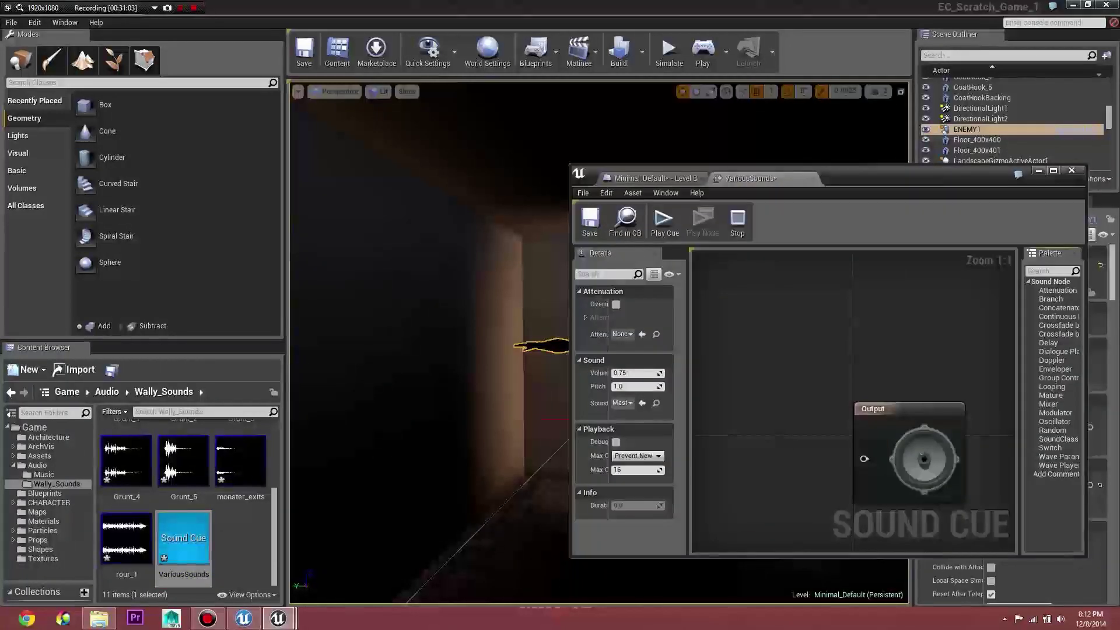
pyautogui.moveTo(887, 174); pyautogui.dragTo(752, 137)
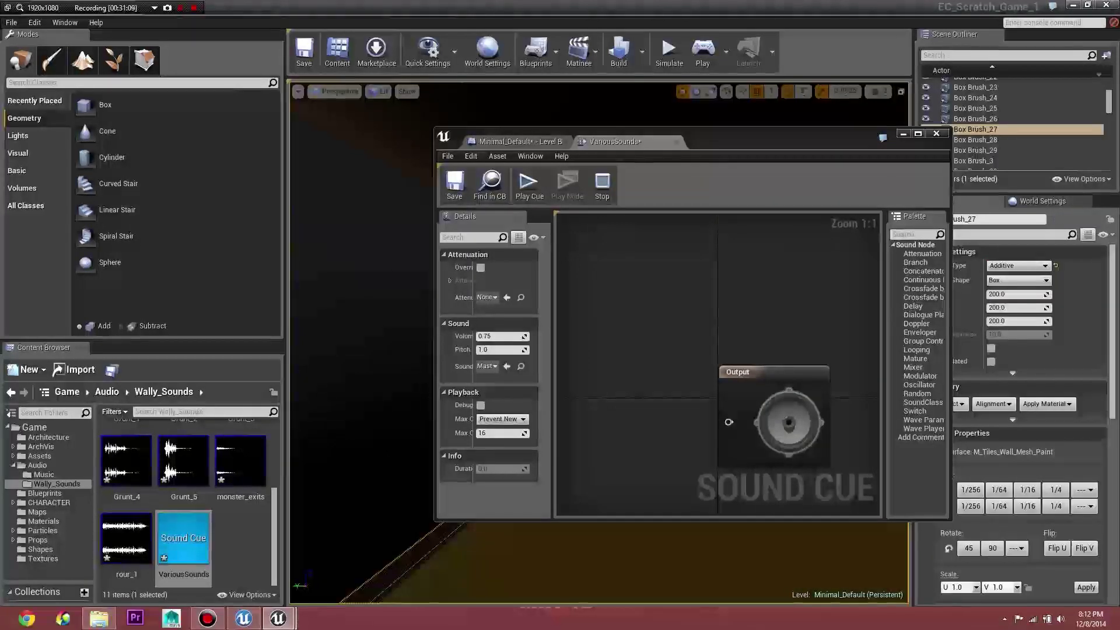
pyautogui.moveTo(693, 520); pyautogui.dragTo(693, 606)
pyautogui.moveTo(435, 380); pyautogui.dragTo(316, 379)
pyautogui.moveTo(694, 377); pyautogui.dragTo(778, 316)
# Add Grunt_1 to Grunt_5, rour_1, growl_1, growl_2 and breath to the VariousSounds graph as wave players
pyautogui.click(240, 537)
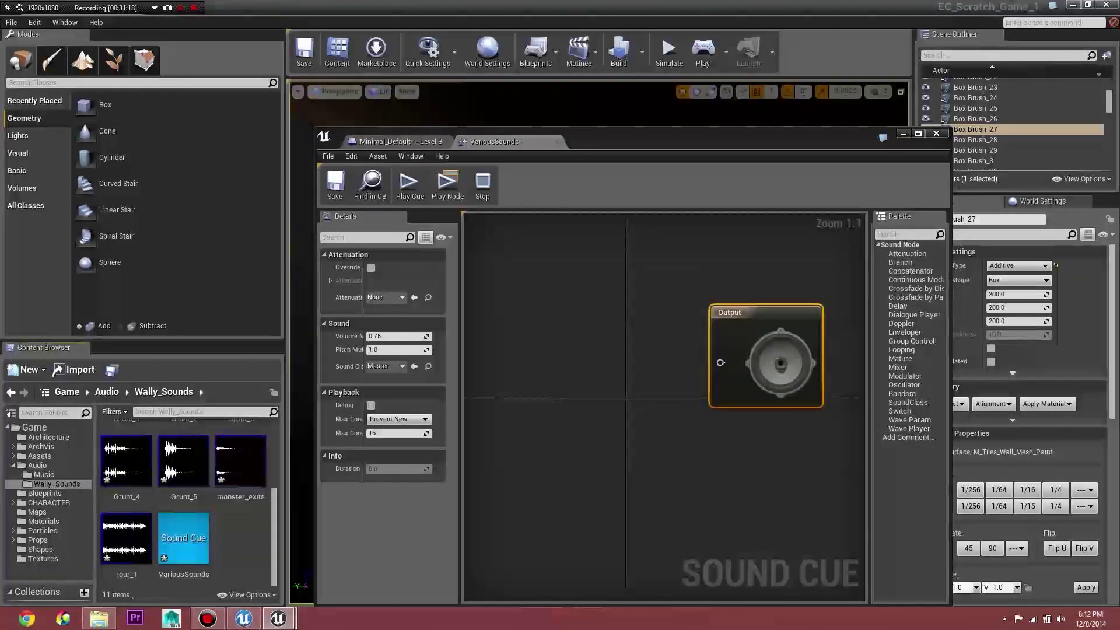
pyautogui.click(126, 536)
pyautogui.keyDown('ctrl'); pyautogui.click(184, 460); pyautogui.keyUp('ctrl')
pyautogui.keyDown('ctrl'); pyautogui.click(134, 472); pyautogui.keyUp('ctrl')
pyautogui.scroll(2, 184, 489)
pyautogui.keyDown('ctrl'); pyautogui.click(230, 482); pyautogui.keyUp('ctrl')
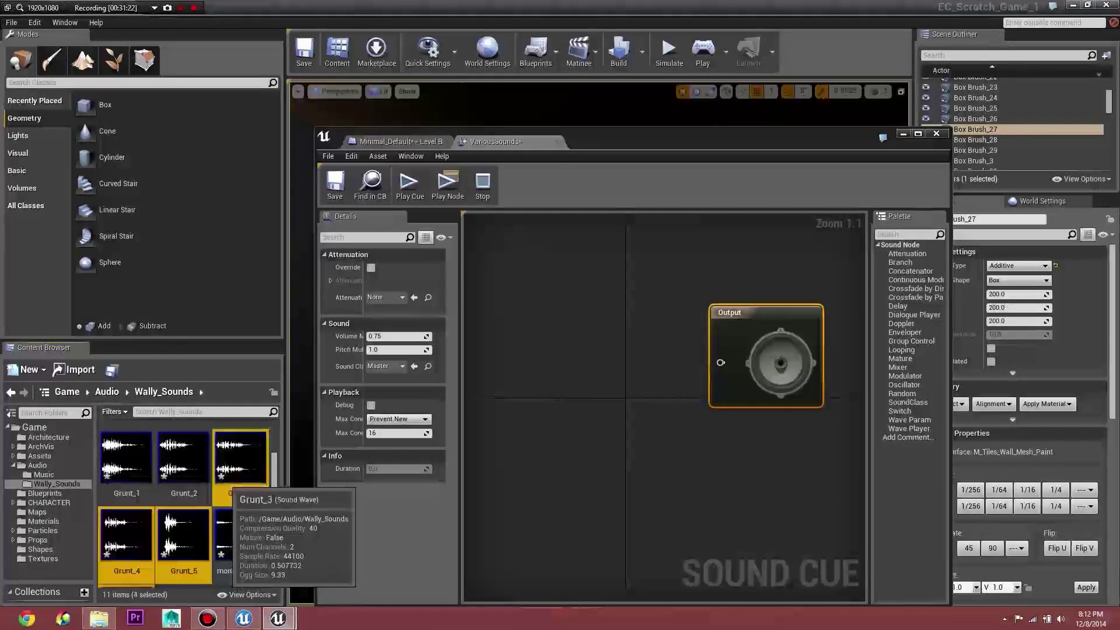
pyautogui.keyDown('ctrl'); pyautogui.click(125, 460); pyautogui.keyUp('ctrl')
pyautogui.keyDown('ctrl'); pyautogui.click(183, 461); pyautogui.keyUp('ctrl')
pyautogui.scroll(1, 184, 493)
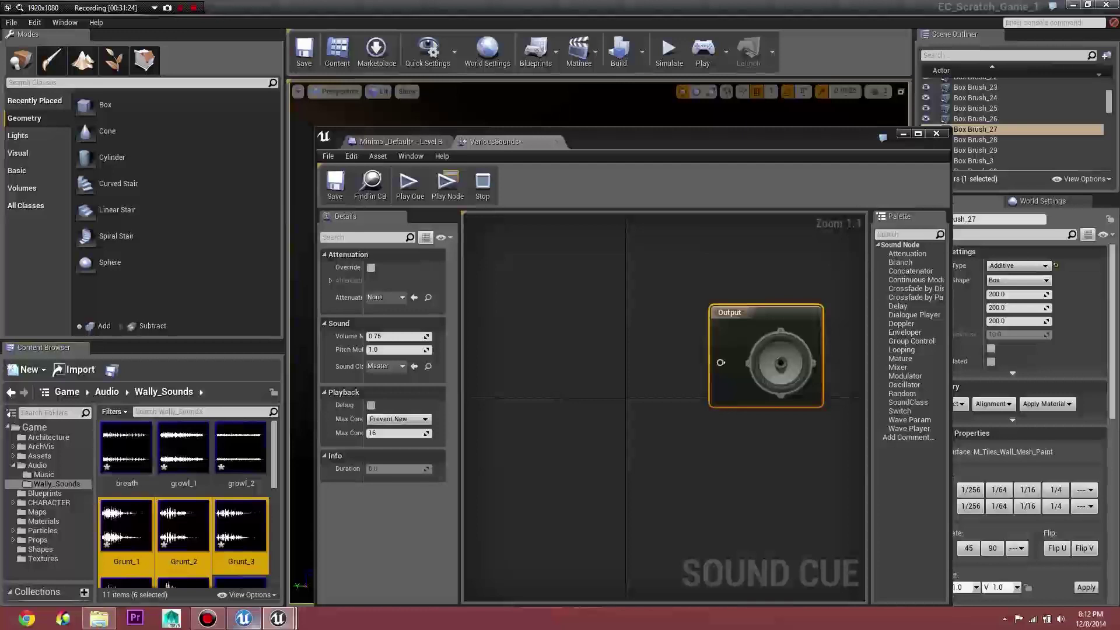
pyautogui.keyDown('ctrl'); pyautogui.click(239, 449); pyautogui.keyUp('ctrl')
pyautogui.keyDown('ctrl'); pyautogui.click(183, 449); pyautogui.keyUp('ctrl')
pyautogui.keyDown('ctrl'); pyautogui.click(125, 449); pyautogui.keyUp('ctrl')
pyautogui.moveTo(125, 449); pyautogui.dragTo(560, 338)
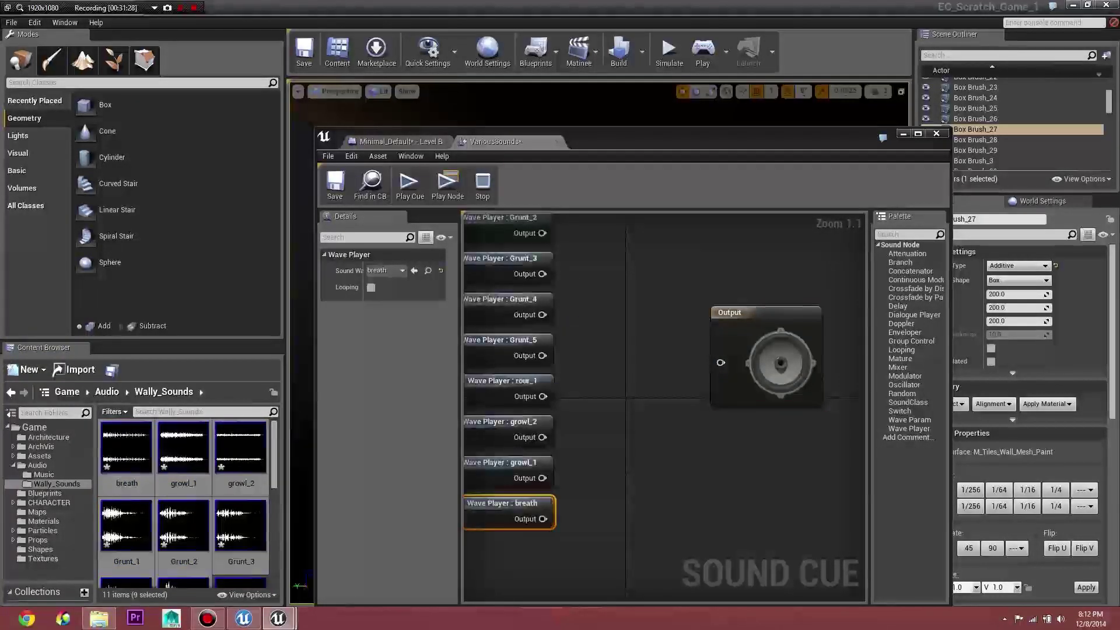
# Maximize the Sound Cue editor and bring all the wave player nodes and the Output node into view
pyautogui.click(918, 134)
pyautogui.moveTo(380, 325); pyautogui.dragTo(503, 475, button='right')
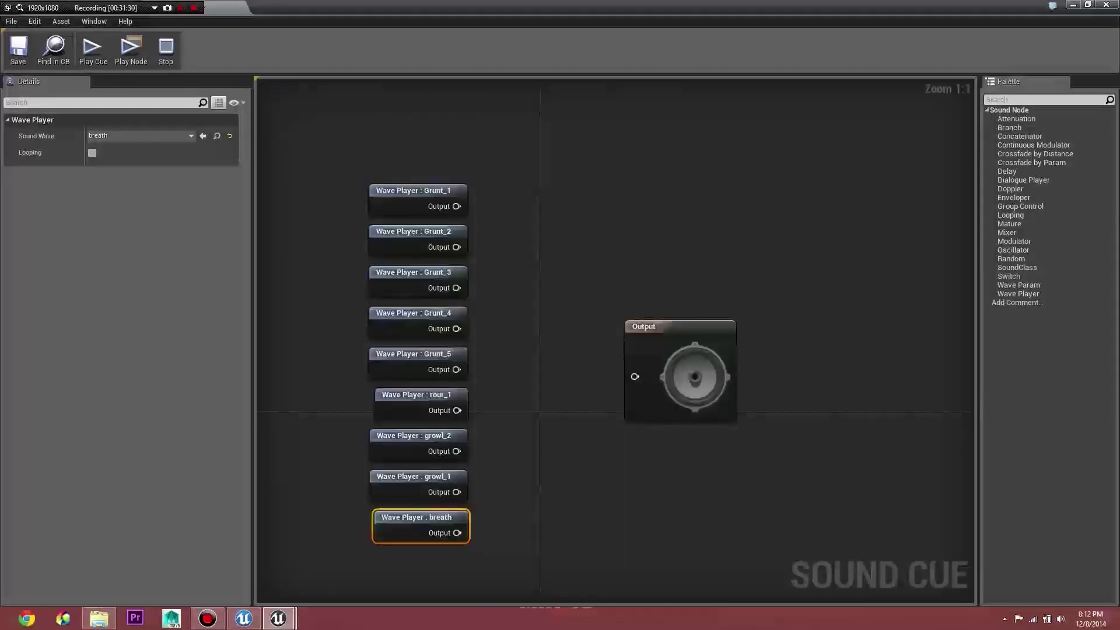
pyautogui.click(503, 474)
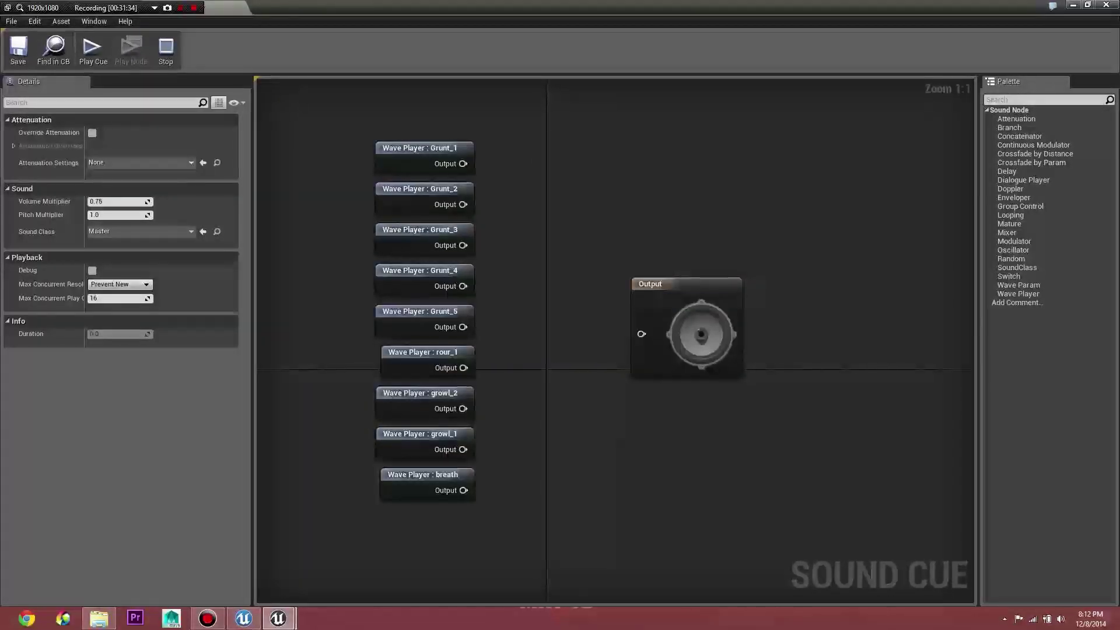
# Shift the Output node farther from the wave players and audition individual nodes such as growl_2, Grunt_2, Grunt_3 and rour_1
pyautogui.moveTo(700, 318); pyautogui.dragTo(756, 298)
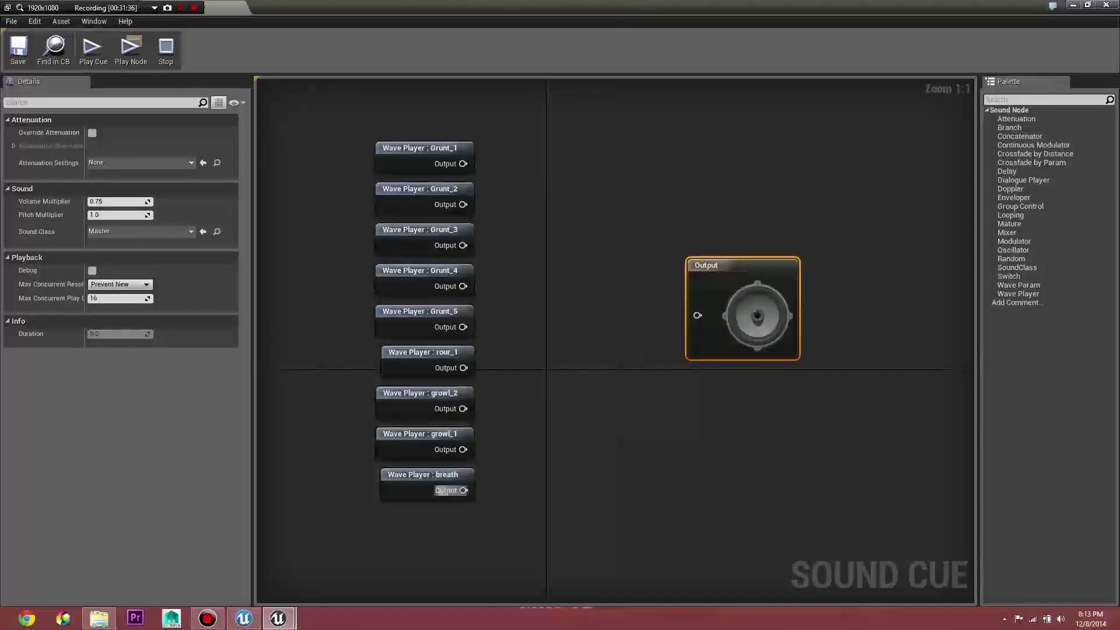
pyautogui.click(460, 488)
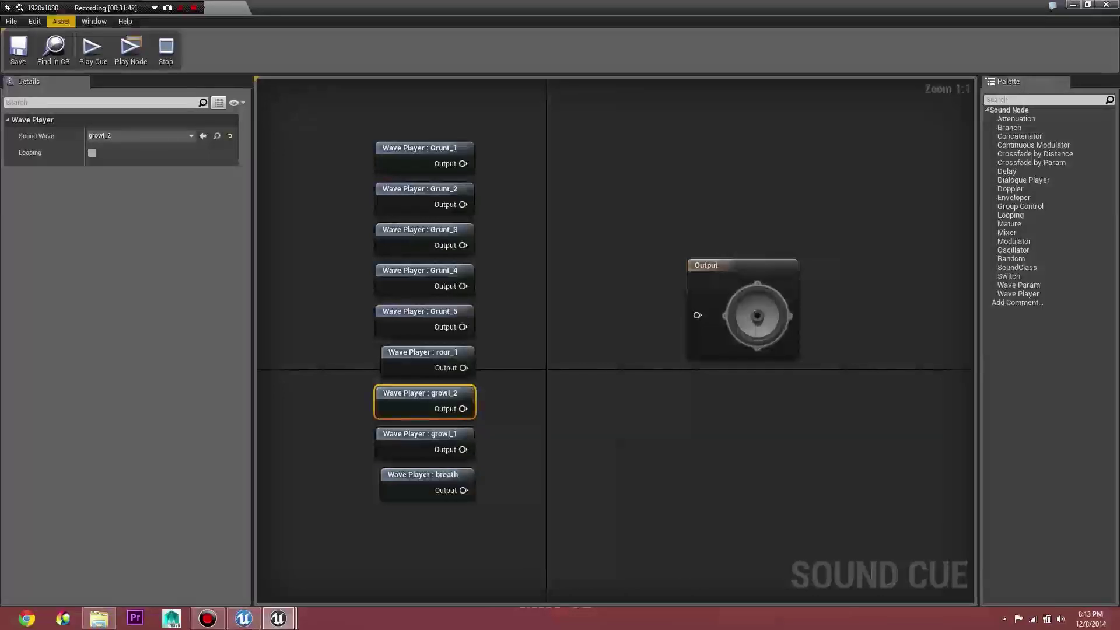
pyautogui.click(93, 51)
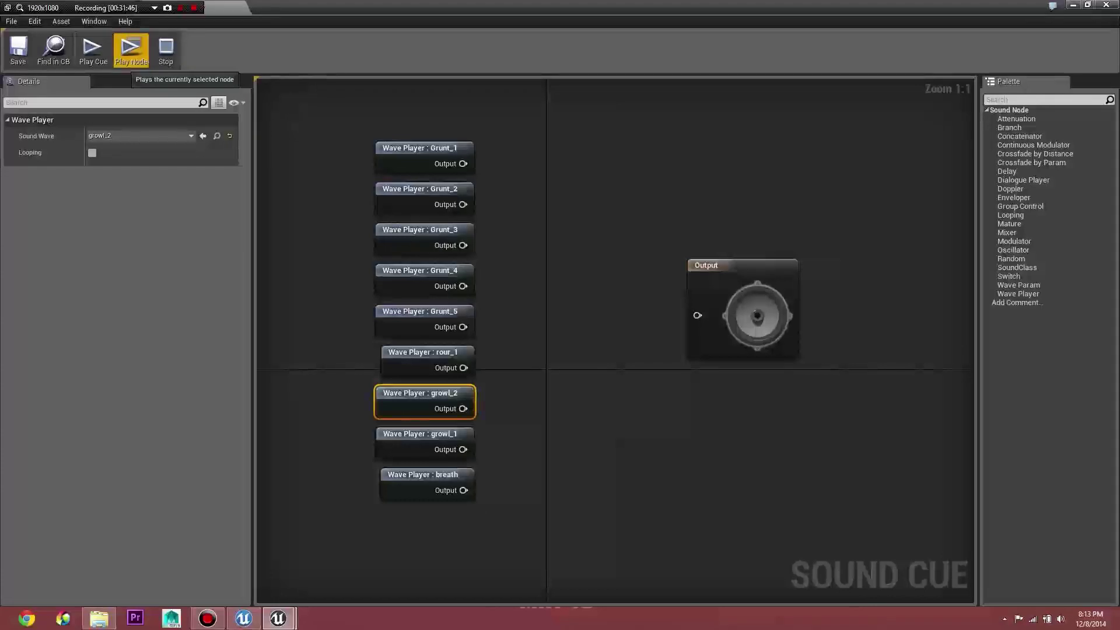
pyautogui.click(420, 193)
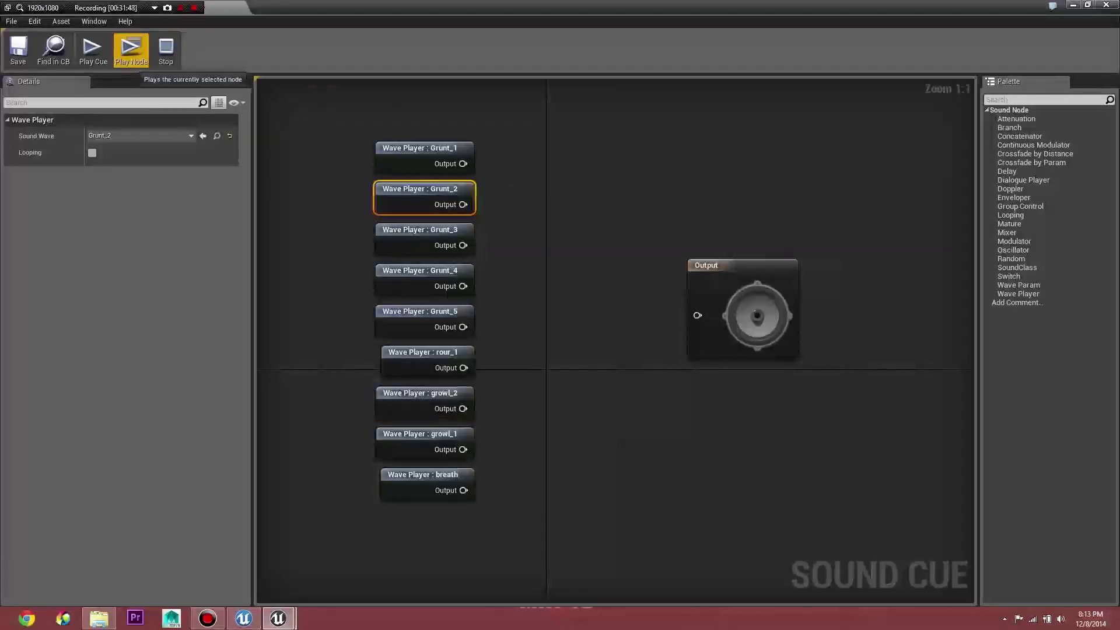
pyautogui.click(420, 233)
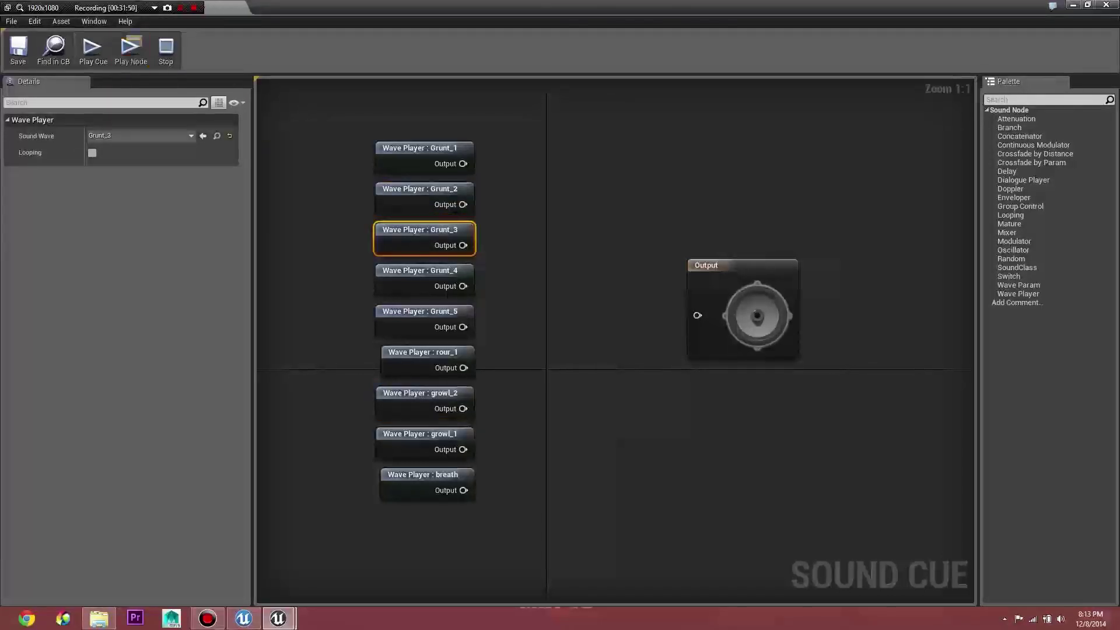
pyautogui.click(423, 357)
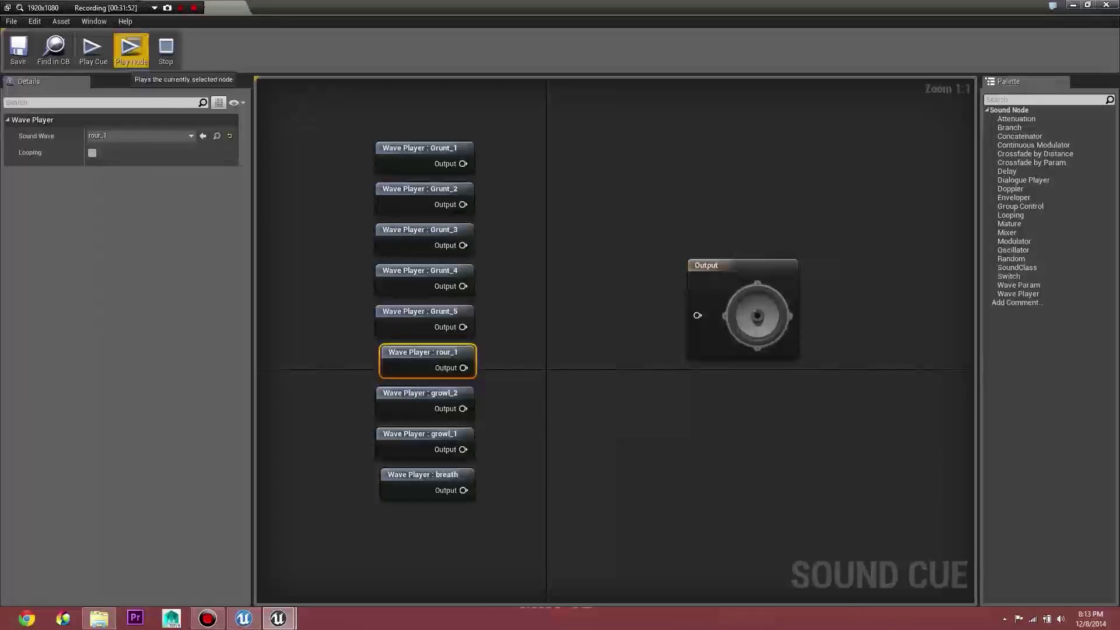
pyautogui.click(131, 49)
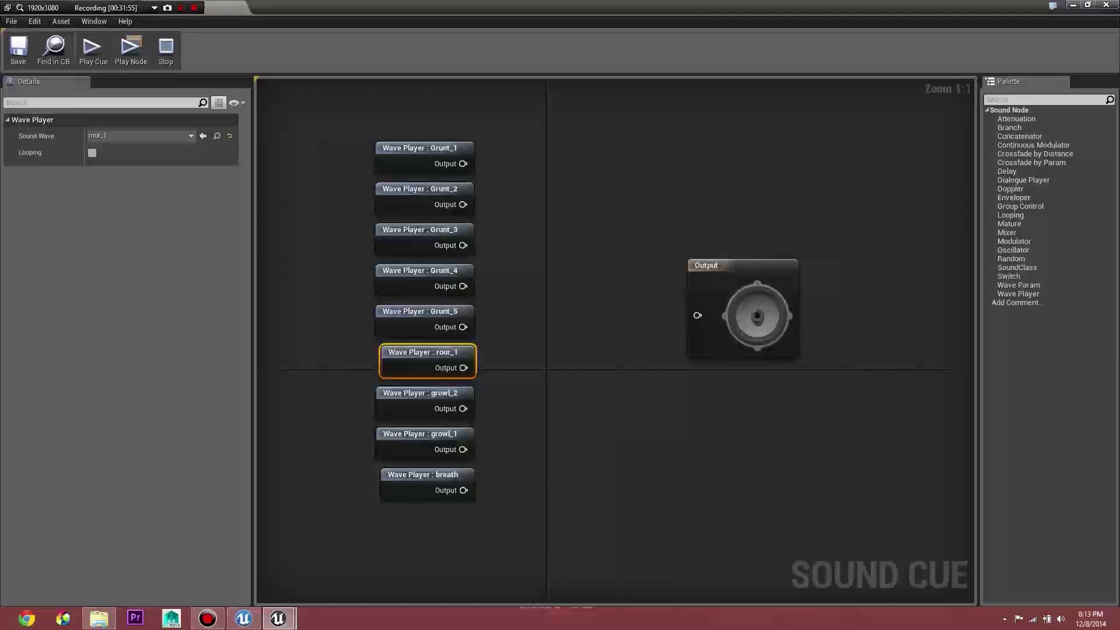
# Delete the rour_1 and breath wave players and move growl_2 and growl_1 up beneath Grunt_5
pyautogui.press('Delete')
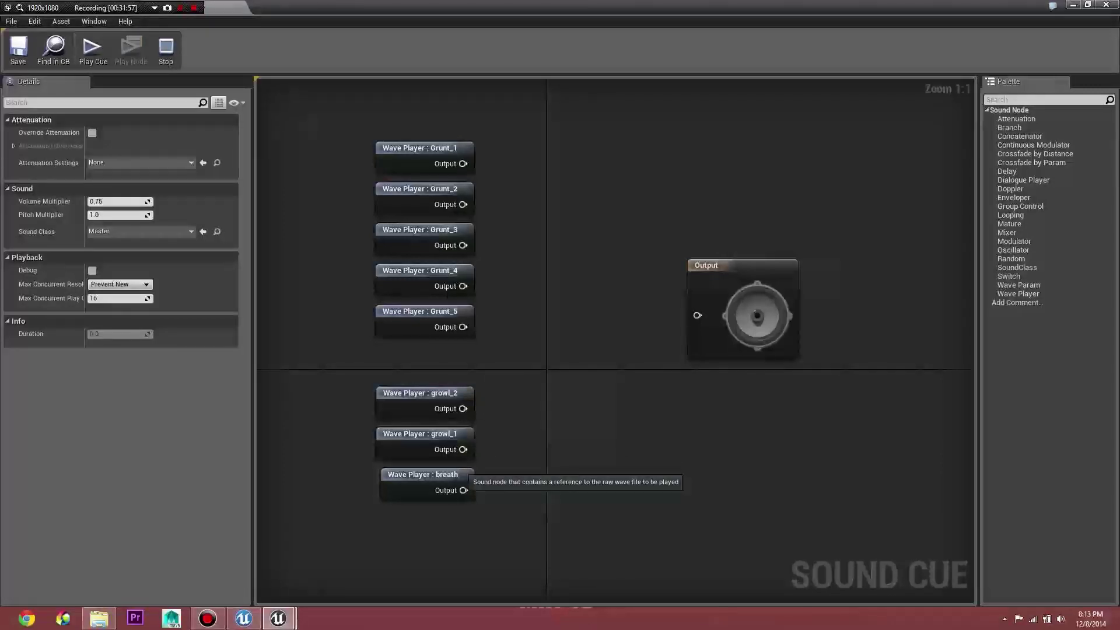
pyautogui.click(464, 471)
pyautogui.press('Delete')
pyautogui.moveTo(467, 474); pyautogui.dragTo(447, 408)
pyautogui.moveTo(428, 401); pyautogui.dragTo(450, 366)
pyautogui.click(501, 373)
pyautogui.moveTo(454, 458); pyautogui.dragTo(458, 396)
pyautogui.click(502, 396)
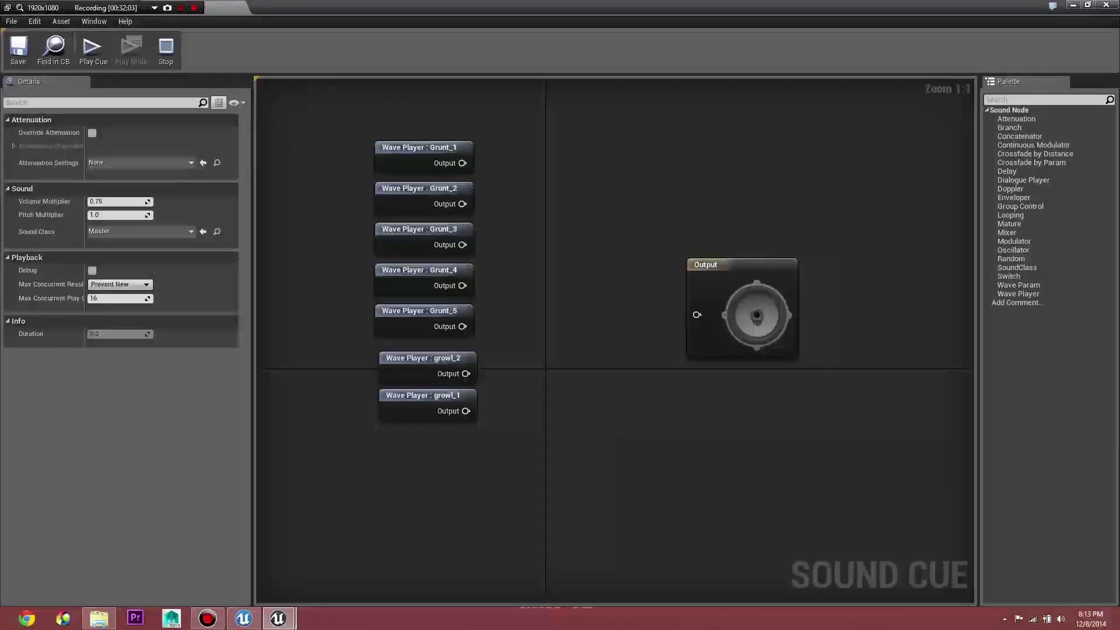
# Add a Random node between the wave players and Output, and expand it to nine inputs
pyautogui.rightClick(521, 221)
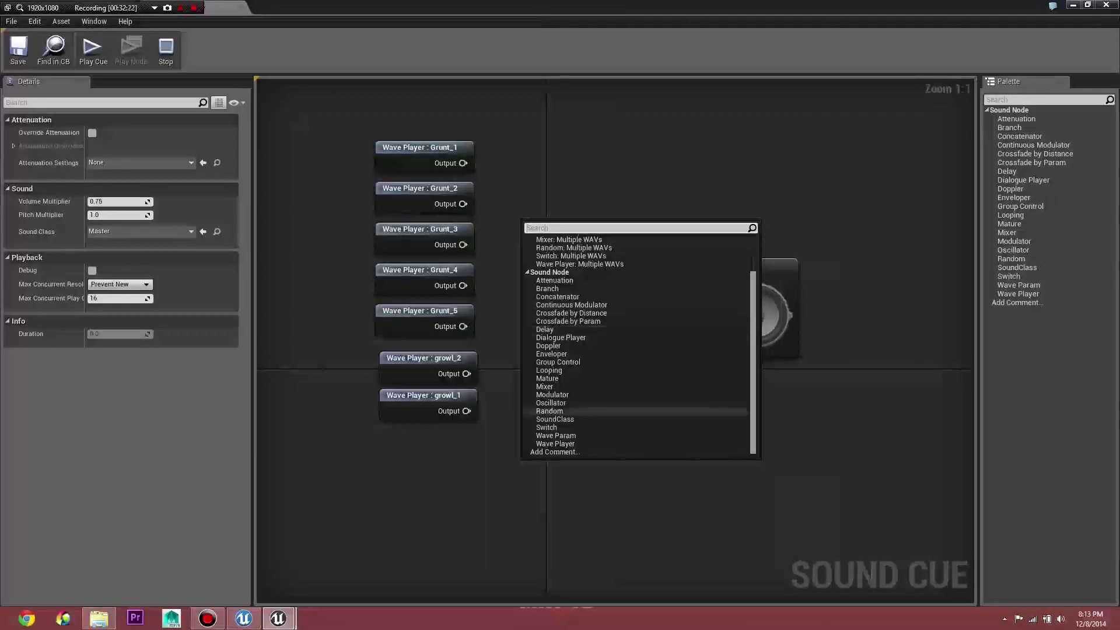
pyautogui.click(549, 411)
pyautogui.moveTo(578, 225); pyautogui.dragTo(576, 216)
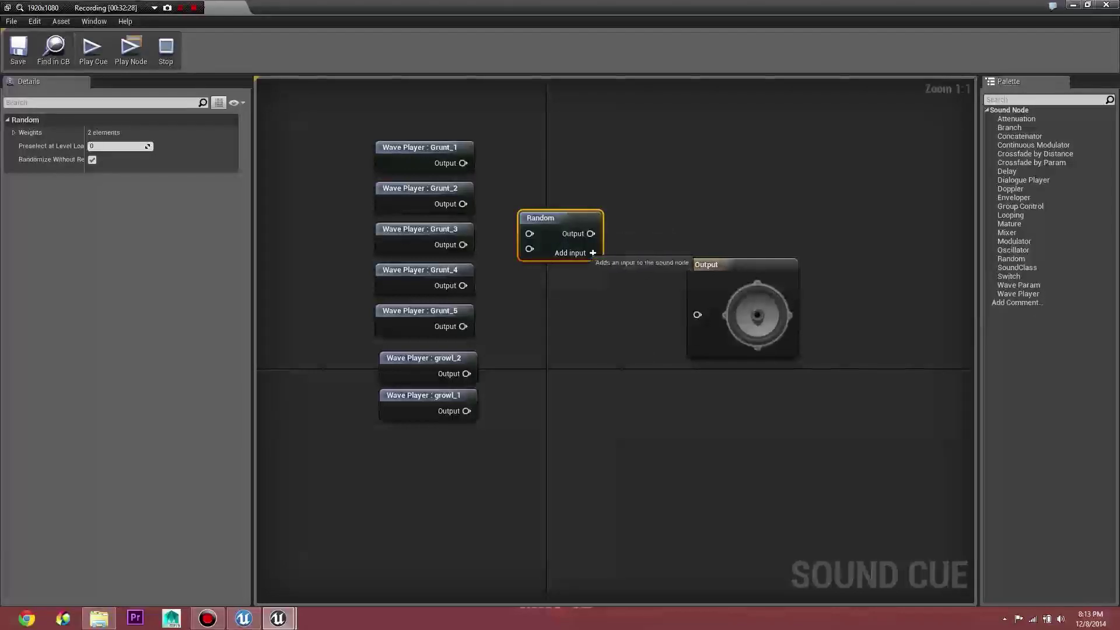
pyautogui.click(593, 252)
pyautogui.click(593, 252)
pyautogui.click(593, 252)
pyautogui.click(592, 253)
pyautogui.click(593, 252)
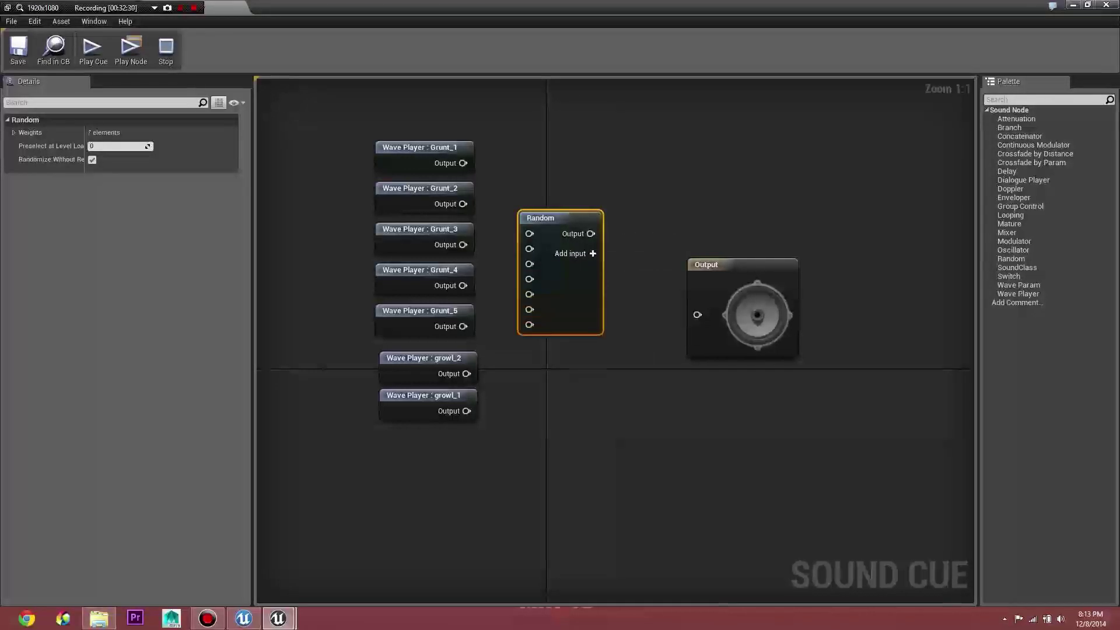
pyautogui.click(593, 253)
pyautogui.click(592, 253)
# Space out the Random and Output nodes, wire Grunt_1 to Grunt_5, growl_2 and growl_1 into Random, and connect Random to Output
pyautogui.moveTo(716, 264); pyautogui.dragTo(744, 237)
pyautogui.moveTo(578, 351); pyautogui.dragTo(596, 370)
pyautogui.moveTo(463, 163); pyautogui.dragTo(548, 253)
pyautogui.moveTo(464, 204); pyautogui.dragTo(548, 268)
pyautogui.moveTo(477, 251); pyautogui.dragTo(549, 282)
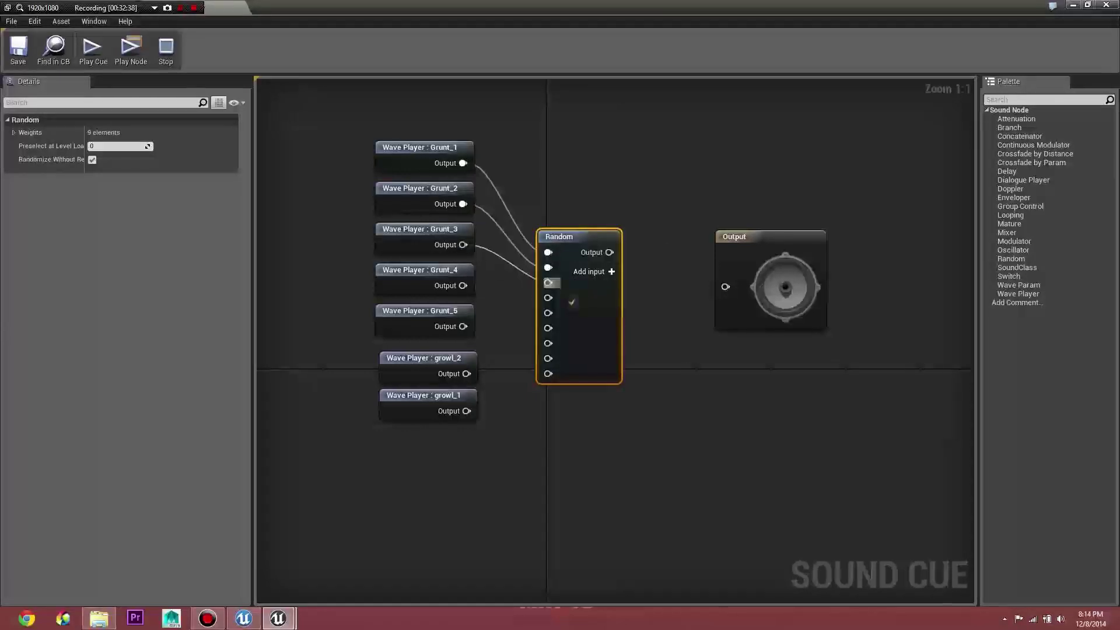
pyautogui.moveTo(463, 286); pyautogui.dragTo(548, 311)
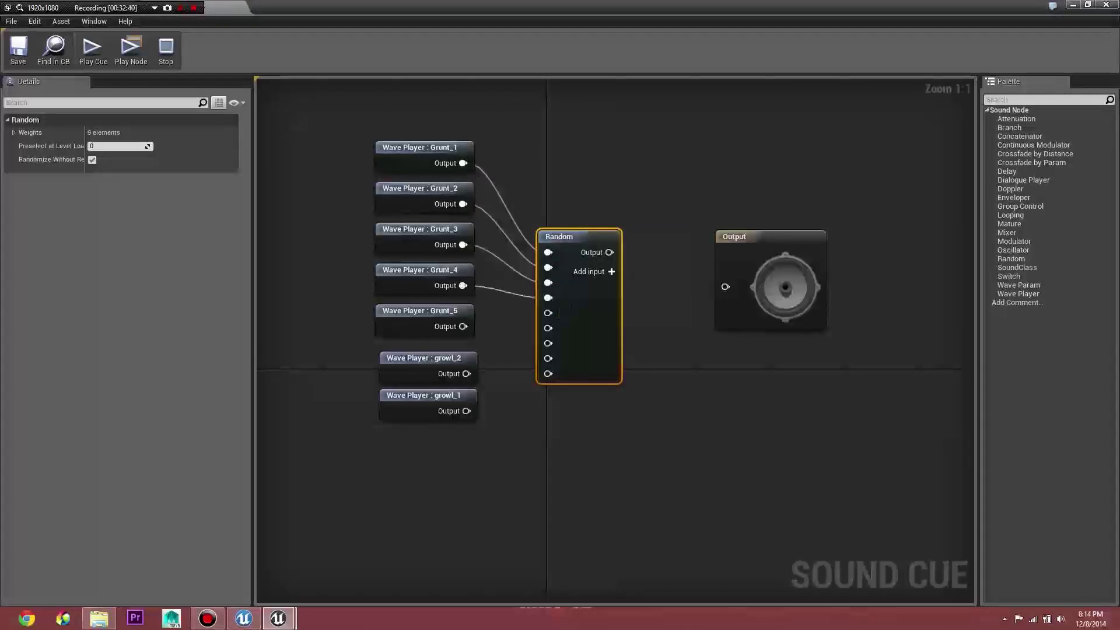
pyautogui.moveTo(463, 326); pyautogui.dragTo(545, 330)
pyautogui.moveTo(466, 374); pyautogui.dragTo(548, 328)
pyautogui.moveTo(467, 410); pyautogui.dragTo(551, 346)
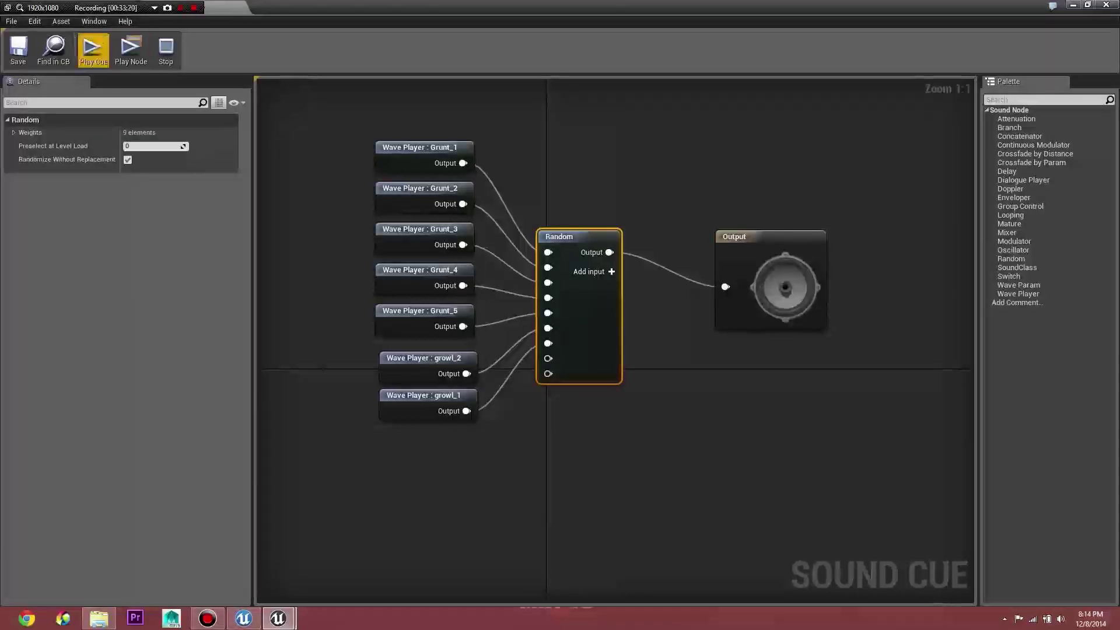
# Play the cue repeatedly to audition the random selection, toggle Randomize Without Replacement on the Random node and play it again
pyautogui.click(94, 50)
pyautogui.click(93, 49)
pyautogui.click(93, 50)
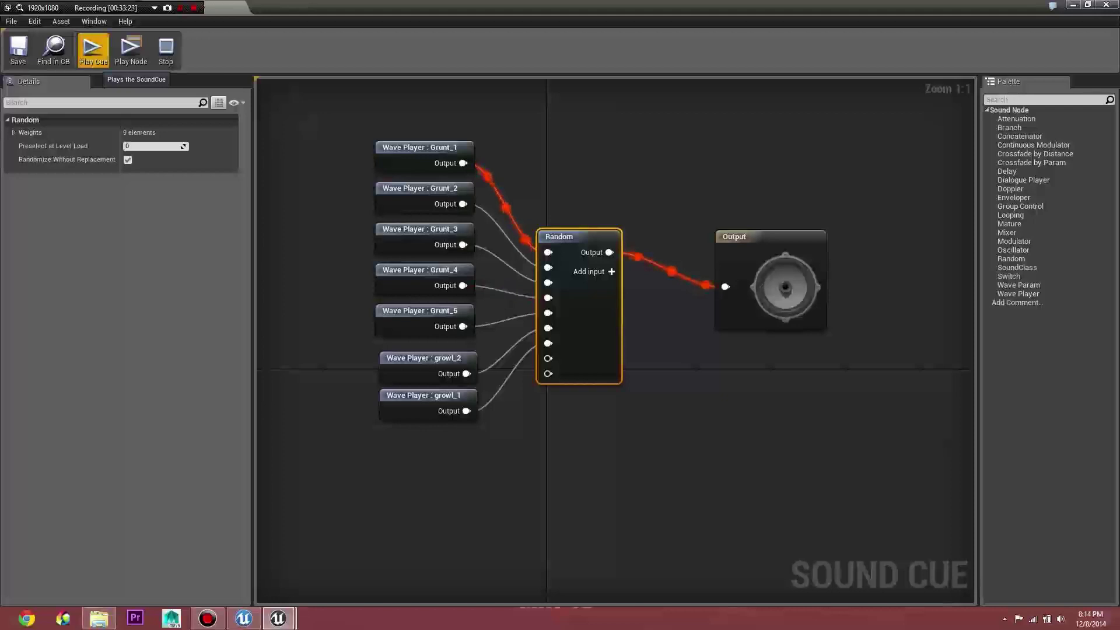
pyautogui.click(94, 50)
pyautogui.click(93, 50)
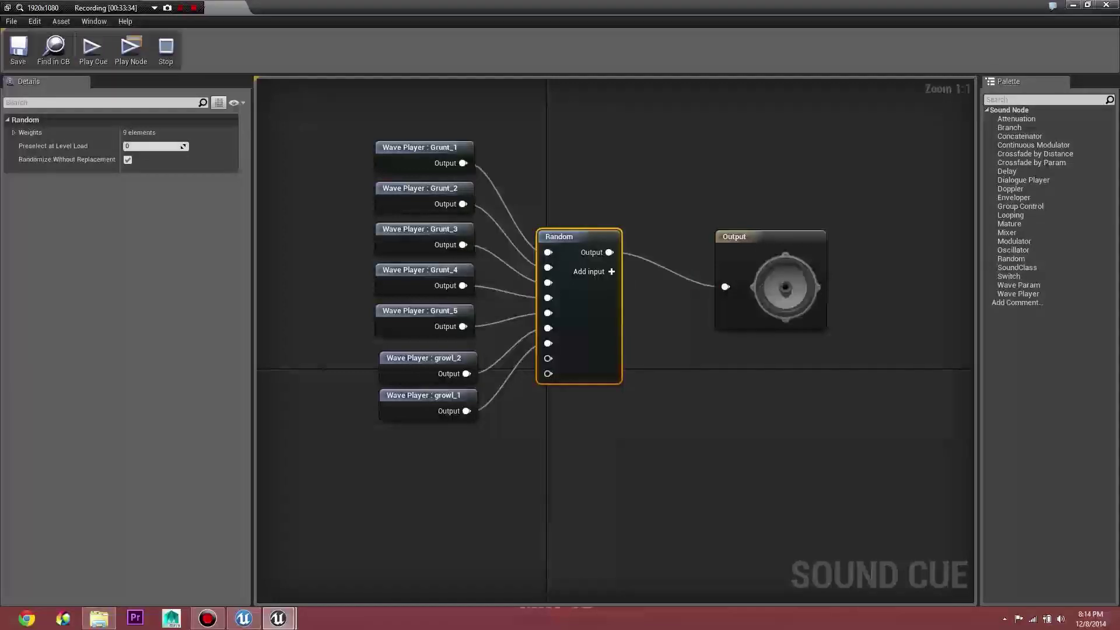
pyautogui.click(128, 160)
pyautogui.click(92, 49)
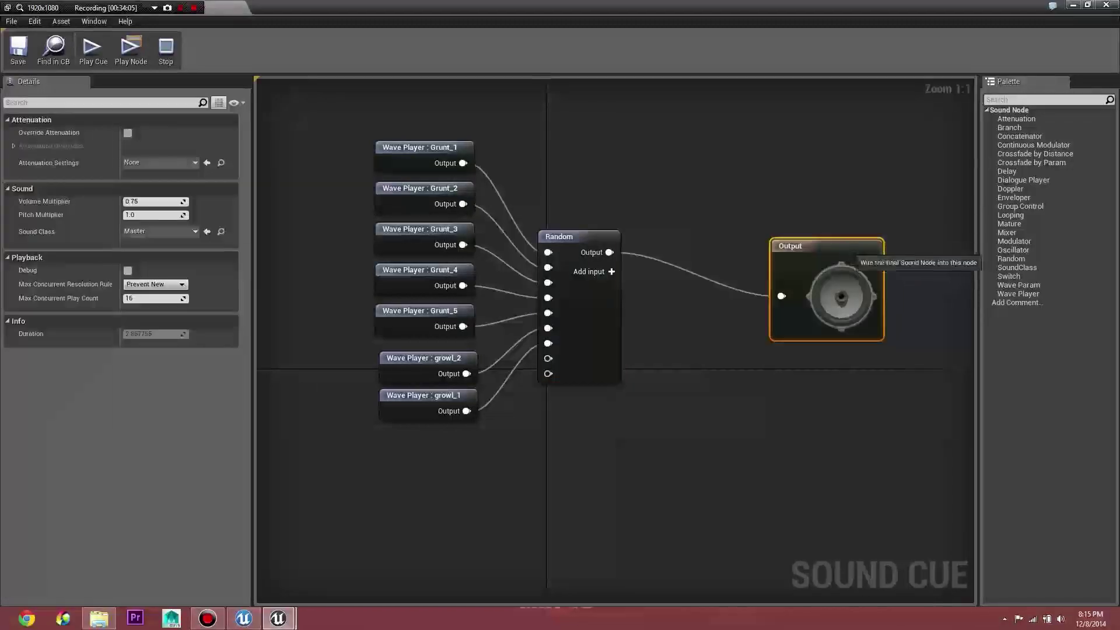
# Insert a Looping node between Random and Output, replacing the direct connection
pyautogui.moveTo(609, 252); pyautogui.dragTo(676, 273)
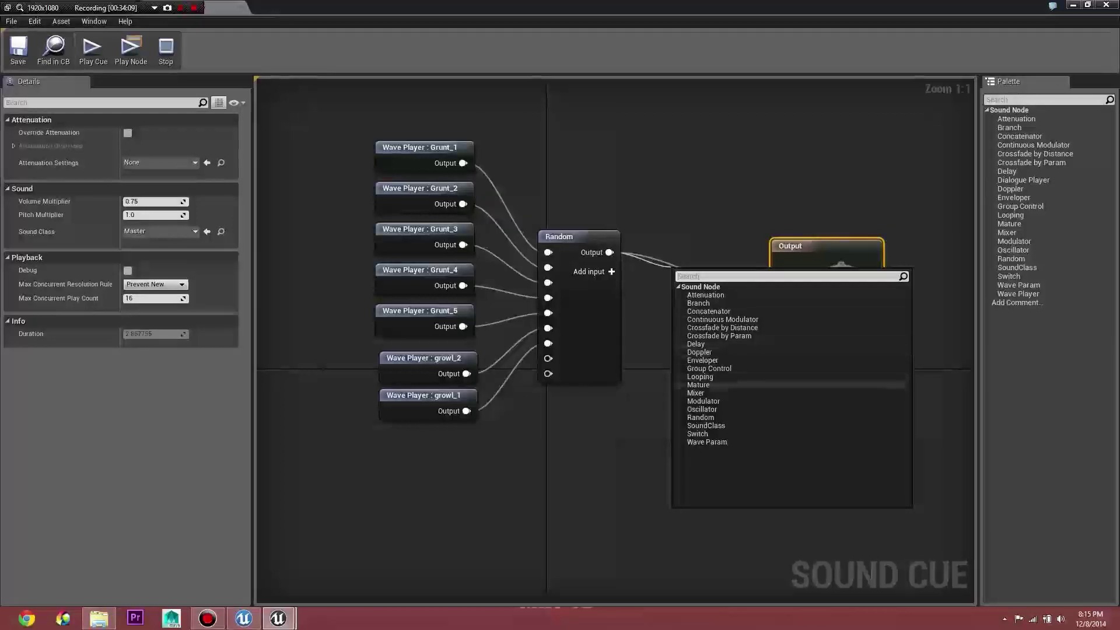
pyautogui.click(700, 377)
pyautogui.moveTo(721, 274); pyautogui.dragTo(717, 339)
pyautogui.keyDown('alt'); pyautogui.click(781, 296); pyautogui.keyUp('alt')
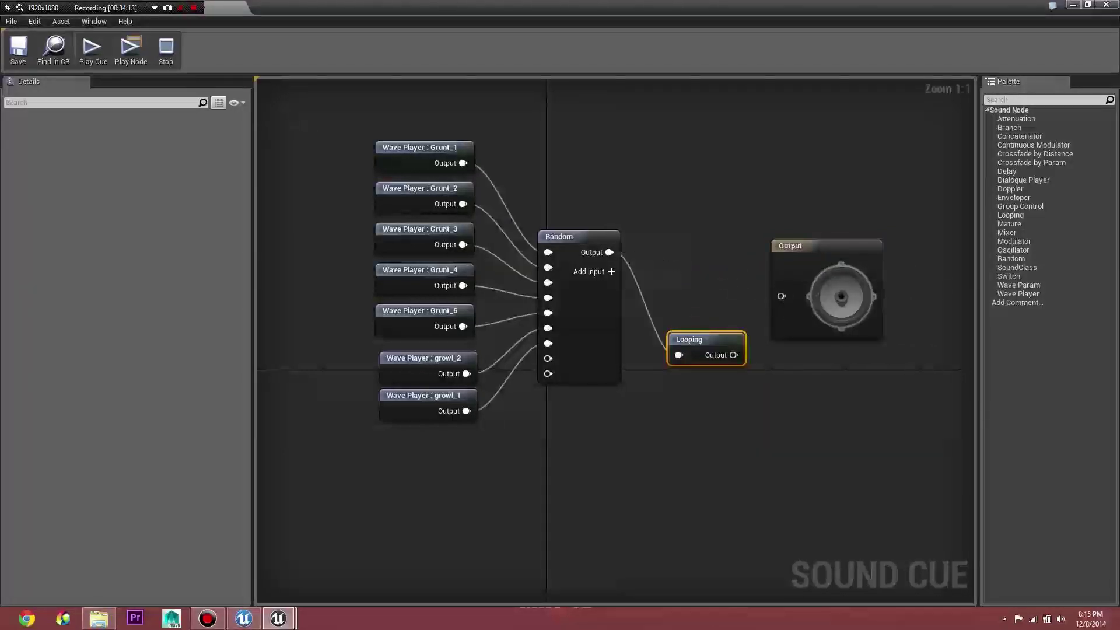
pyautogui.moveTo(734, 355); pyautogui.dragTo(781, 296)
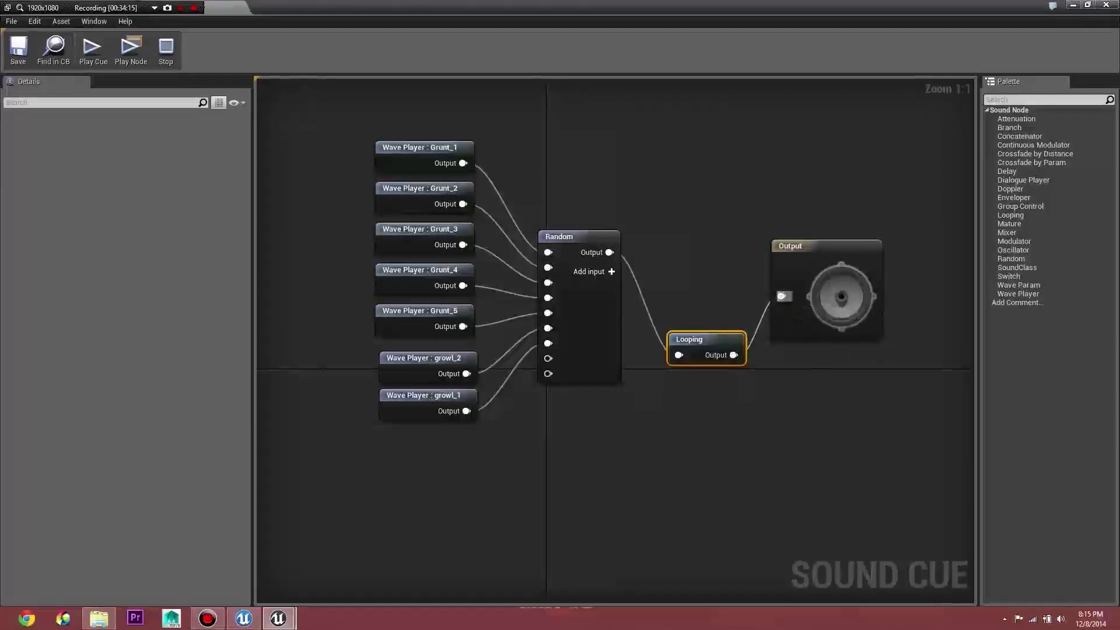
# Play the cue and the Looping node to hear how the random sounds loop
pyautogui.click(93, 49)
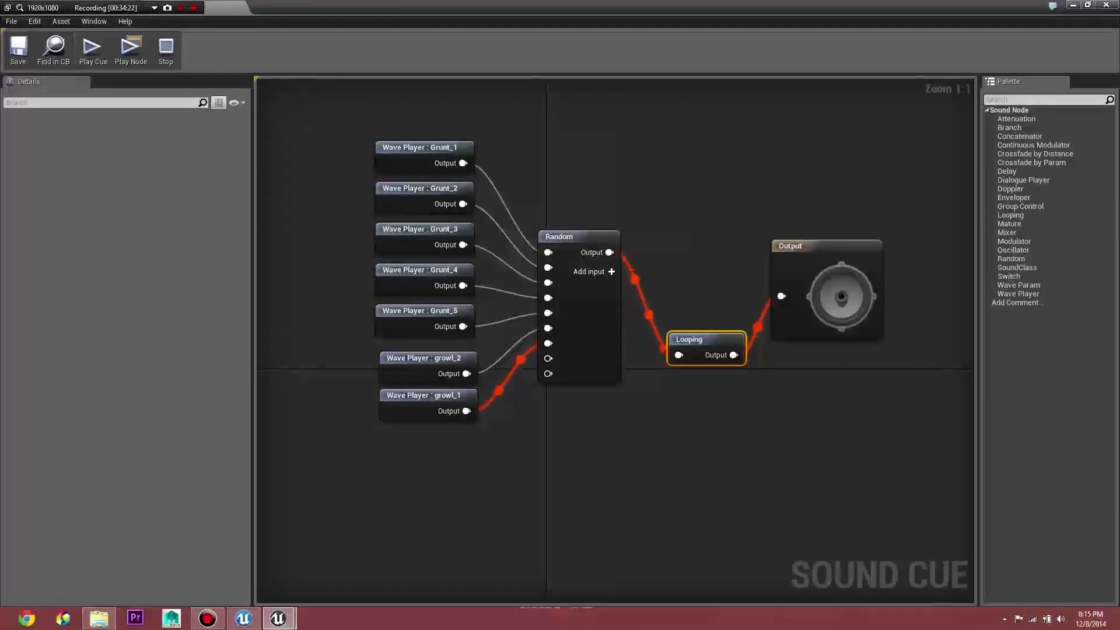
pyautogui.click(133, 57)
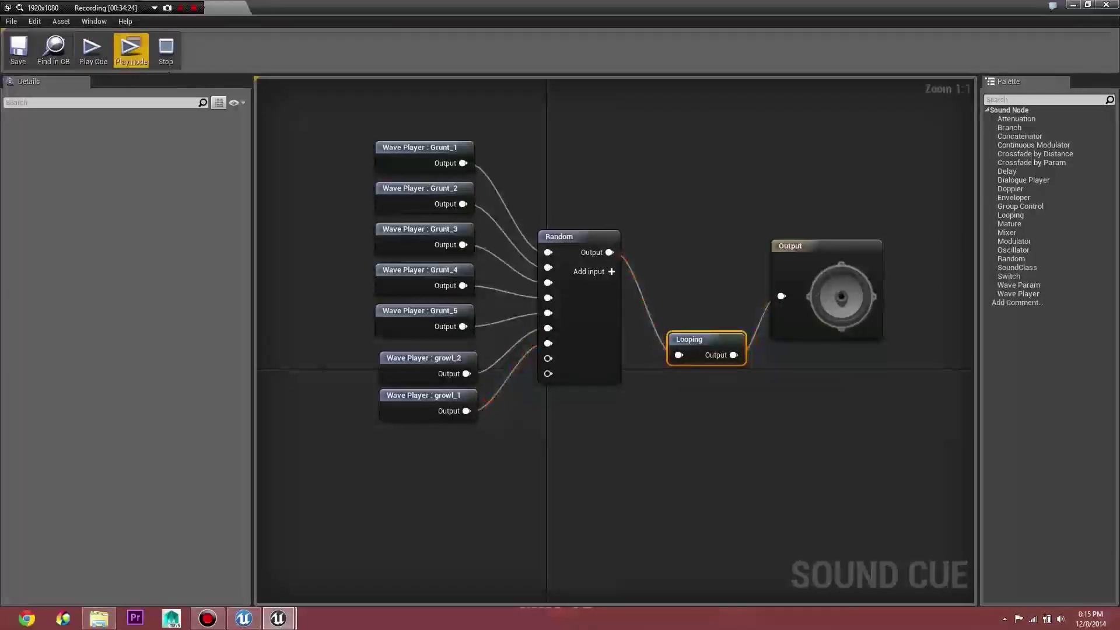
pyautogui.click(94, 49)
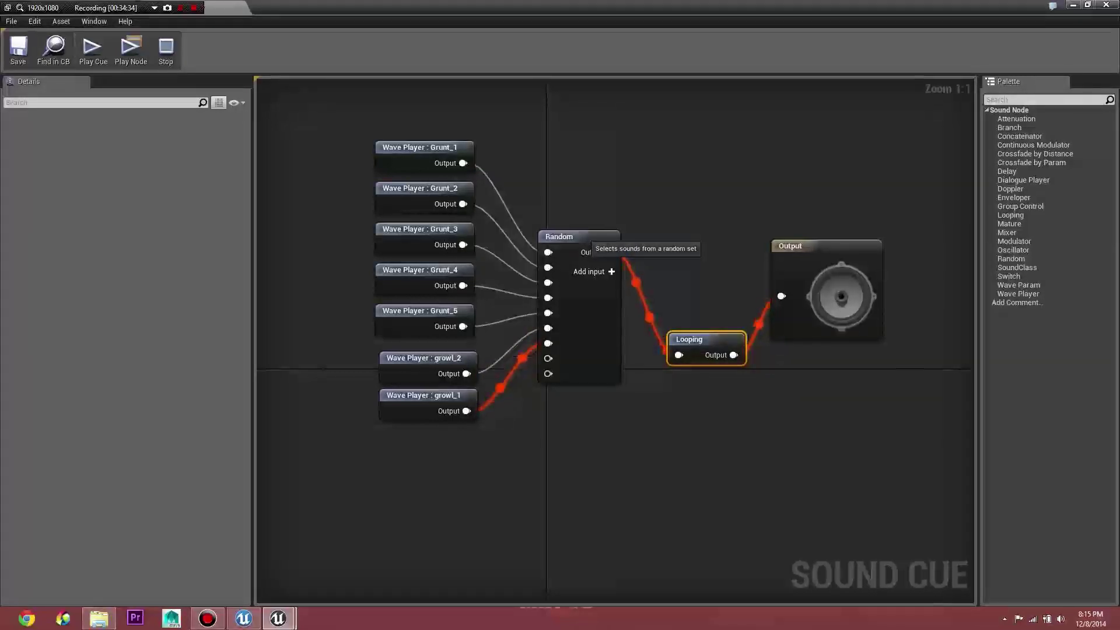
# Turn off Randomize Without Replacement on the Random node, play the looping cue and stop the playback
pyautogui.click(585, 248)
pyautogui.click(128, 160)
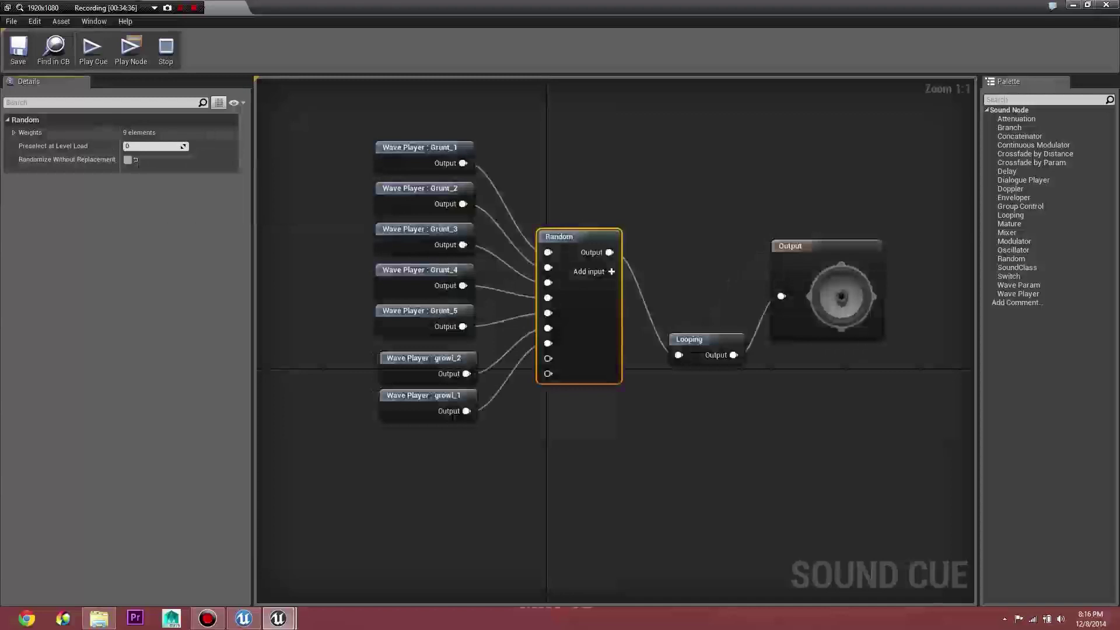
pyautogui.click(93, 49)
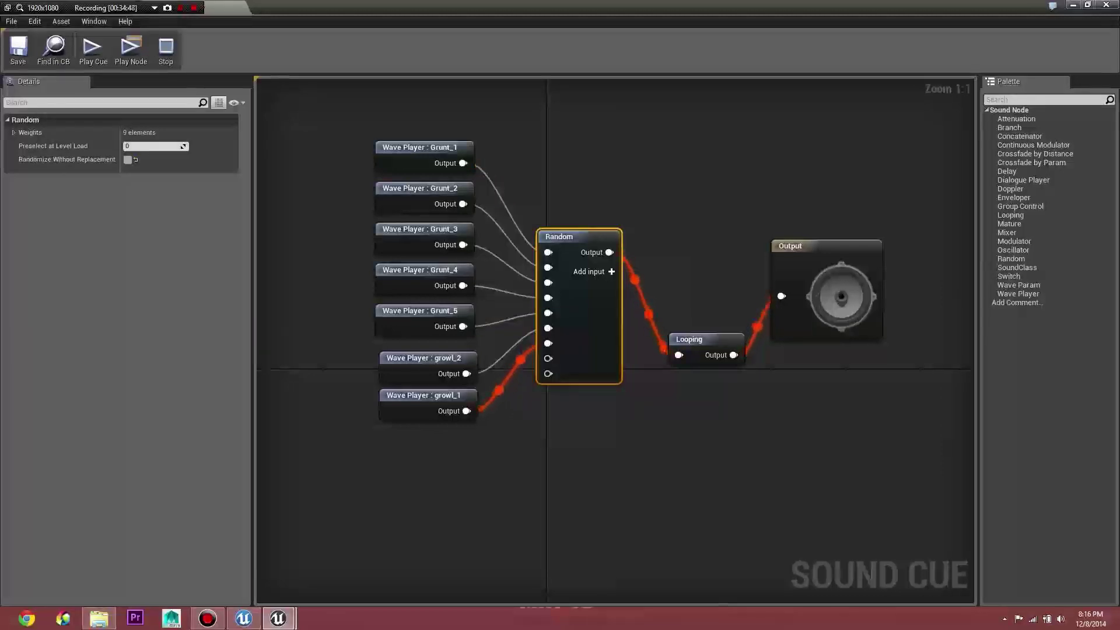
pyautogui.moveTo(138, 148)
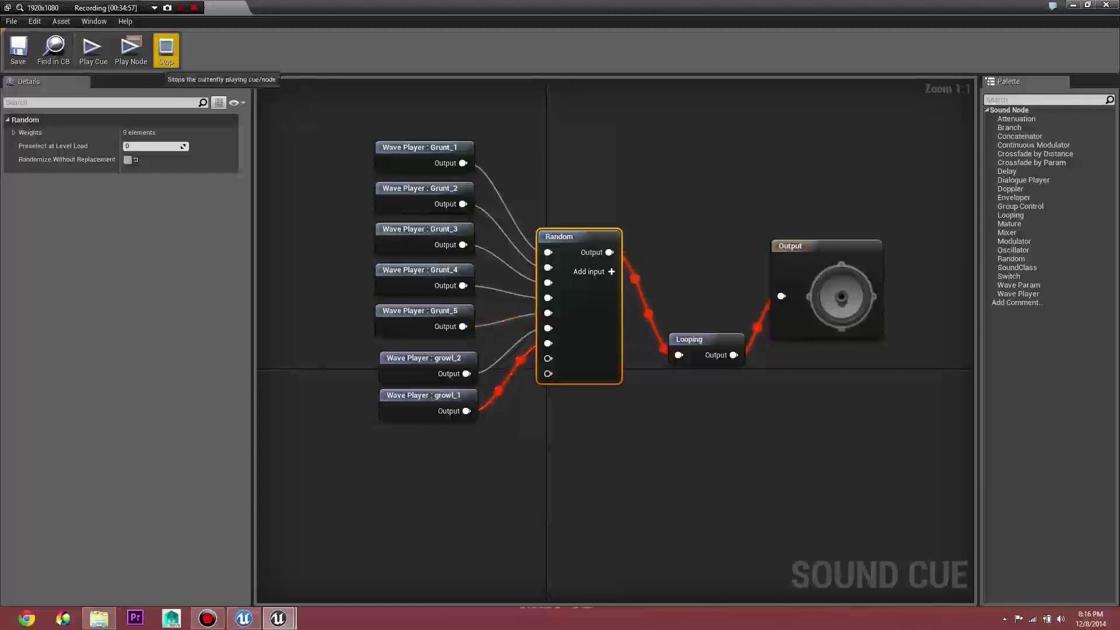
pyautogui.click(166, 48)
# Move Looping and Output farther from Random and insert a Delay node between Random and Looping
pyautogui.click(717, 350)
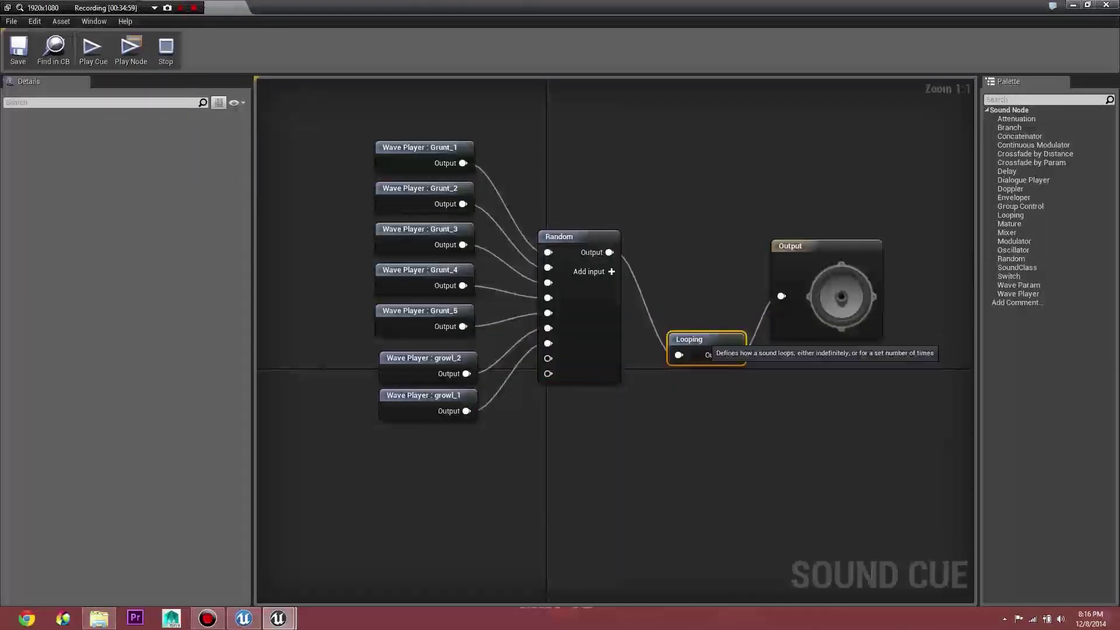
pyautogui.moveTo(805, 251); pyautogui.dragTo(926, 242)
pyautogui.moveTo(712, 347); pyautogui.dragTo(805, 308)
pyautogui.rightClick(658, 282)
pyautogui.click(636, 280)
pyautogui.moveTo(609, 253); pyautogui.dragTo(675, 279)
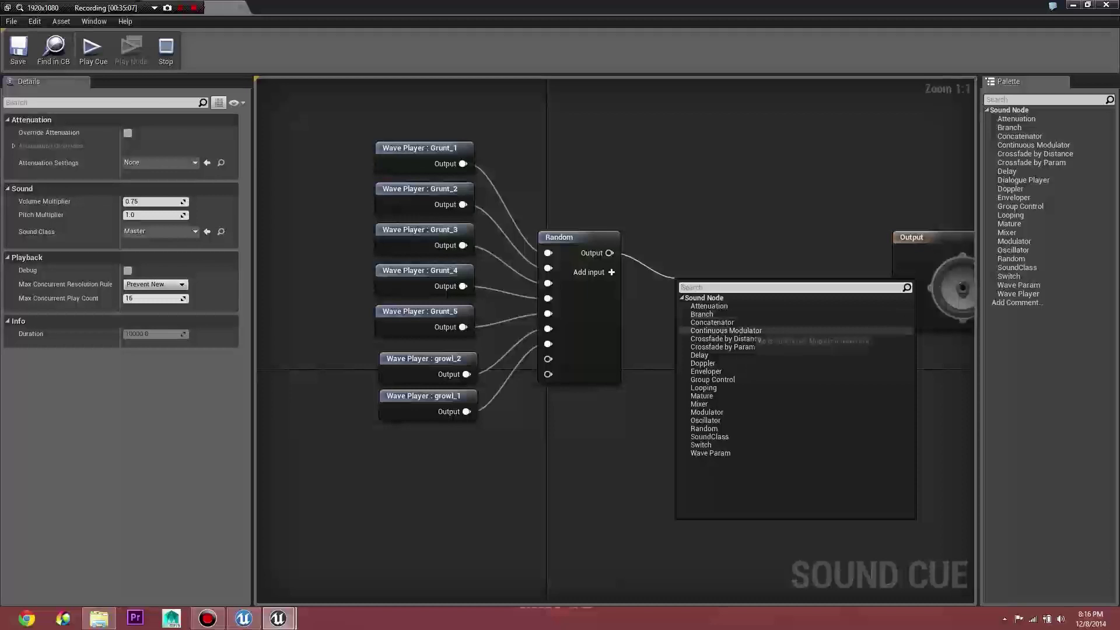
pyautogui.click(700, 355)
pyautogui.moveTo(740, 301); pyautogui.dragTo(801, 317)
pyautogui.moveTo(721, 295); pyautogui.dragTo(724, 312)
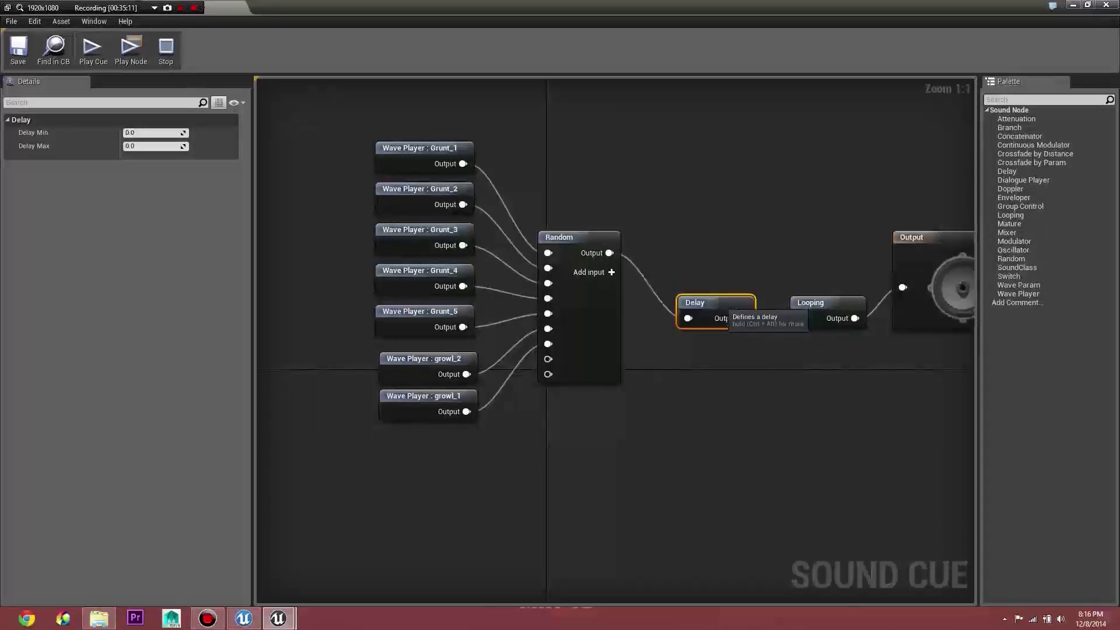
# Set the Delay node's Delay Max to 5.0 and leave Delay Min at 0.0
pyautogui.click(155, 146)
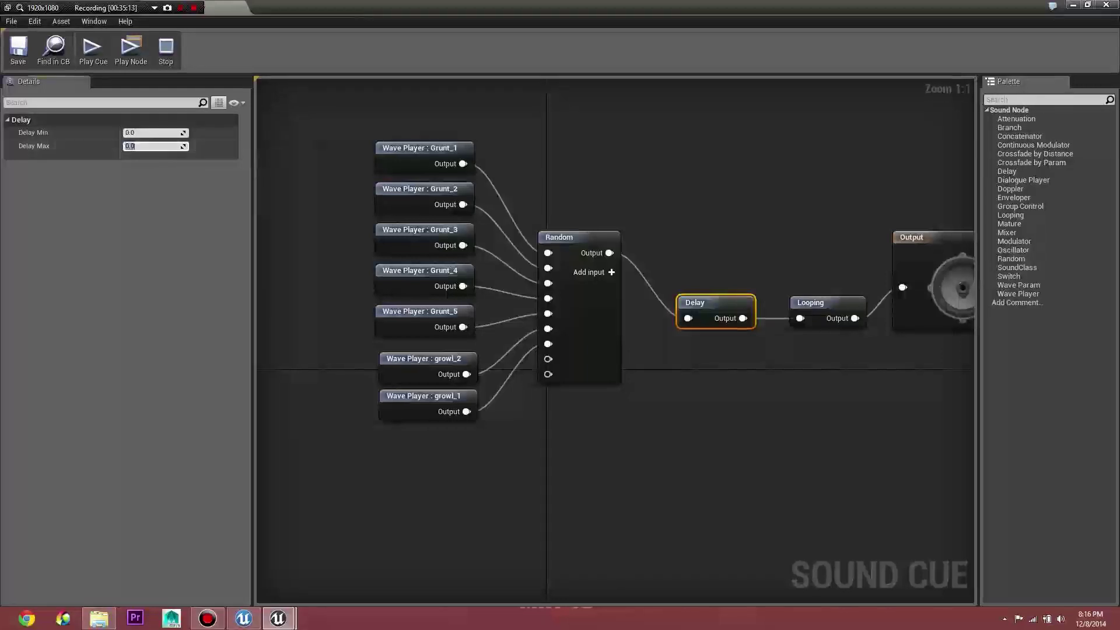
pyautogui.press('Return')
pyautogui.click(155, 133)
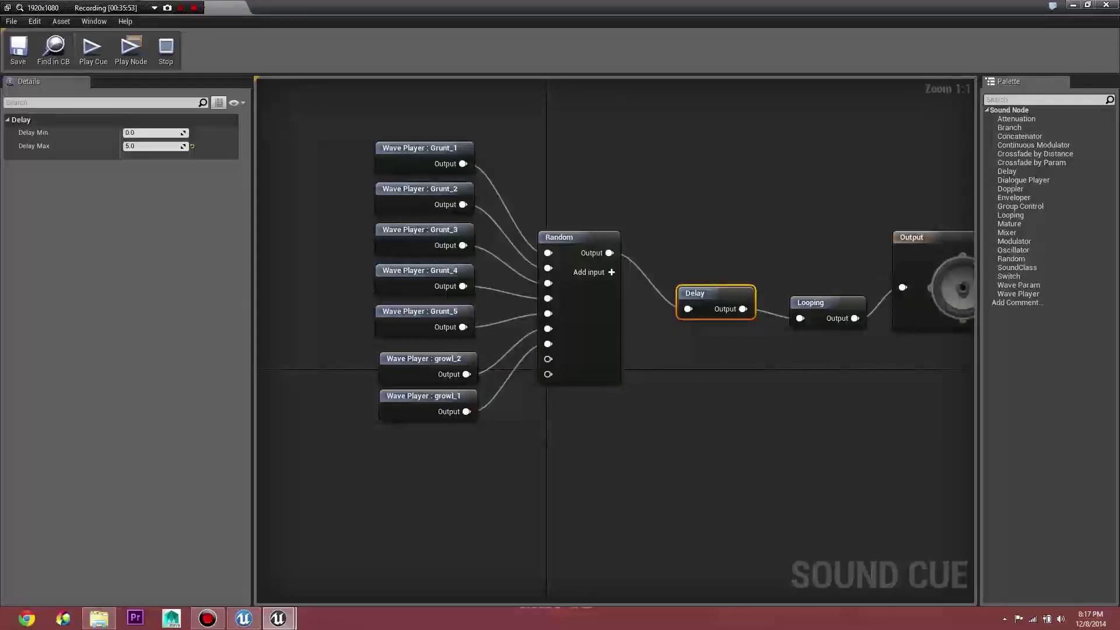
pyautogui.press('space')
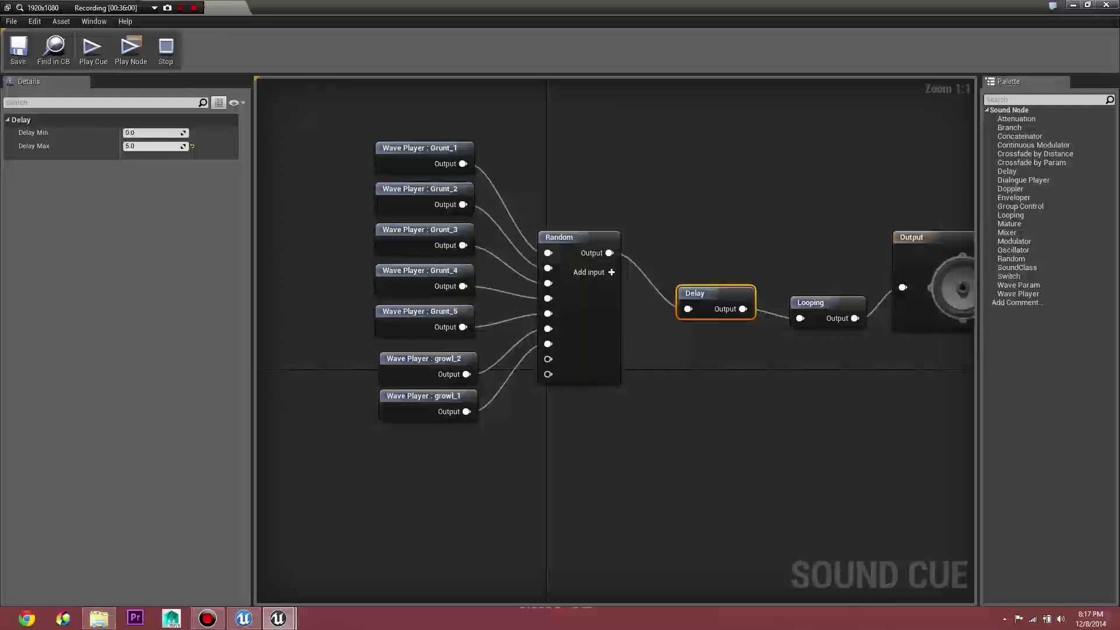
# Shift the Delay and Looping nodes closer to Random and bring the whole chain to Output into view
pyautogui.moveTo(700, 293); pyautogui.dragTo(682, 292)
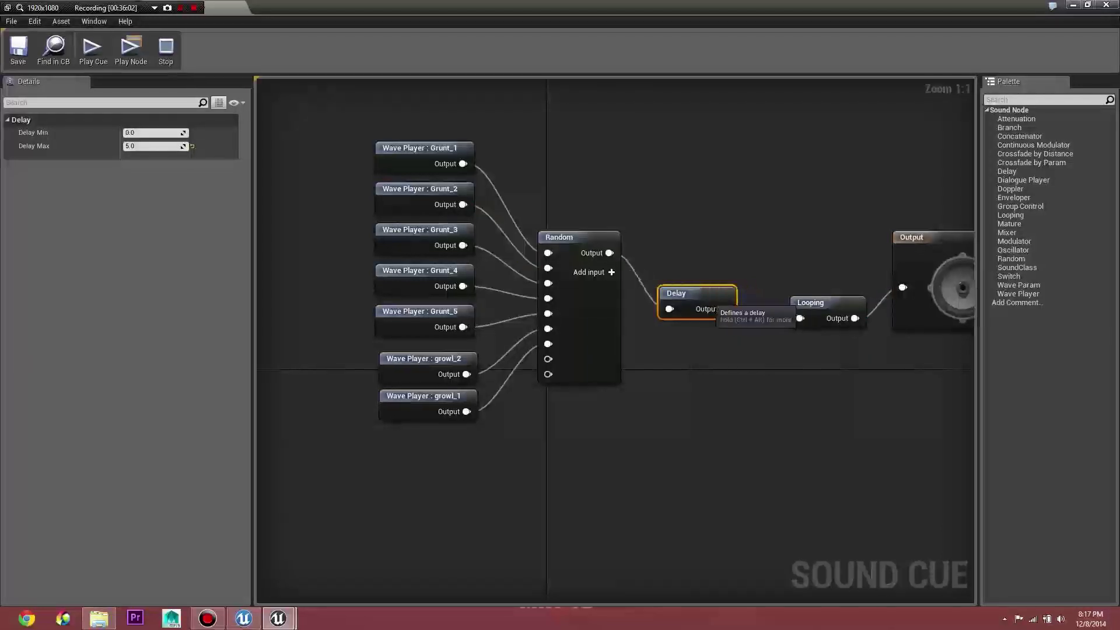
pyautogui.moveTo(810, 300); pyautogui.dragTo(791, 309)
pyautogui.moveTo(935, 383); pyautogui.dragTo(869, 402, button='right')
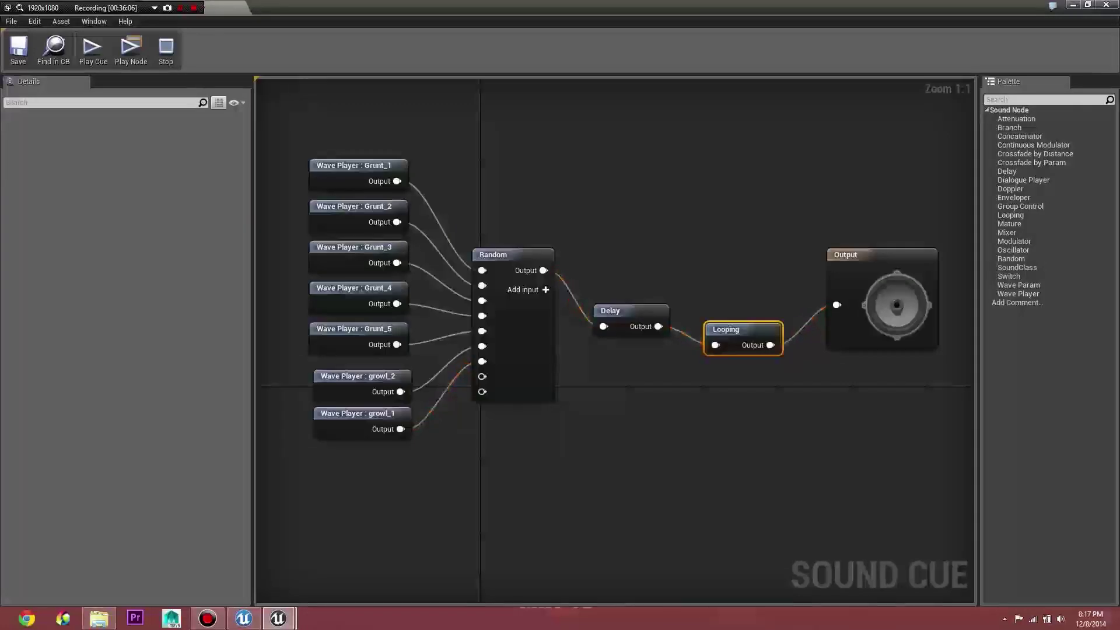
# Play the delayed, looping cue and reopen VariousSounds to check its node chain
pyautogui.click(93, 50)
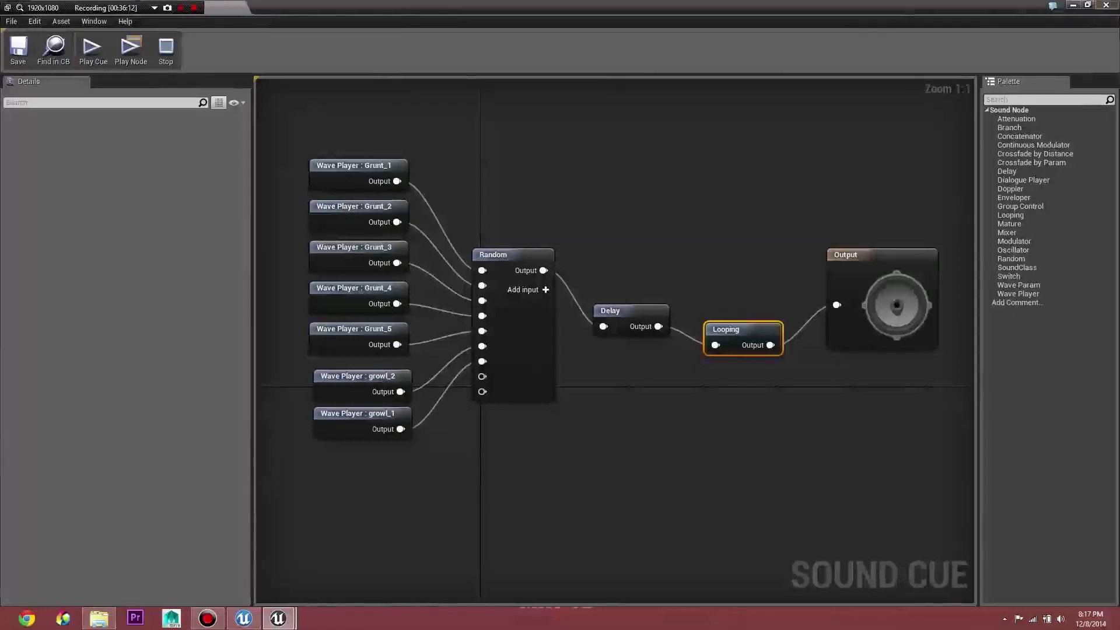
pyautogui.click(1105, 5)
pyautogui.moveTo(599, 341); pyautogui.dragTo(617, 407, button='right')
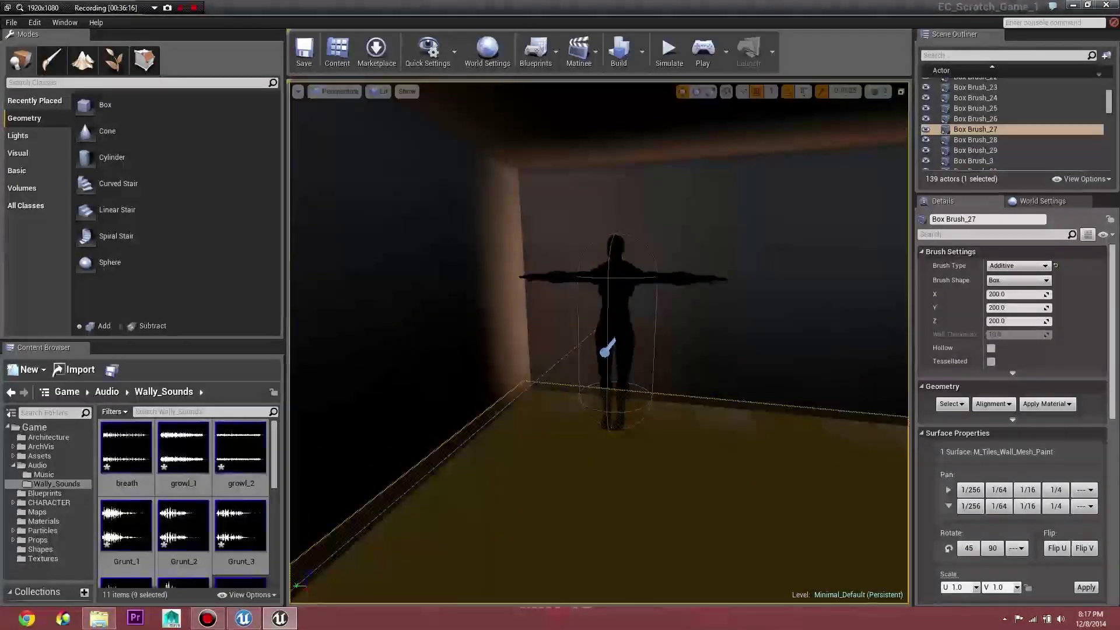
pyautogui.scroll(-2, 186, 528)
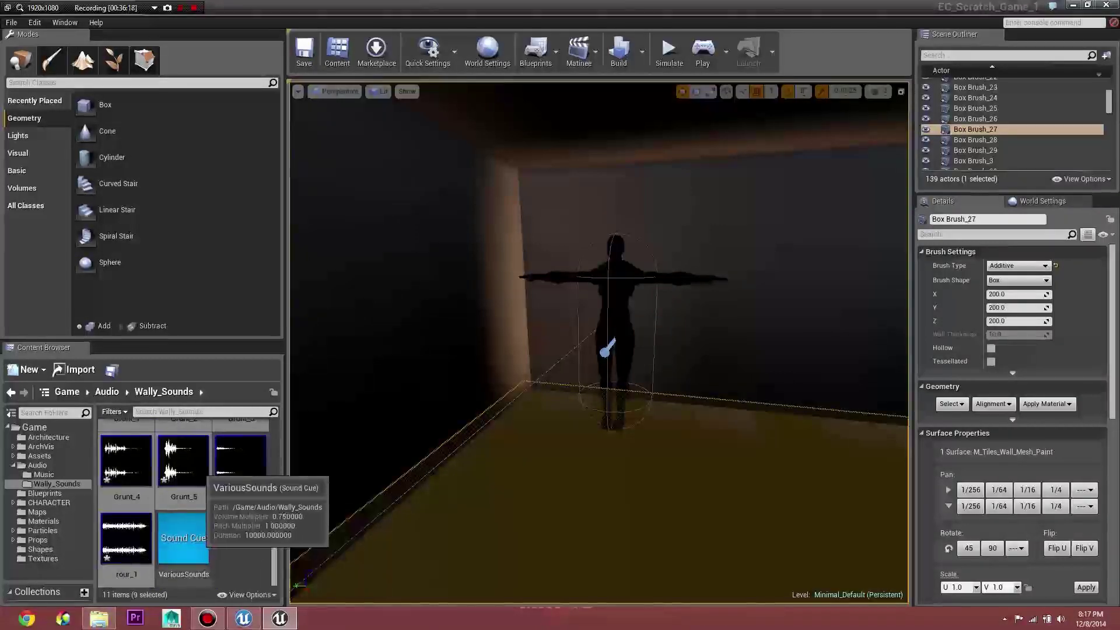
pyautogui.doubleClick(185, 527)
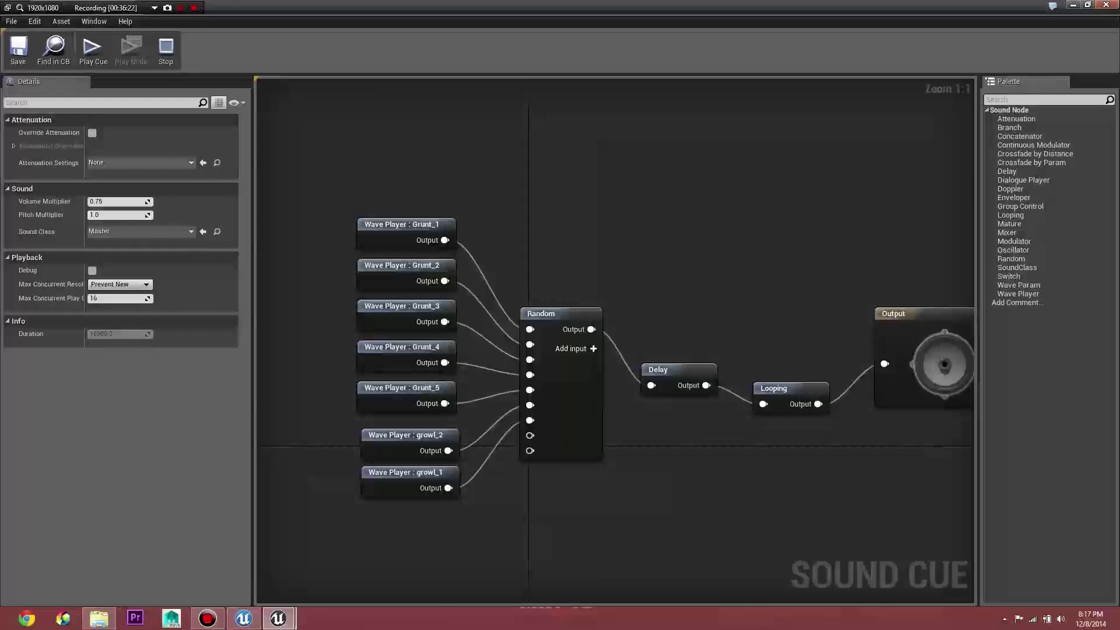
pyautogui.click(1105, 4)
pyautogui.moveTo(599, 343)
pyautogui.mouseDown(button='right')
pyautogui.moveTo(636, 333)
pyautogui.moveTo(444, 350)
pyautogui.moveTo(583, 342)
pyautogui.mouseUp(button='right')
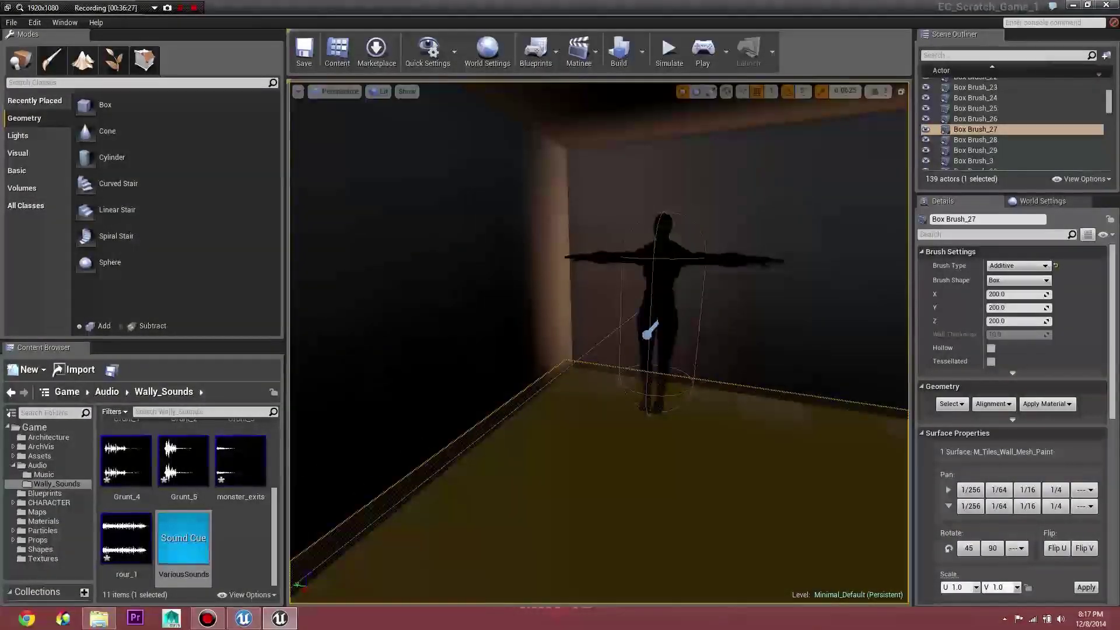
# Select TriggerVolume6 near the barred window and open the Level Blueprint
pyautogui.click(579, 51)
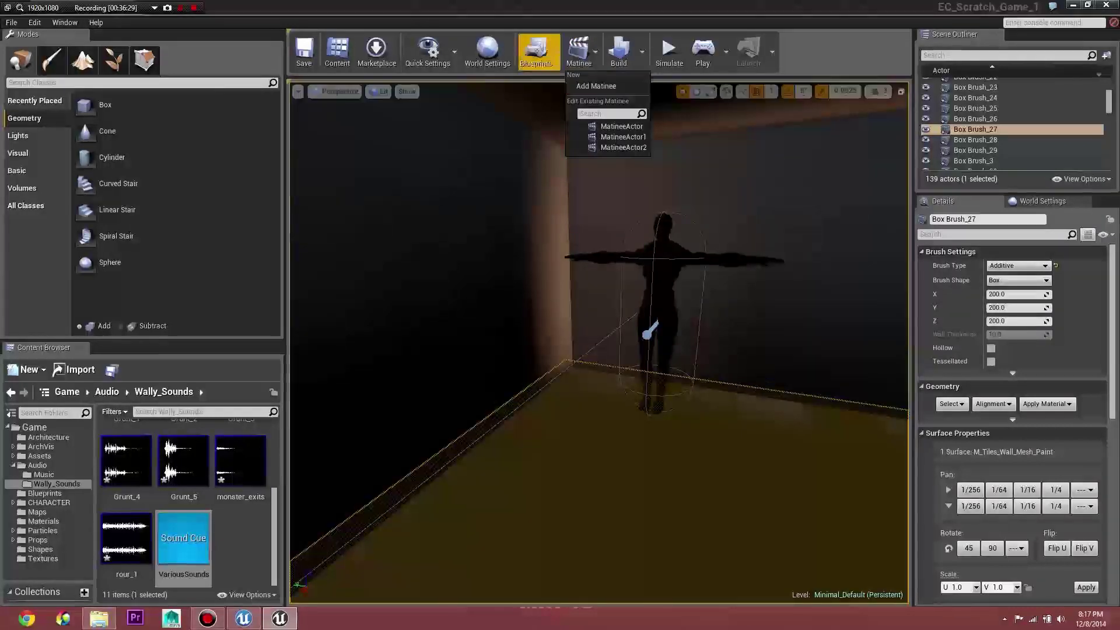
pyautogui.moveTo(599, 342); pyautogui.dragTo(303, 327, button='right')
pyautogui.click(600, 440)
pyautogui.moveTo(600, 440); pyautogui.dragTo(845, 437, button='right')
pyautogui.moveTo(531, 342); pyautogui.dragTo(530, 338, button='right')
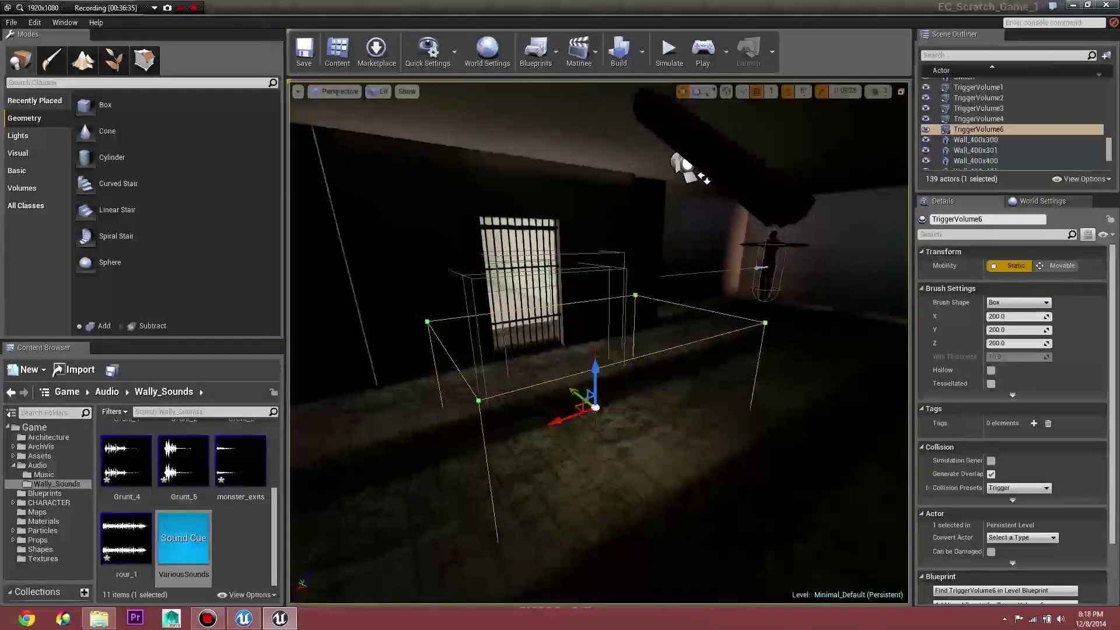
pyautogui.click(535, 50)
pyautogui.click(574, 86)
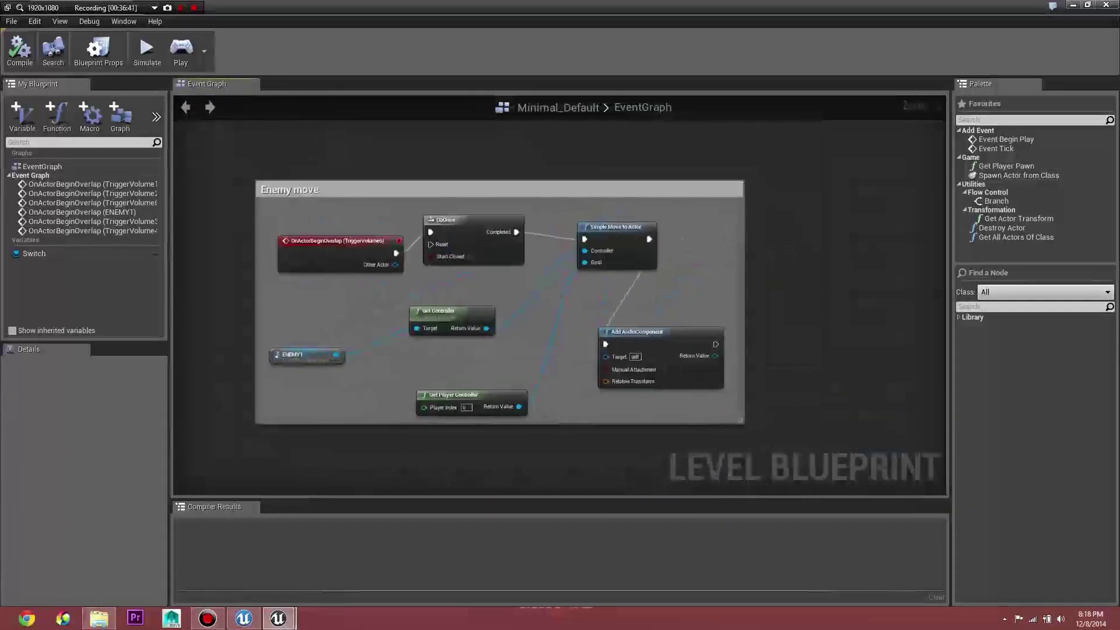
# Add an Add AudioComponent node for the VariousSounds cue beside Simple Move to Actor and widen the Enemy move comment box
pyautogui.moveTo(805, 6); pyautogui.dragTo(598, 53)
pyautogui.moveTo(184, 539); pyautogui.dragTo(530, 363)
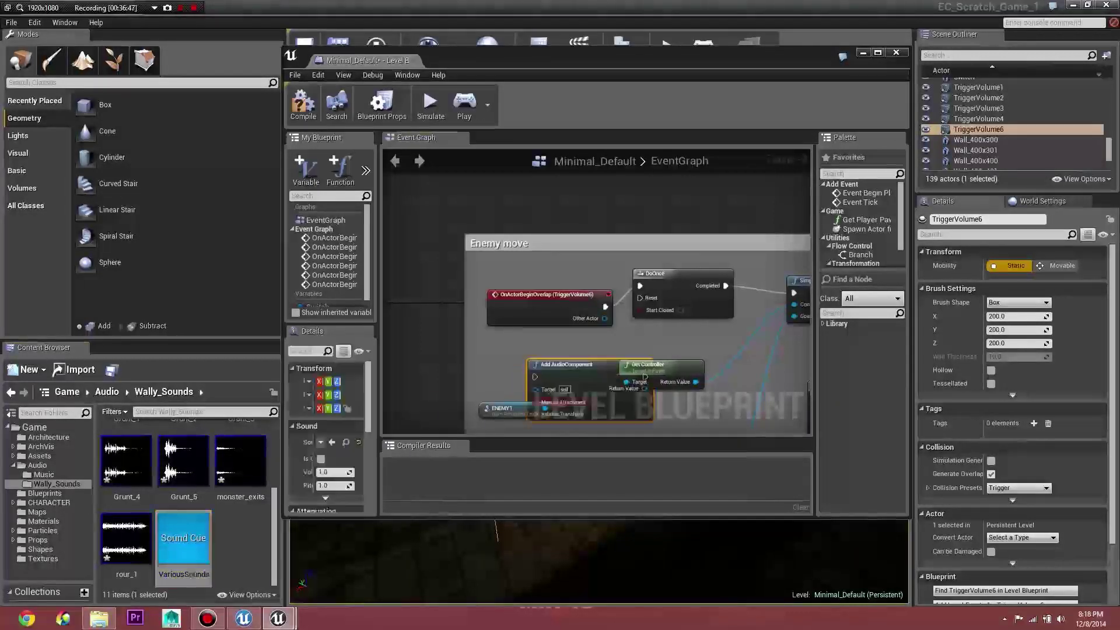
pyautogui.click(877, 53)
pyautogui.moveTo(435, 322); pyautogui.dragTo(779, 267)
pyautogui.moveTo(743, 327); pyautogui.dragTo(956, 326)
pyautogui.moveTo(752, 260); pyautogui.dragTo(801, 248)
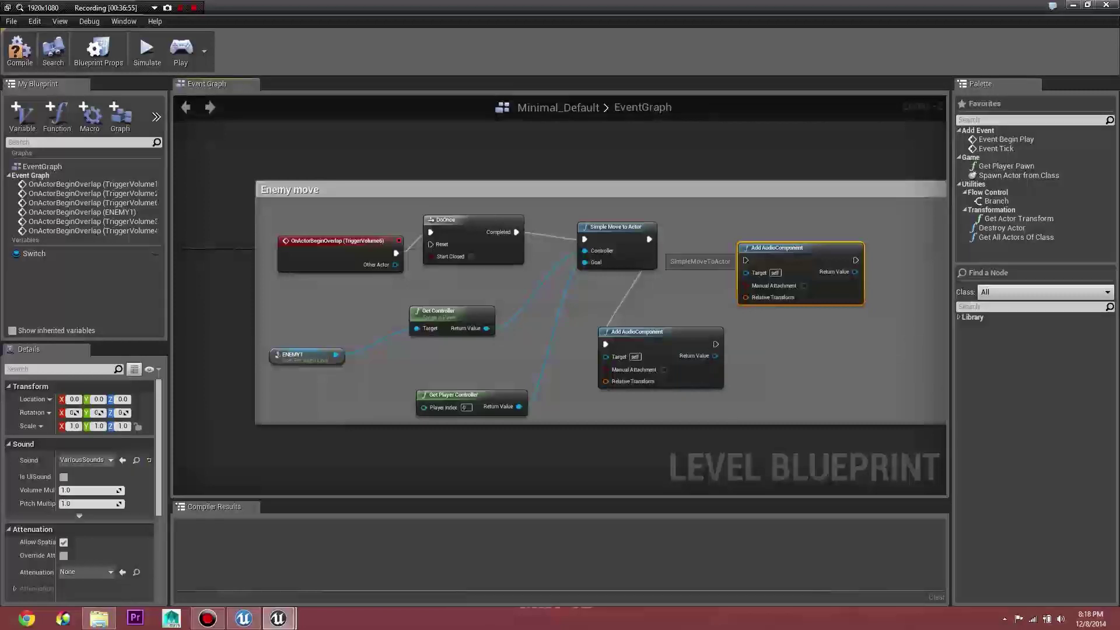
# Wire Simple Move to Actor through the VariousSounds audio node into the existing music Add AudioComponent node and compile
pyautogui.moveTo(648, 239); pyautogui.dragTo(749, 262)
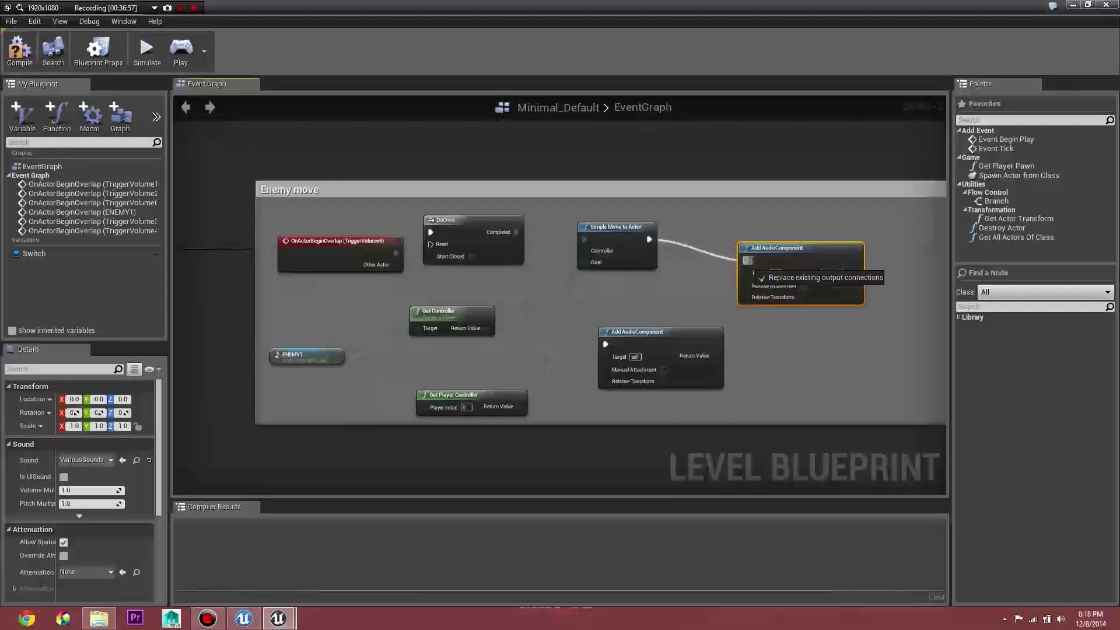
pyautogui.moveTo(749, 261); pyautogui.dragTo(721, 254)
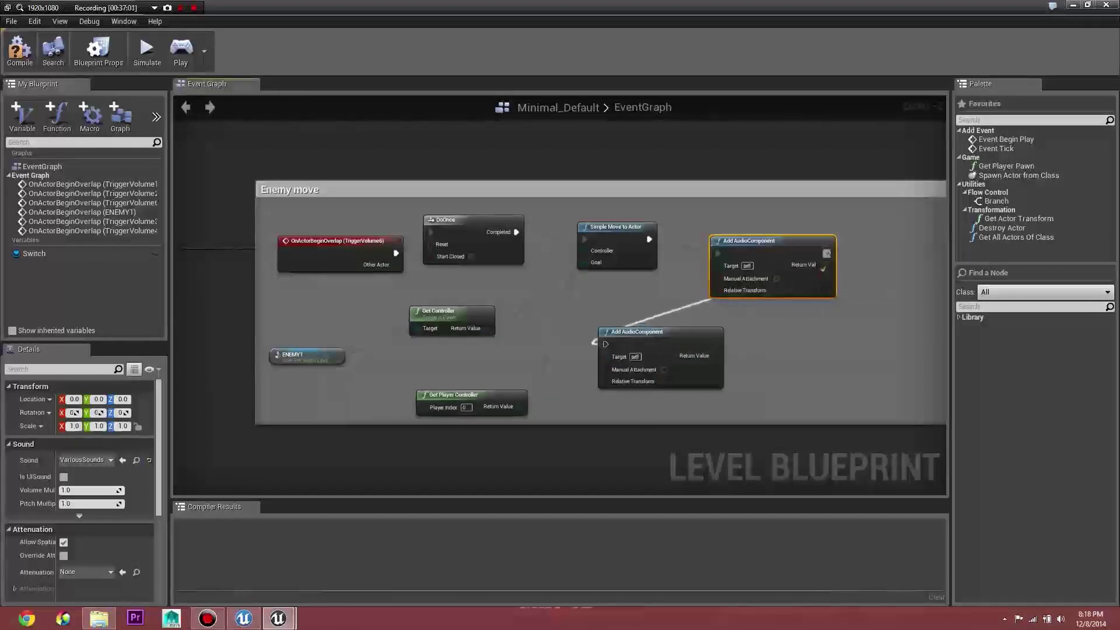
pyautogui.moveTo(660, 336); pyautogui.dragTo(841, 335)
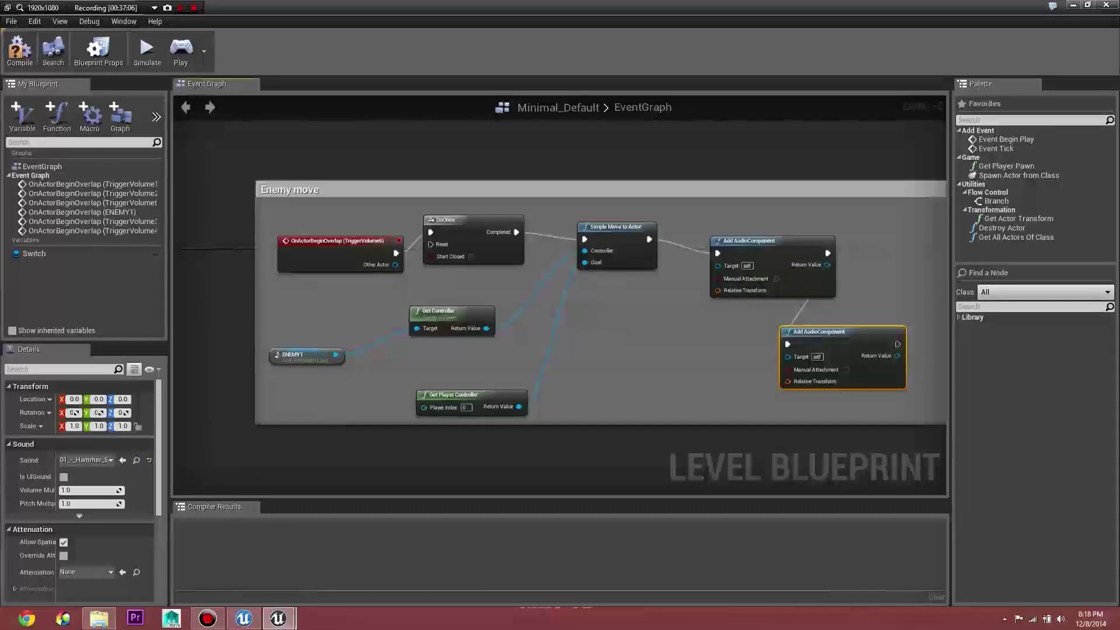
pyautogui.click(24, 51)
# Check the sound on the ENEMY1 overlap chain's Play Sound at Location node and select the breath wave in Wally_Sounds
pyautogui.moveTo(238, 326); pyautogui.dragTo(255, 173, button='right')
pyautogui.scroll(-2, 387, 340)
pyautogui.moveTo(387, 339); pyautogui.dragTo(333, 233, button='right')
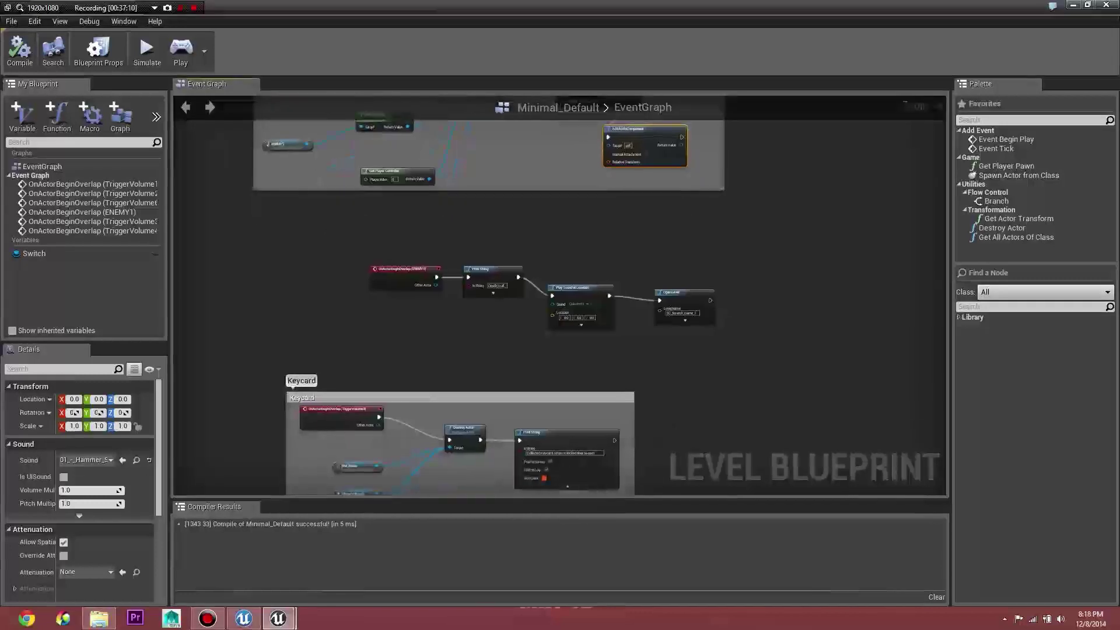
pyautogui.scroll(3, 469, 280)
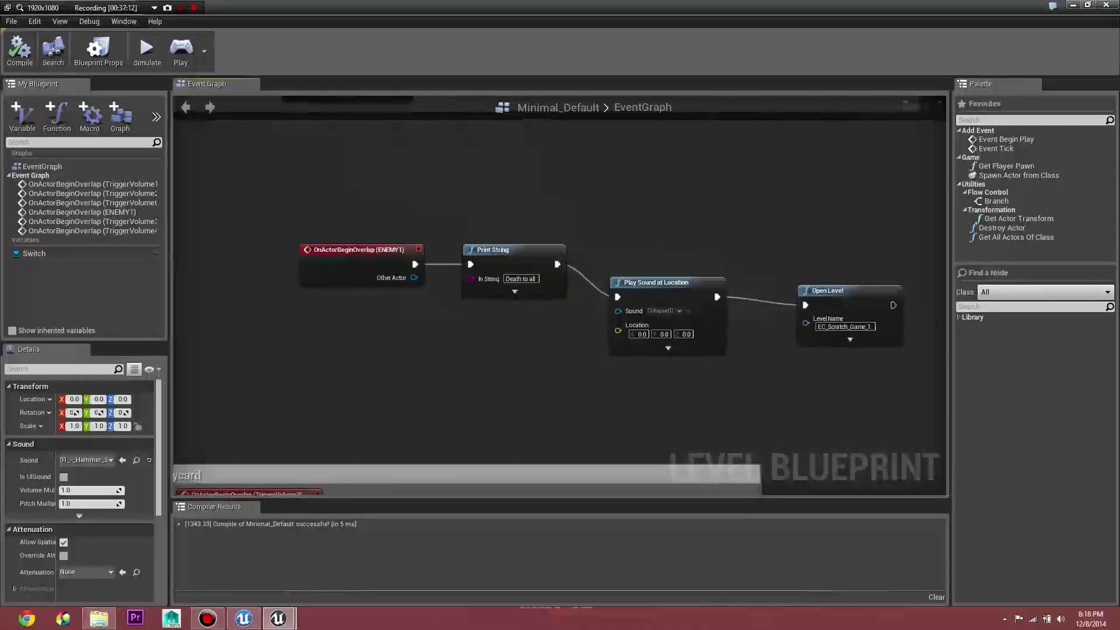
pyautogui.scroll(-1, 448, 275)
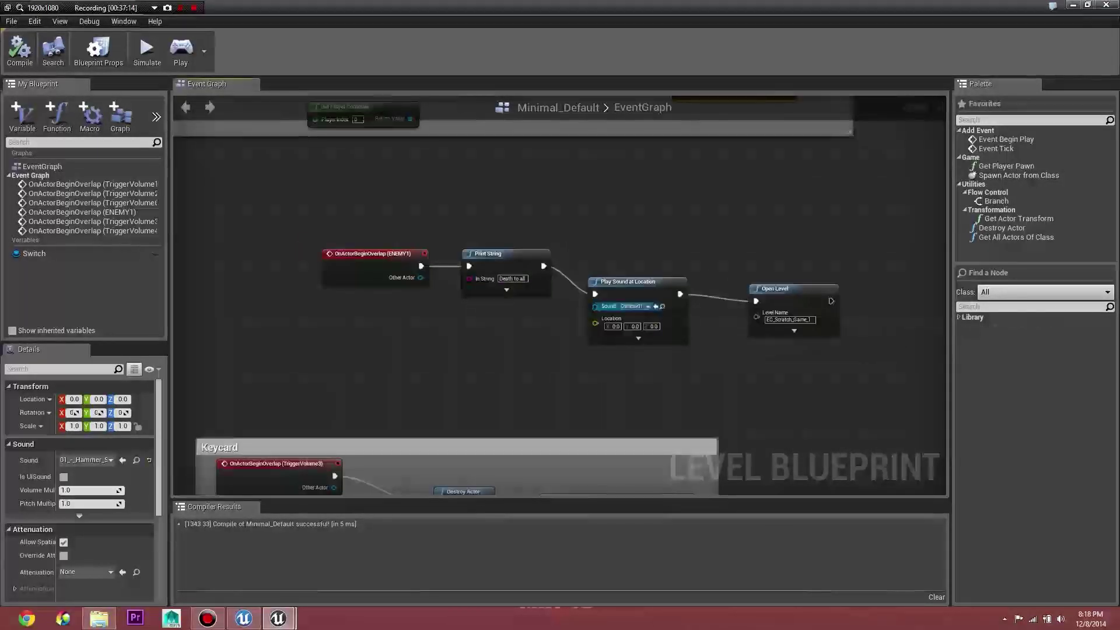
pyautogui.click(644, 308)
pyautogui.moveTo(644, 307); pyautogui.dragTo(630, 308)
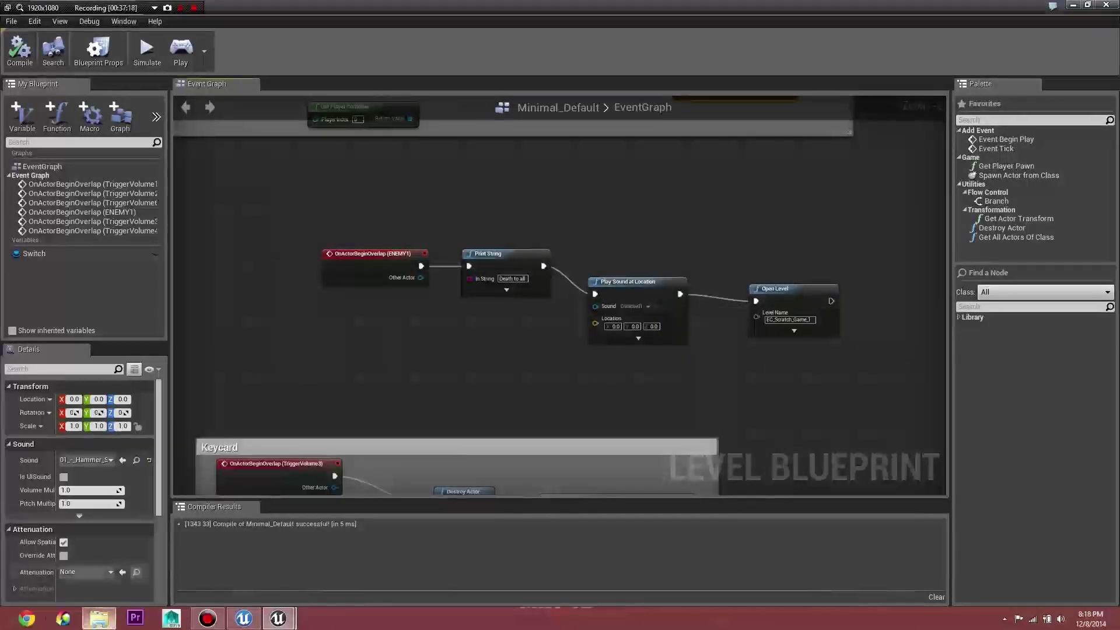
pyautogui.click(1072, 4)
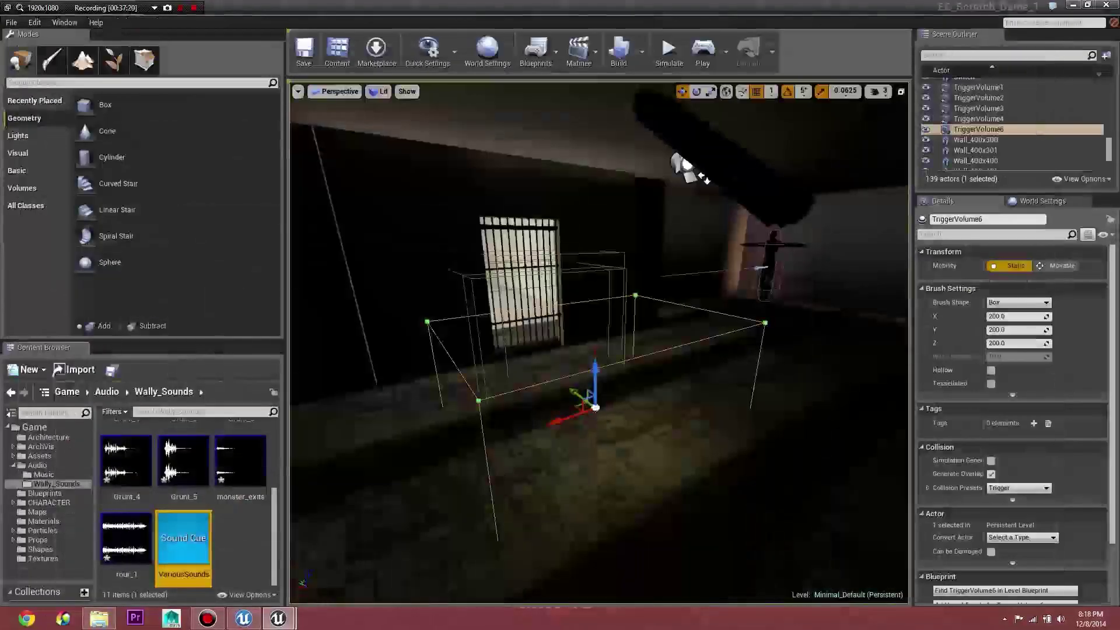
pyautogui.click(239, 542)
pyautogui.scroll(3, 151, 548)
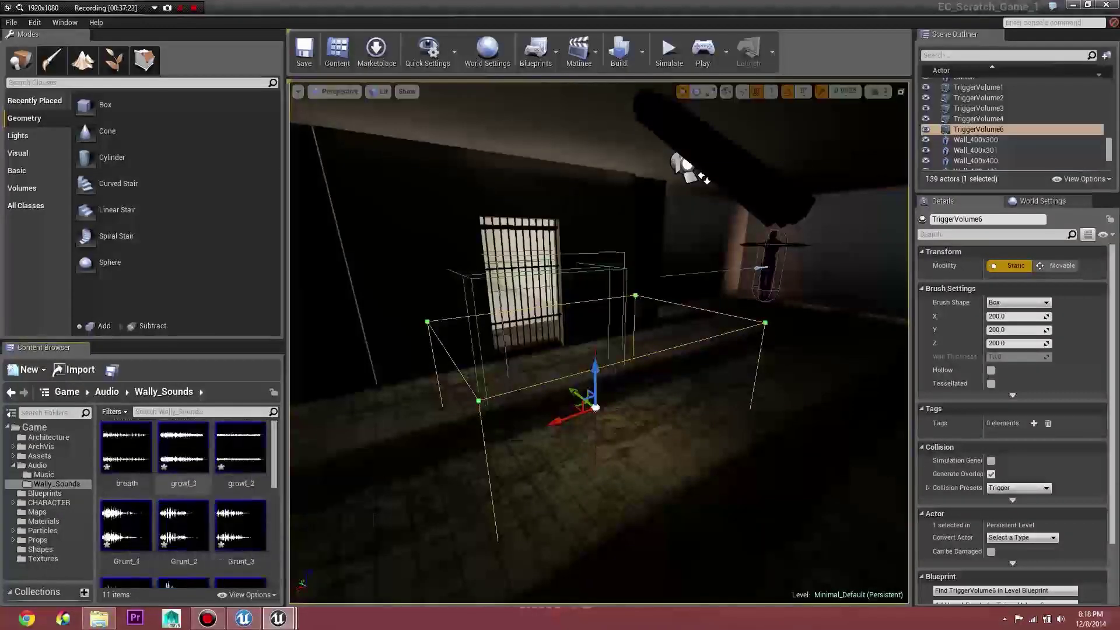
pyautogui.click(126, 455)
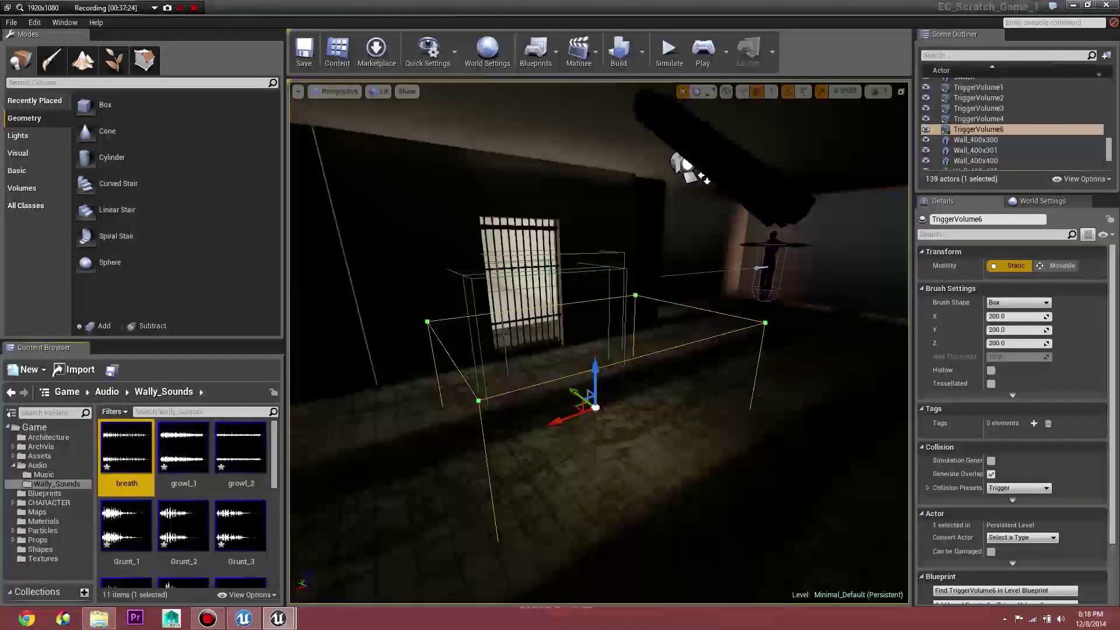
# Add an Add AudioComponent node for the breath sound below Print String in the ENEMY1 overlap chain
pyautogui.click(279, 618)
pyautogui.click(346, 554)
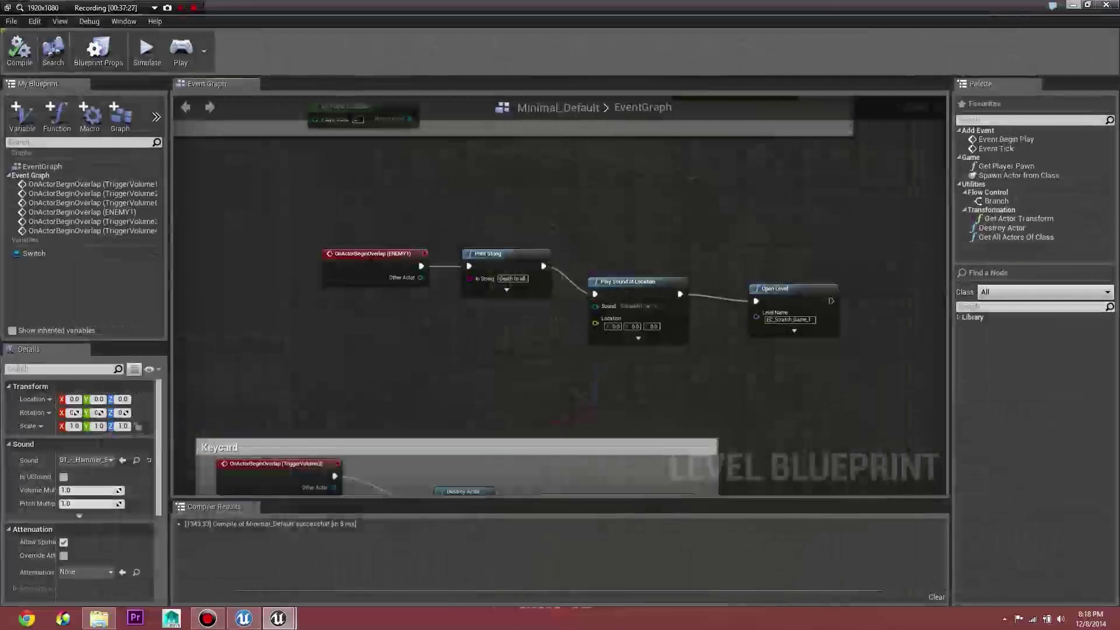
pyautogui.click(1087, 5)
pyautogui.moveTo(111, 469); pyautogui.dragTo(119, 485)
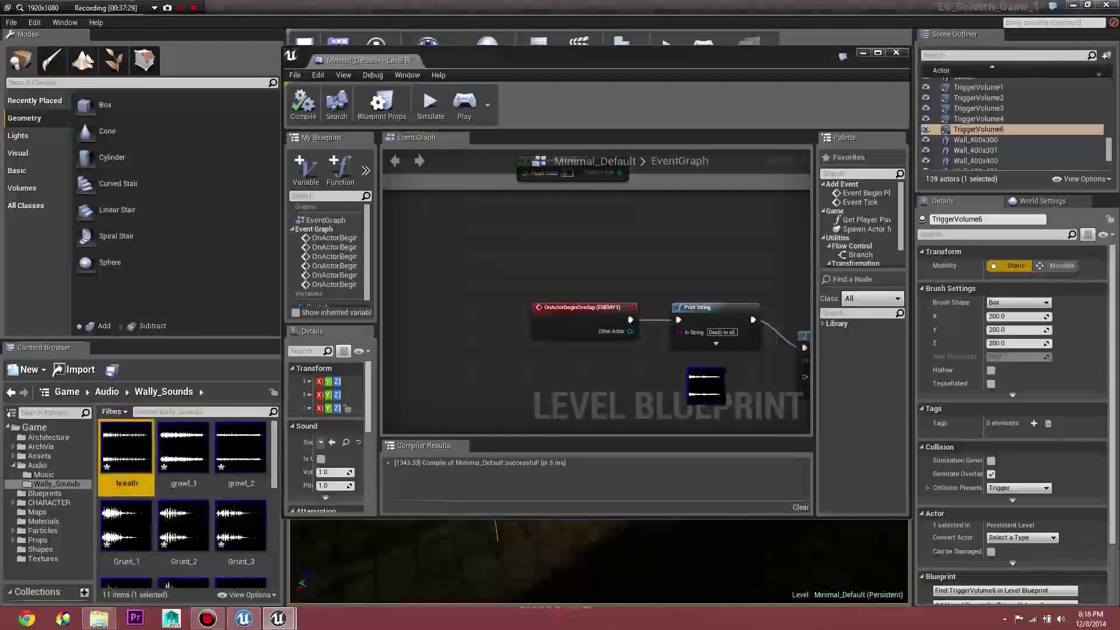
pyautogui.moveTo(689, 368); pyautogui.dragTo(648, 382)
pyautogui.press('super+Up')
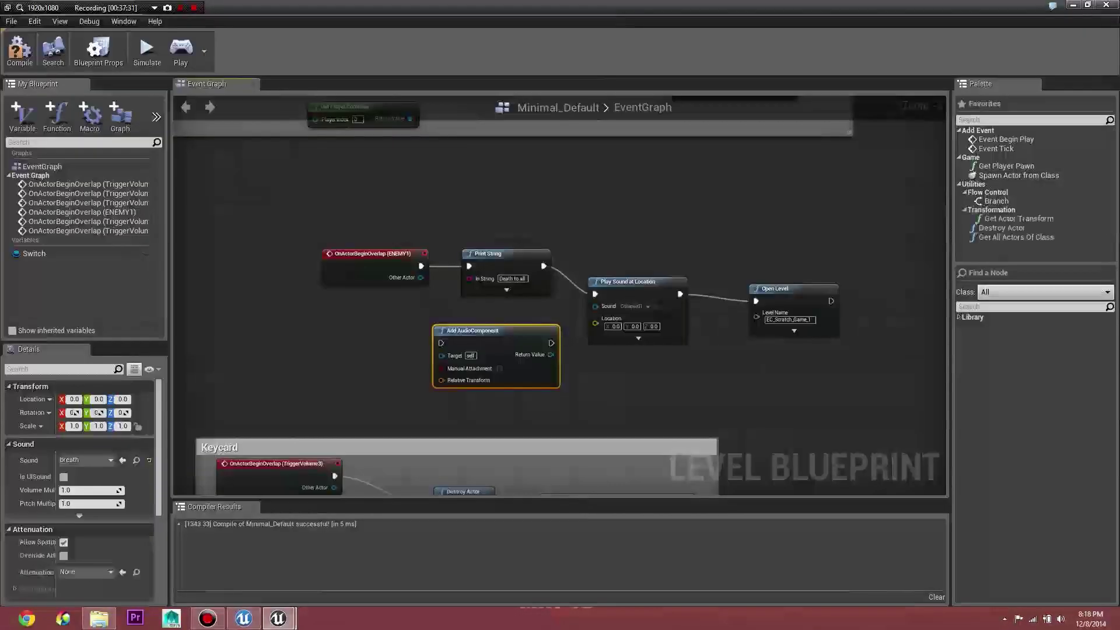
# Replace Play Sound at Location with the breath Add AudioComponent node between Print String and Open Level, and compile
pyautogui.moveTo(512, 330); pyautogui.dragTo(662, 278)
pyautogui.click(656, 286)
pyautogui.press('Delete')
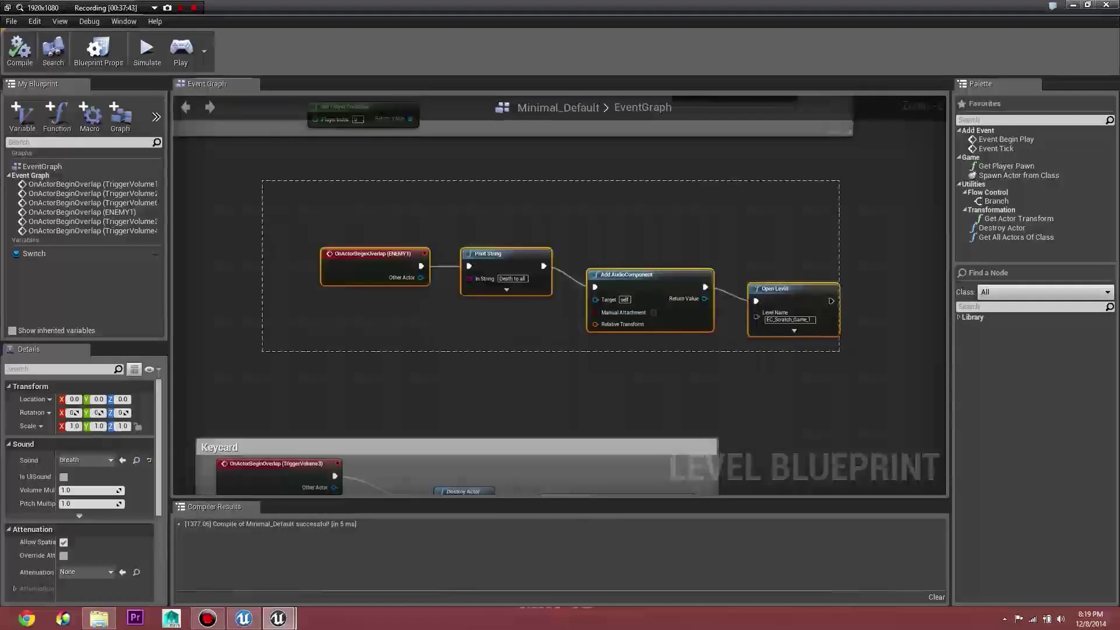
# Enclose the ENEMY1 overlap chain from the event to Open Level in a comment titled "death"
pyautogui.moveTo(730, 338); pyautogui.dragTo(775, 337)
pyautogui.moveTo(776, 338); pyautogui.dragTo(594, 337, button='right')
pyautogui.press('c')
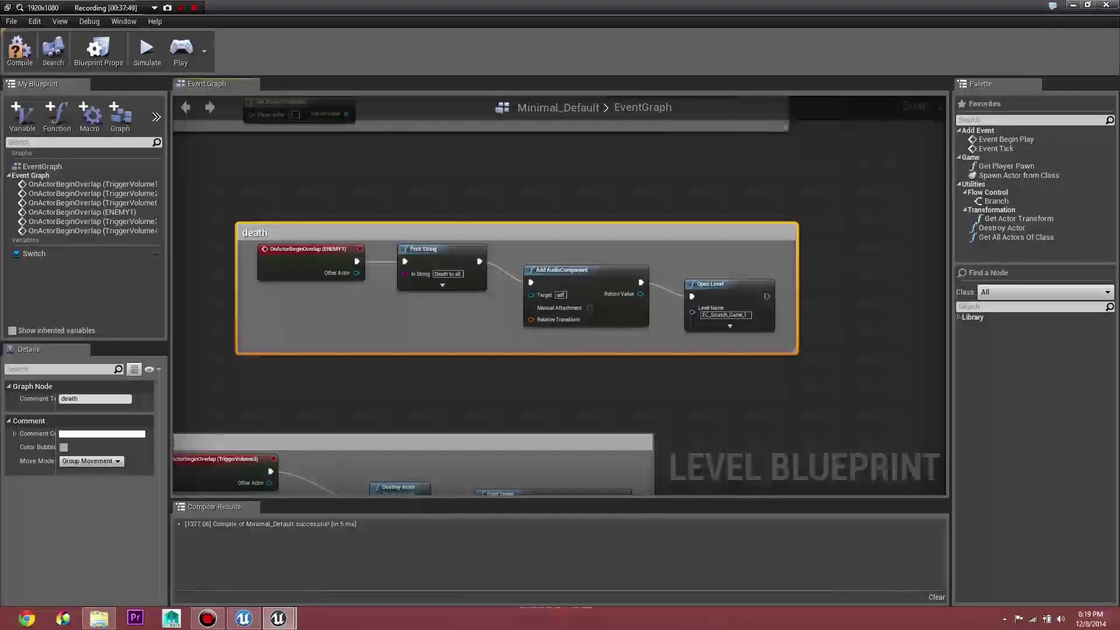
# Play the level in the editor and walk through the doorway into the dark corridor to test the enemy sounds
pyautogui.click(1105, 4)
pyautogui.moveTo(599, 342); pyautogui.dragTo(467, 300, button='right')
pyautogui.moveTo(535, 250); pyautogui.dragTo(536, 250, button='right')
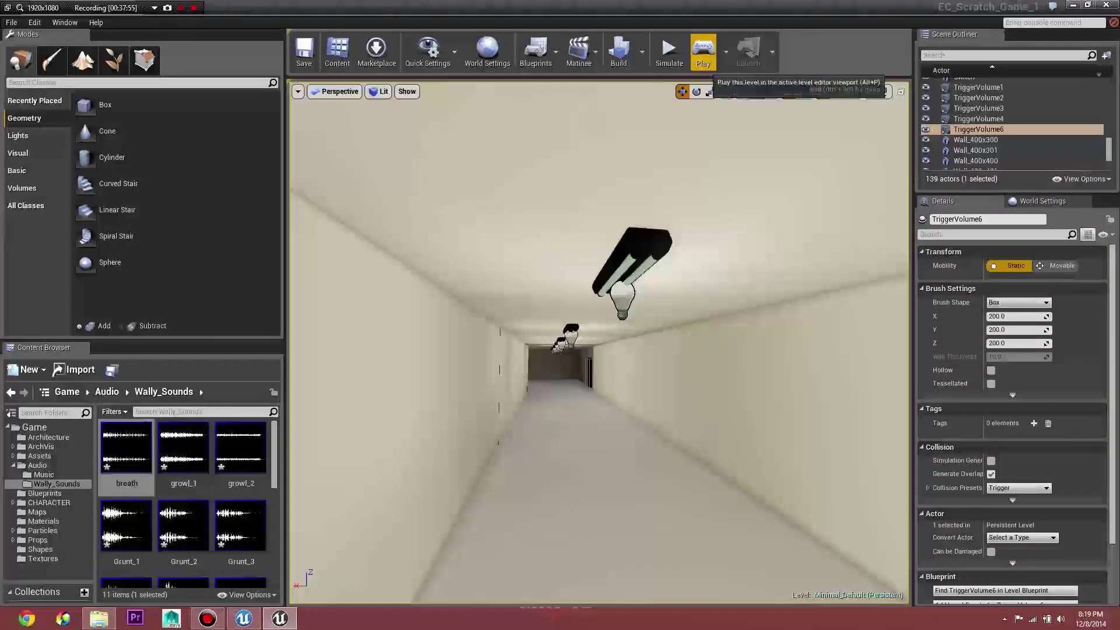
pyautogui.click(703, 51)
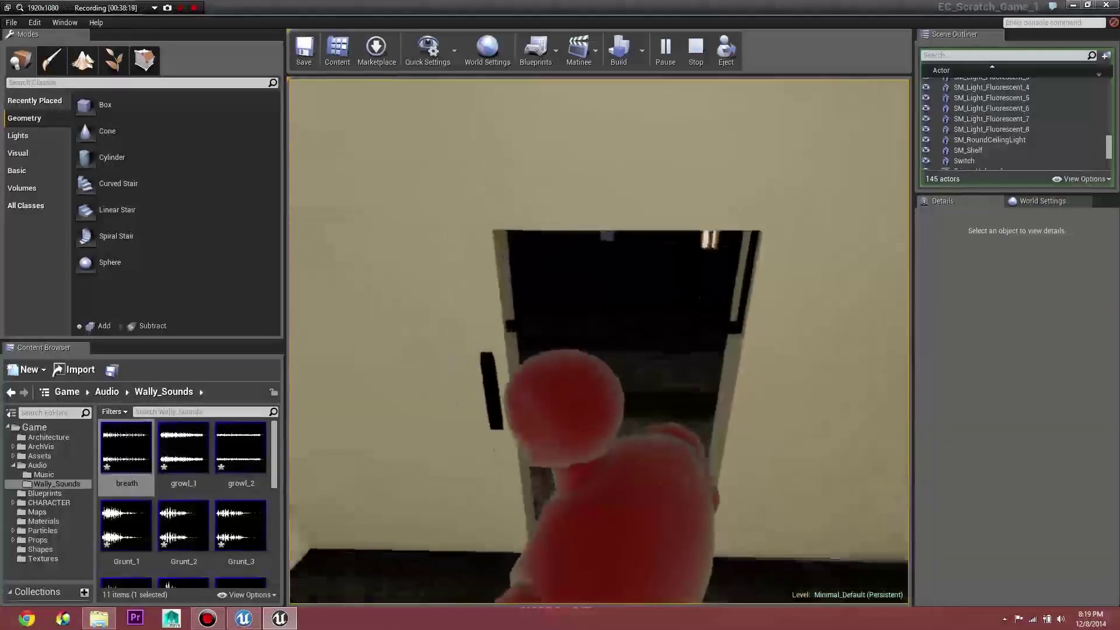
pyautogui.press('w')
pyautogui.press('w')
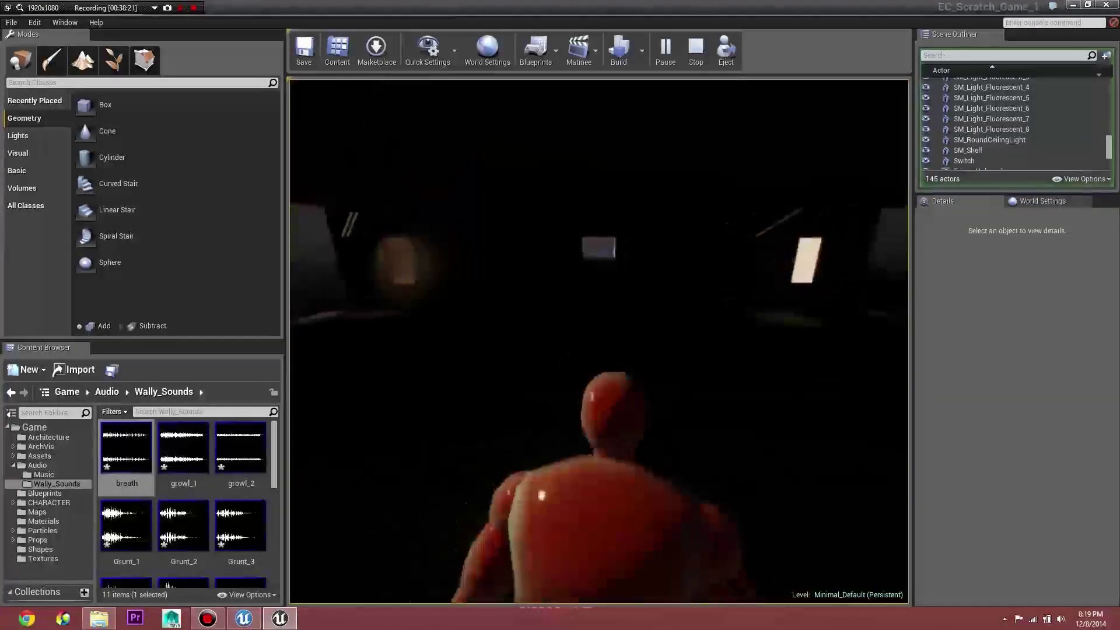
pyautogui.press('w')
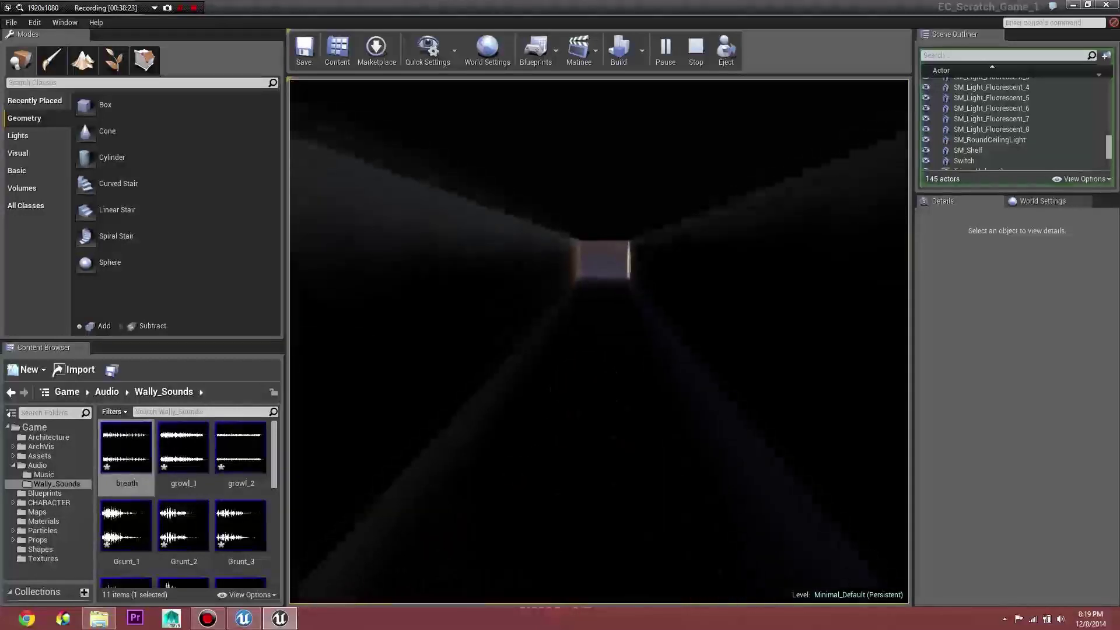
pyautogui.press('w')
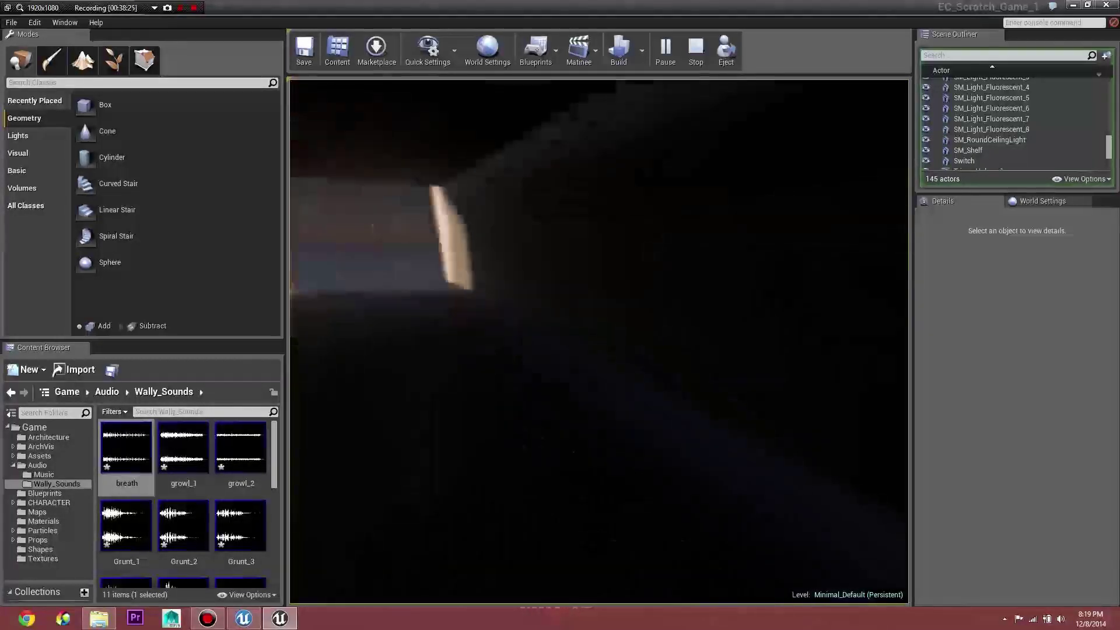
pyautogui.press('s')
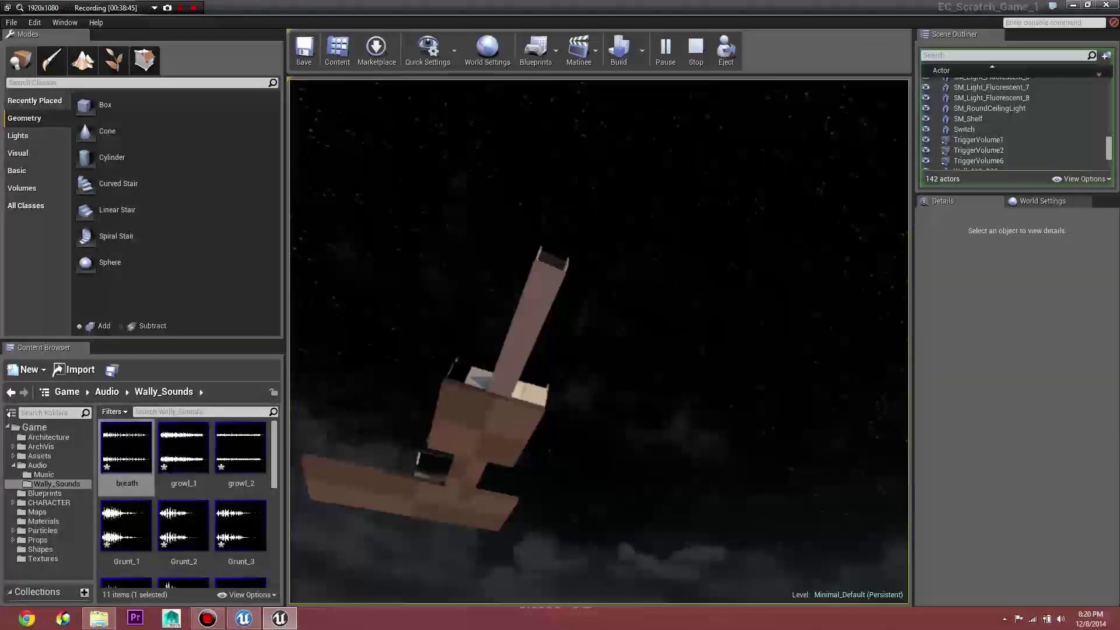
pyautogui.press('Escape')
# Examine the dark corridor from its lit end back toward TriggerVolume6 and select the monster_exits sound in Wally_Sounds
pyautogui.moveTo(599, 341); pyautogui.dragTo(869, 240, button='right')
pyautogui.press('w')
pyautogui.press('w')
pyautogui.press('w')
pyautogui.press('w')
pyautogui.press('w')
pyautogui.press('w')
pyautogui.press('w')
pyautogui.press('w')
pyautogui.press('w')
pyautogui.press('w')
pyautogui.press('w')
pyautogui.press('w')
pyautogui.press('w')
pyautogui.scroll(-2, 233, 484)
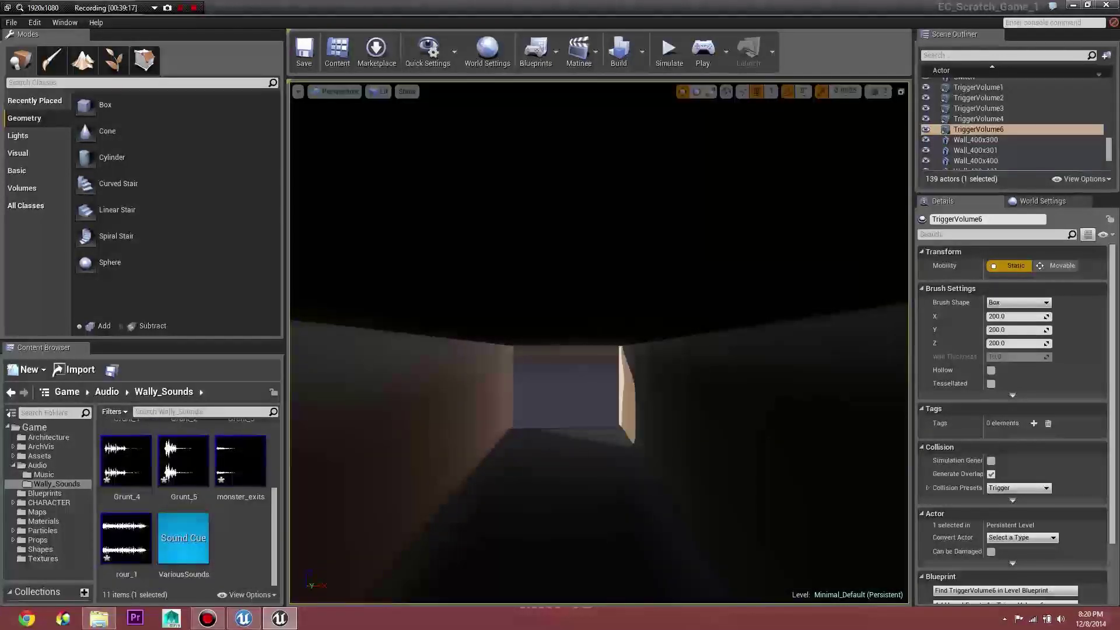
pyautogui.click(240, 463)
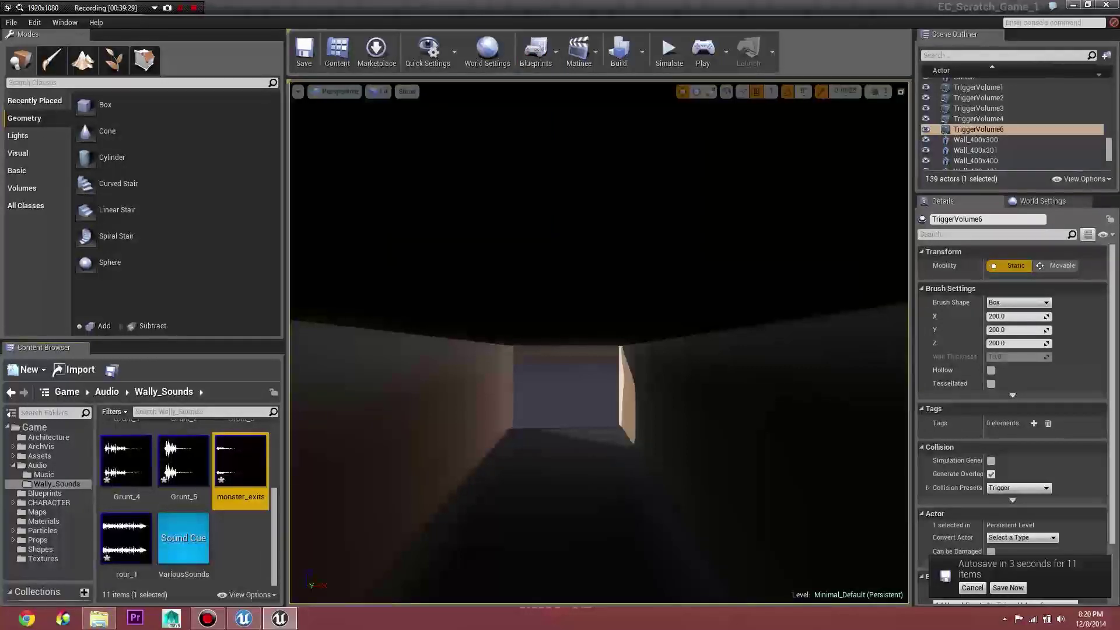
pyautogui.moveTo(496, 350); pyautogui.dragTo(803, 367, button='right')
pyautogui.press('w')
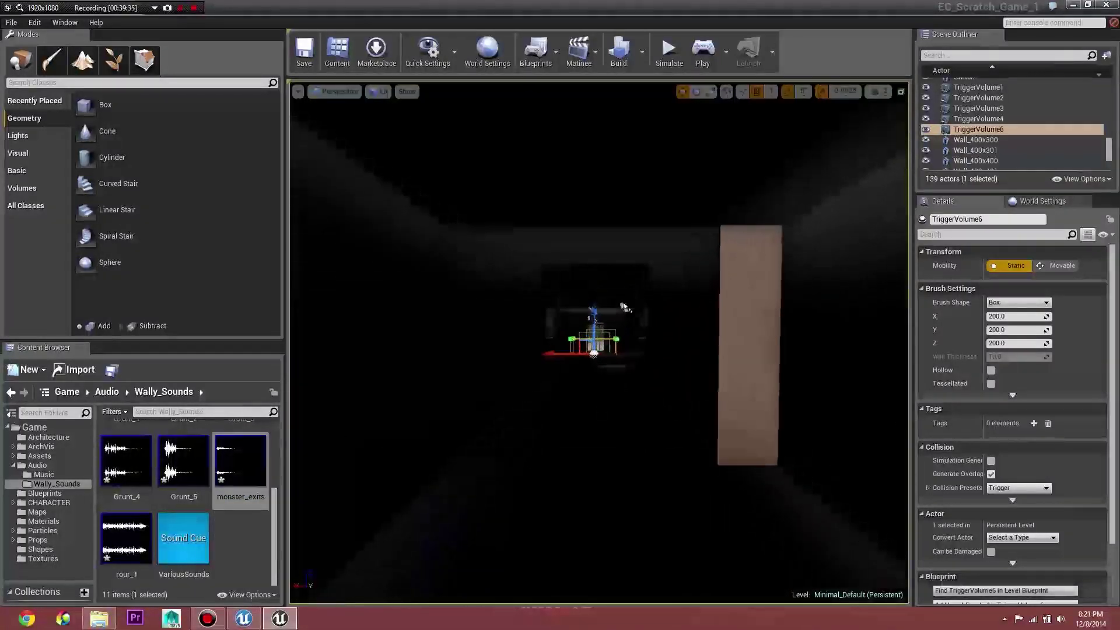
pyautogui.scroll(8, 628, 304)
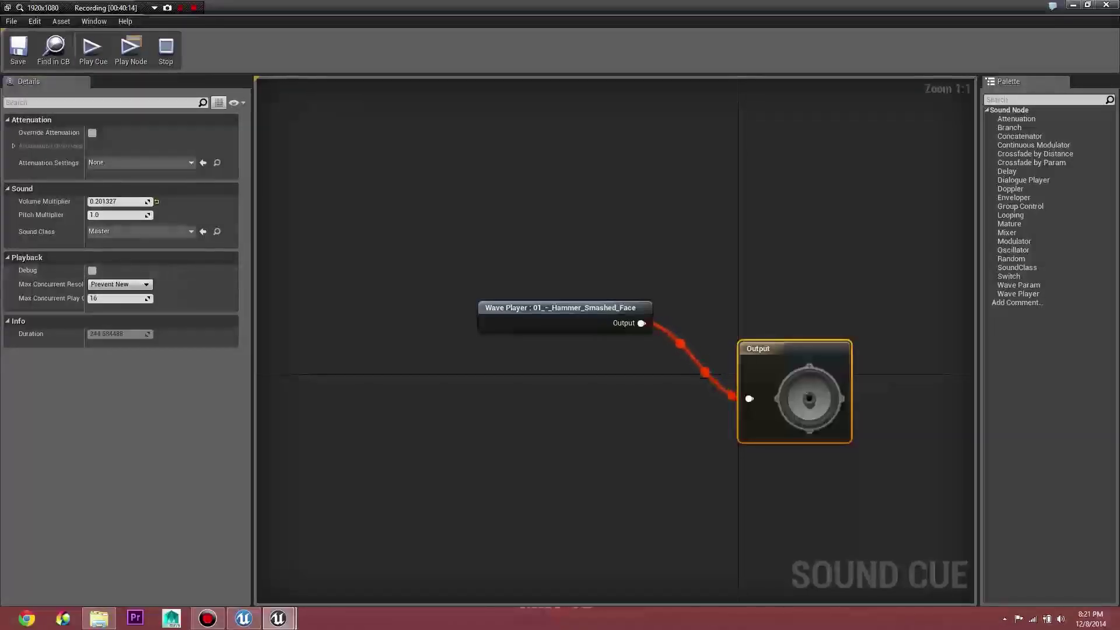
# Look through the Sound Class choices of the Hammer Smashed Face cue and stop its playback
pyautogui.click(168, 232)
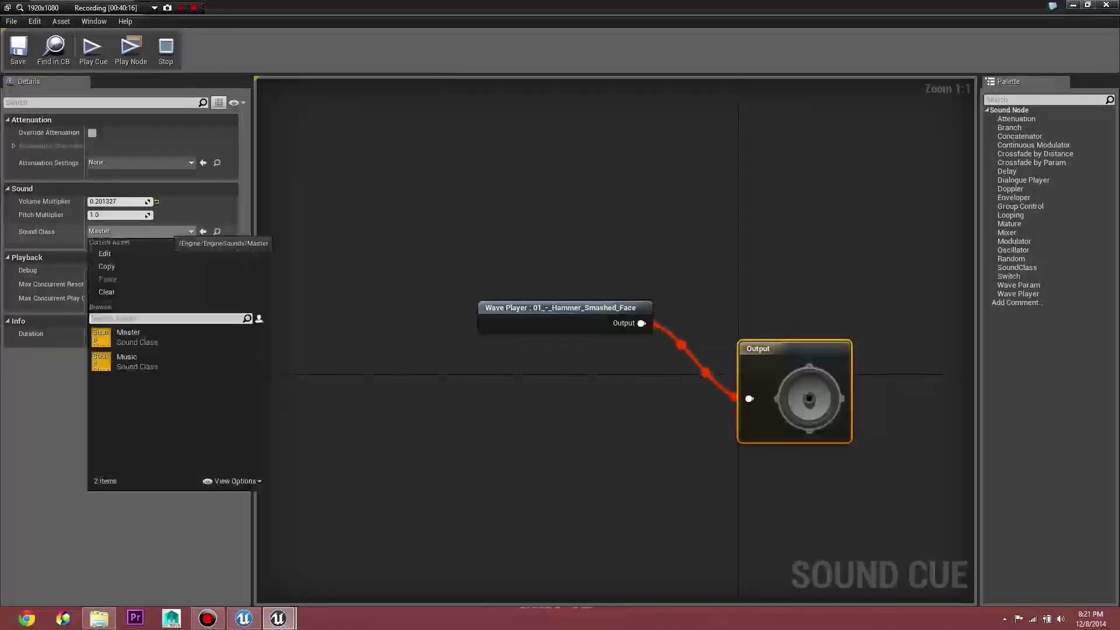
pyautogui.click(168, 232)
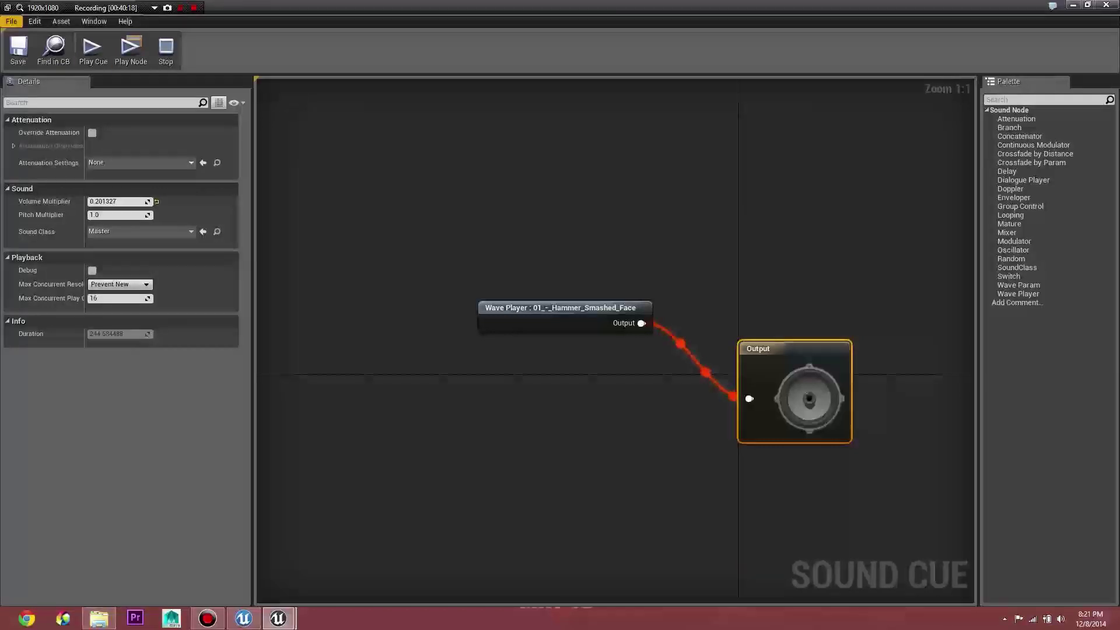
pyautogui.click(166, 52)
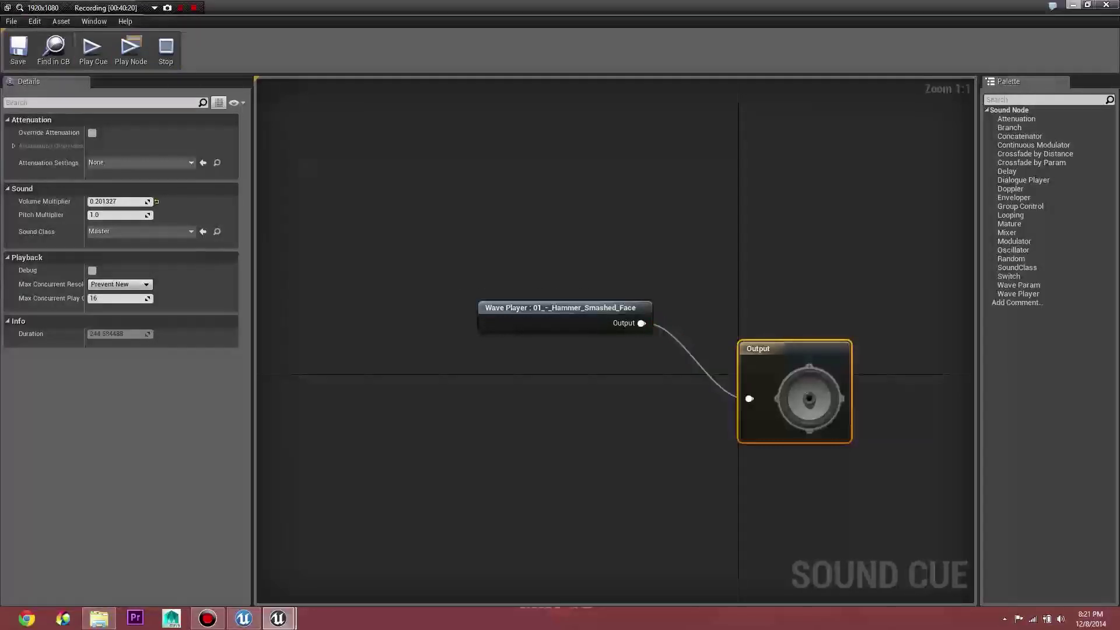
pyautogui.click(1072, 5)
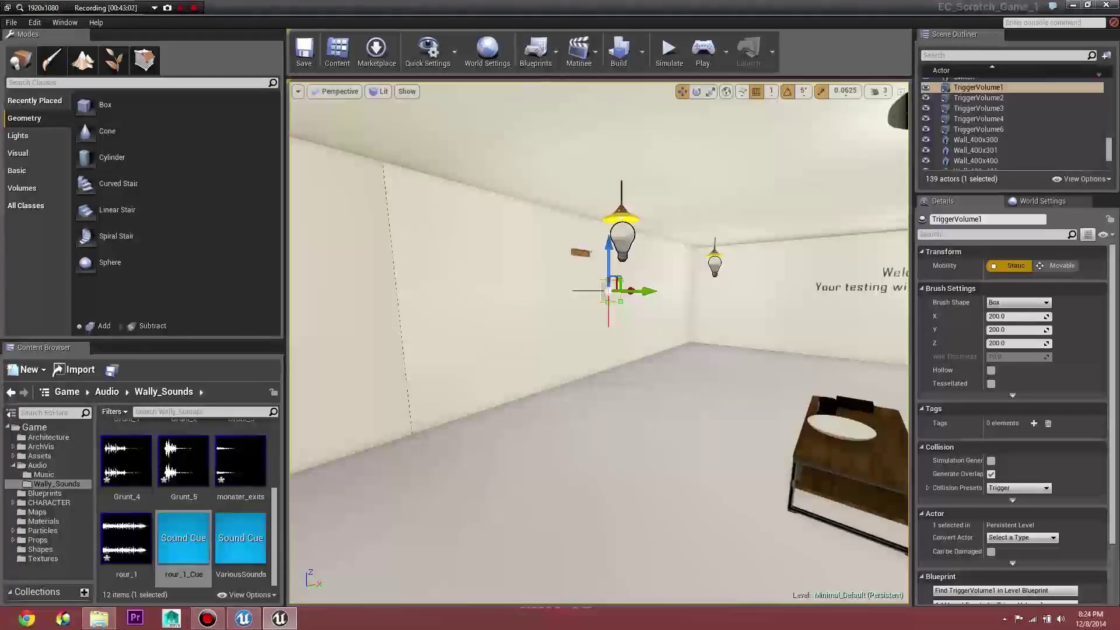
pyautogui.moveTo(599, 343); pyautogui.dragTo(303, 332, button='right')
pyautogui.moveTo(599, 343); pyautogui.dragTo(476, 329, button='right')
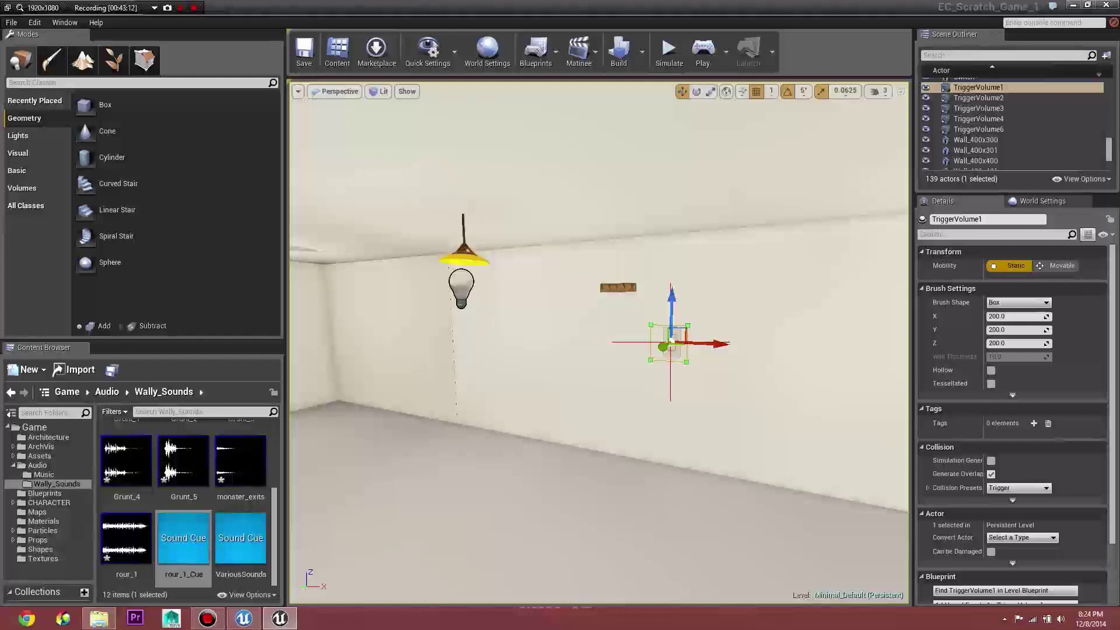